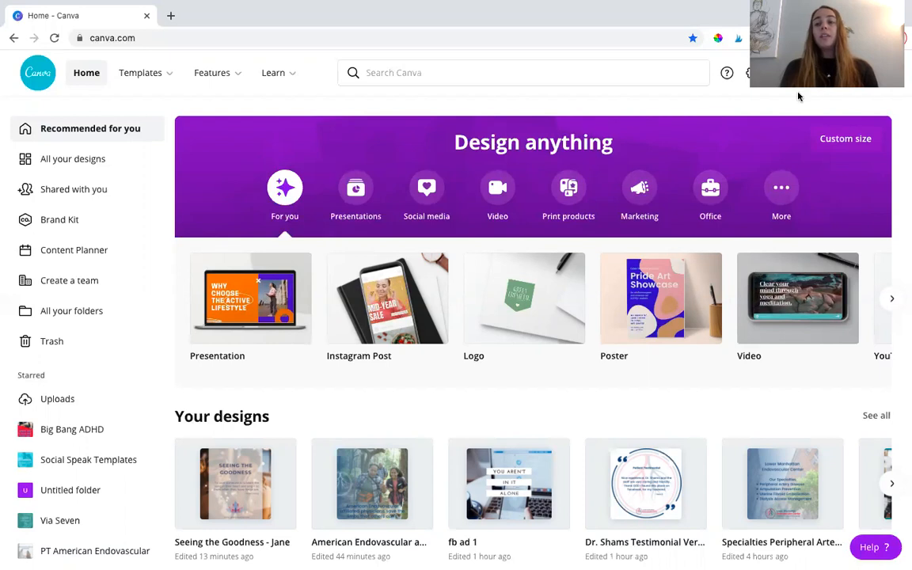
- Browse the design types available for a new design, from presentations and cards to wallpapers, resumes and invitations
left_click(817, 73)
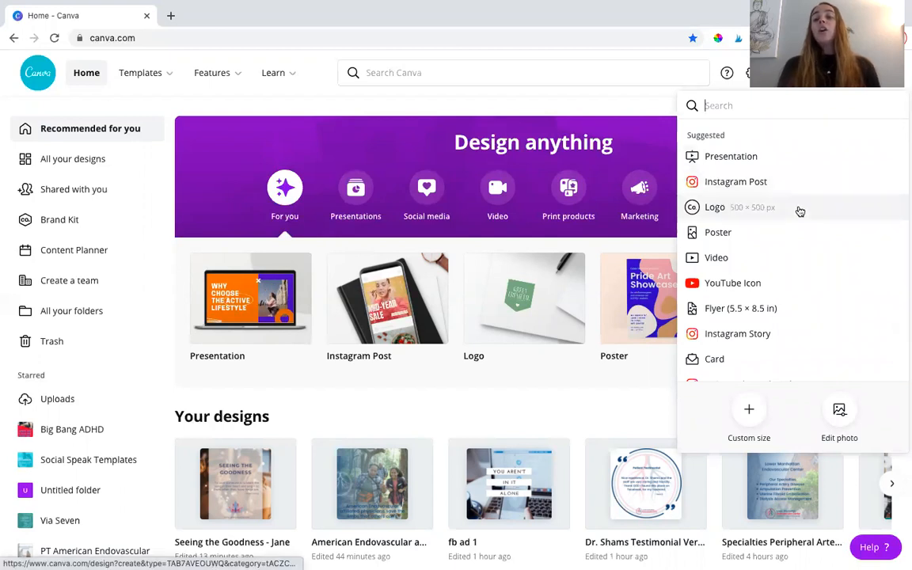
scroll(800, 208, "down", 2)
scroll(800, 212, "down", 3)
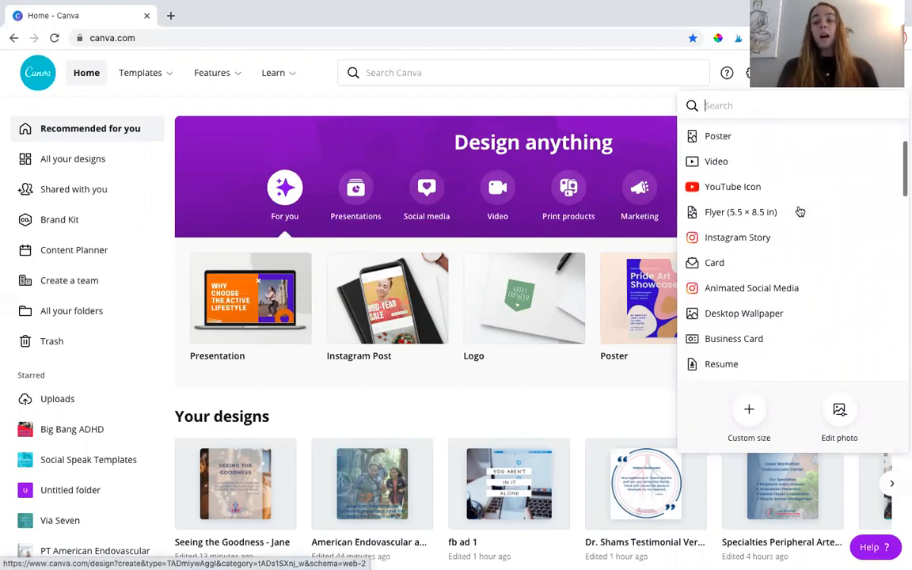
scroll(799, 212, "down", 1)
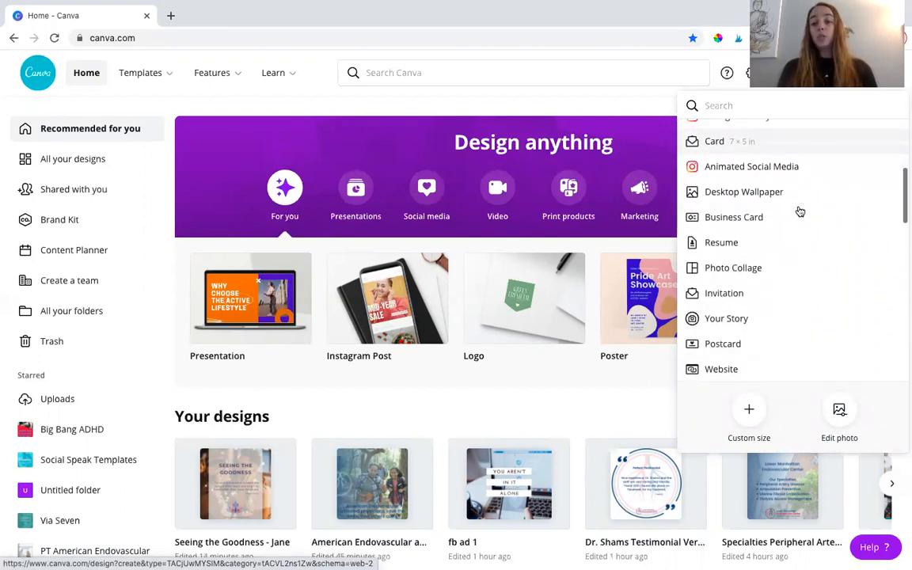
left_click(618, 391)
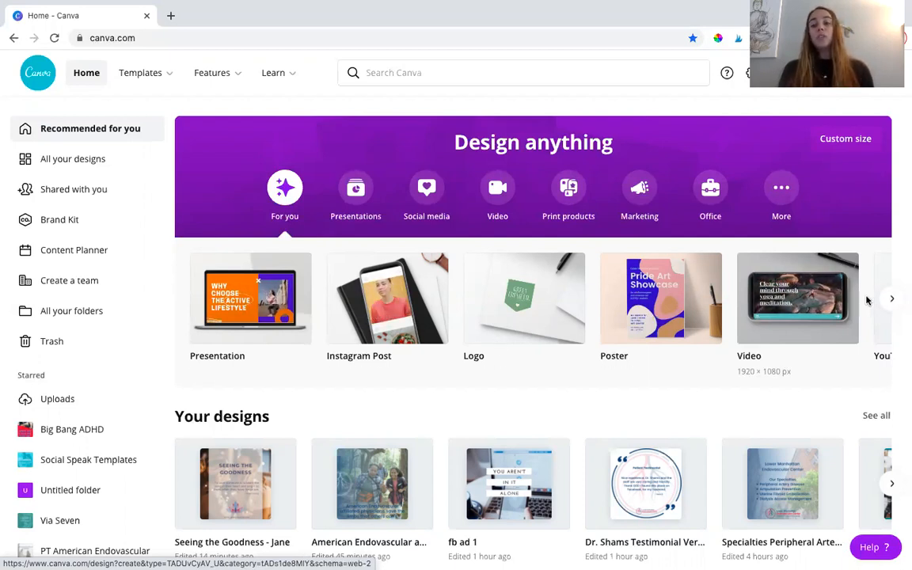
left_click(891, 300)
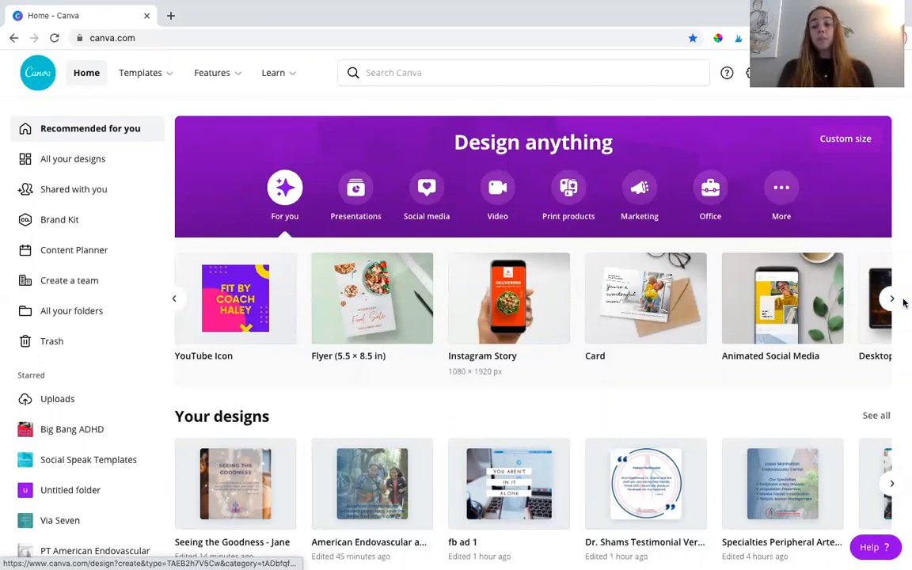
left_click(892, 301)
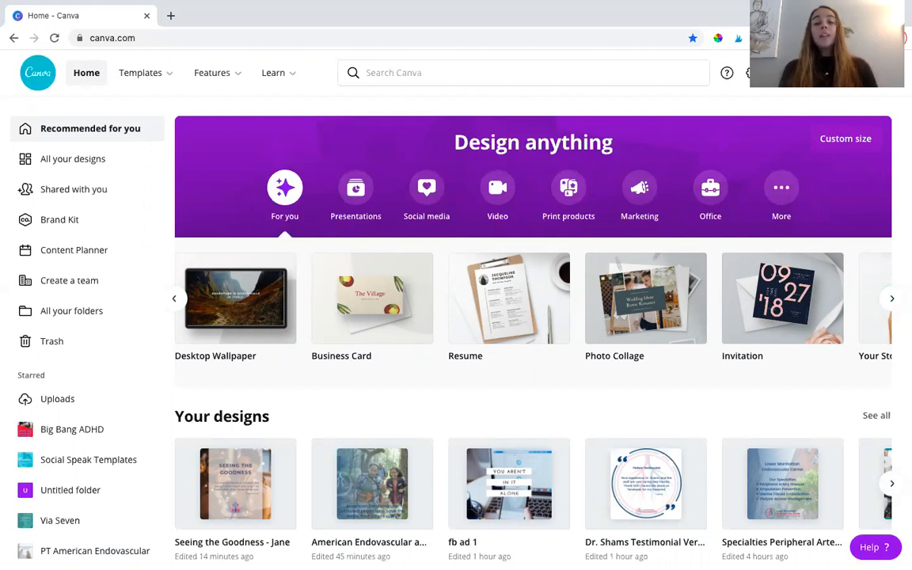
- Find the Social Media design type by searching for "soc" and create a new blank design from it
left_click(823, 73)
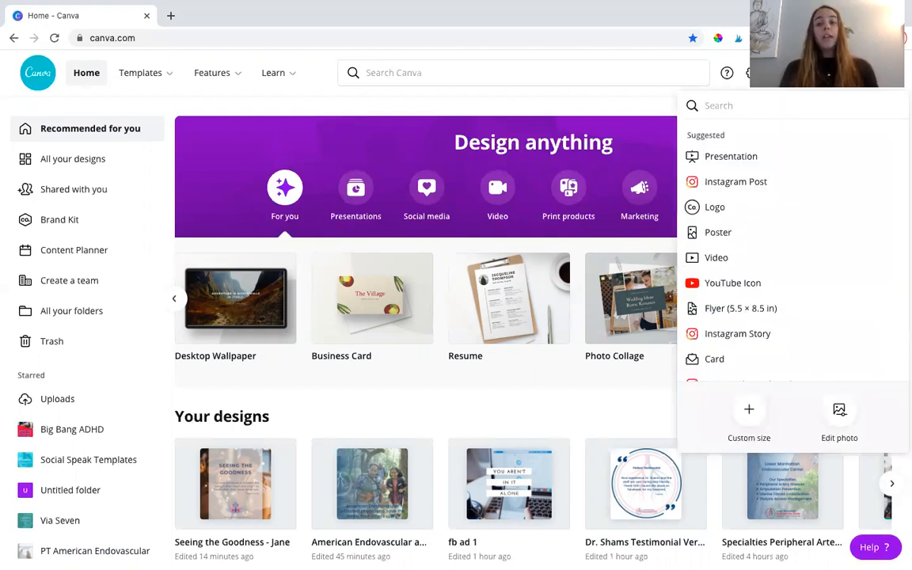
type("soc")
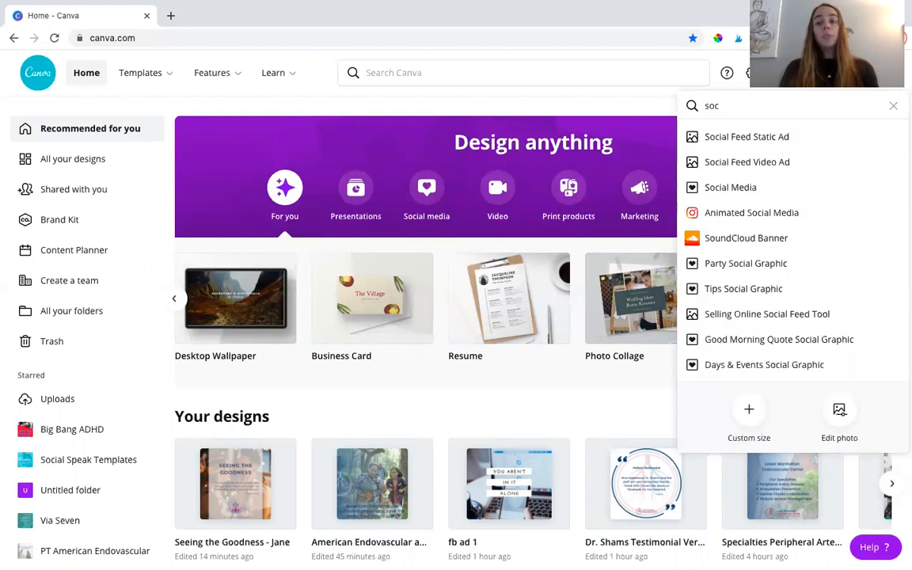
left_click(763, 190)
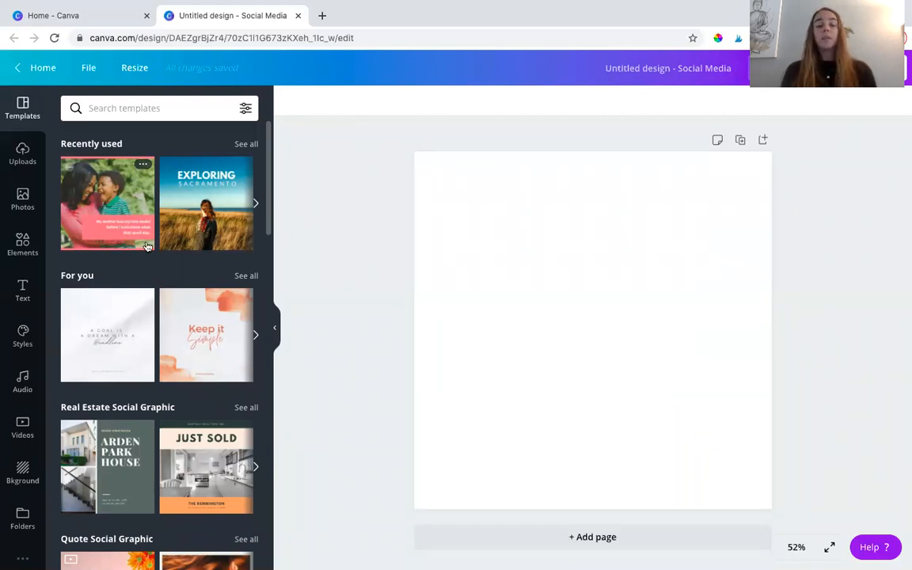
- Look through the social graphic template categories and apply the "Baby Shower Sugar Cookies" template to the blank page
scroll(154, 283, "down", 3)
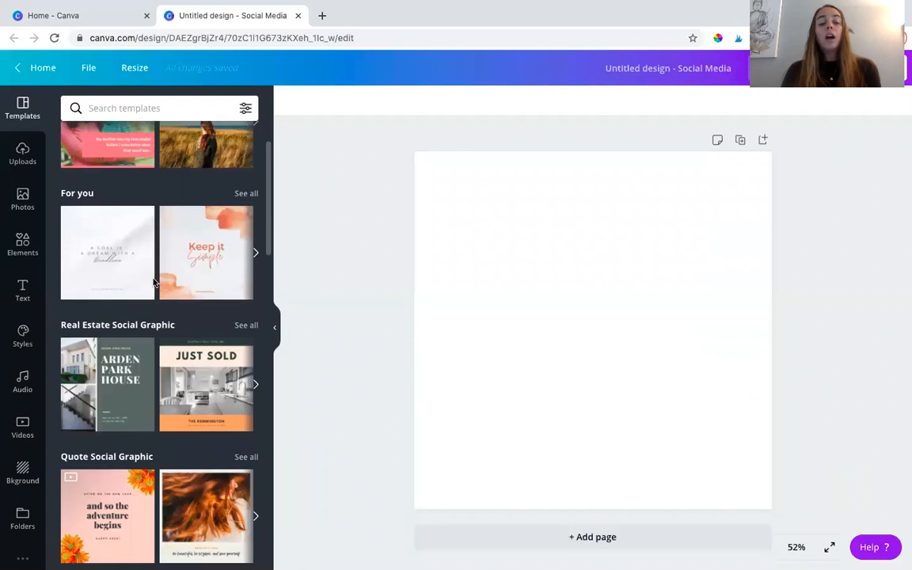
scroll(154, 283, "down", 3)
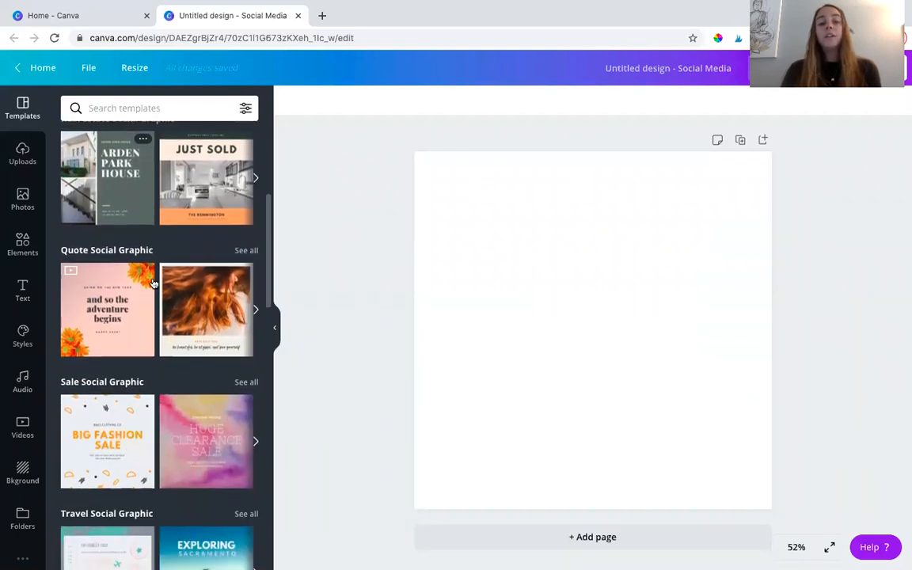
scroll(154, 282, "down", 3)
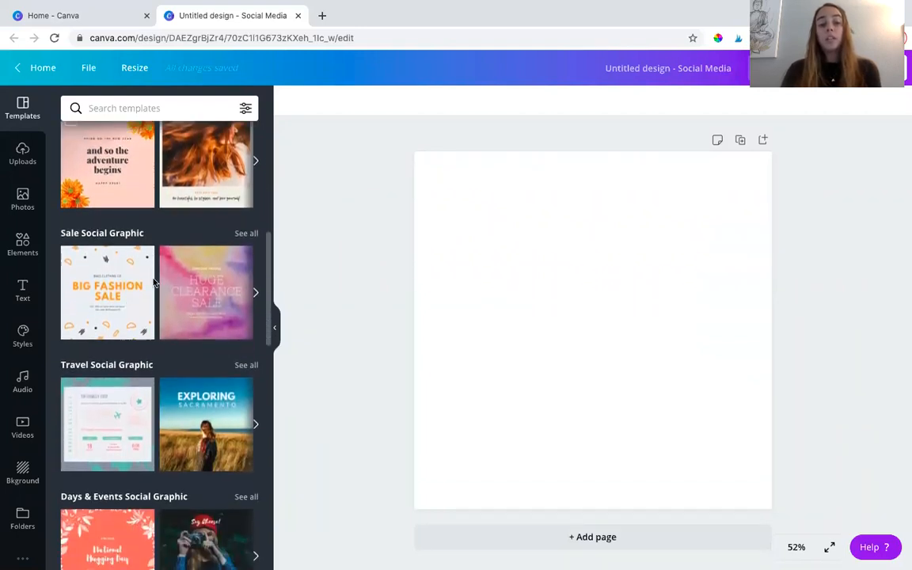
scroll(153, 283, "down", 2)
scroll(154, 282, "down", 1)
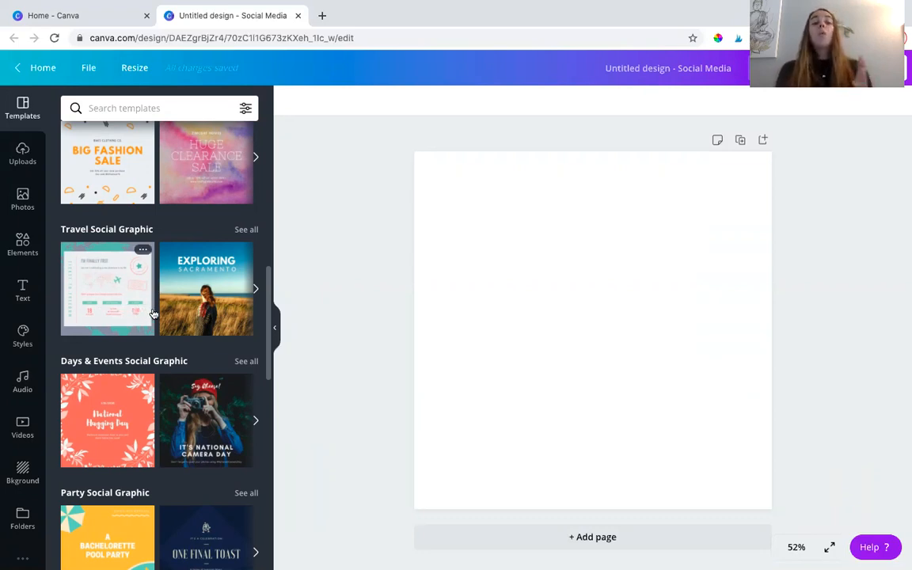
scroll(157, 317, "down", 1)
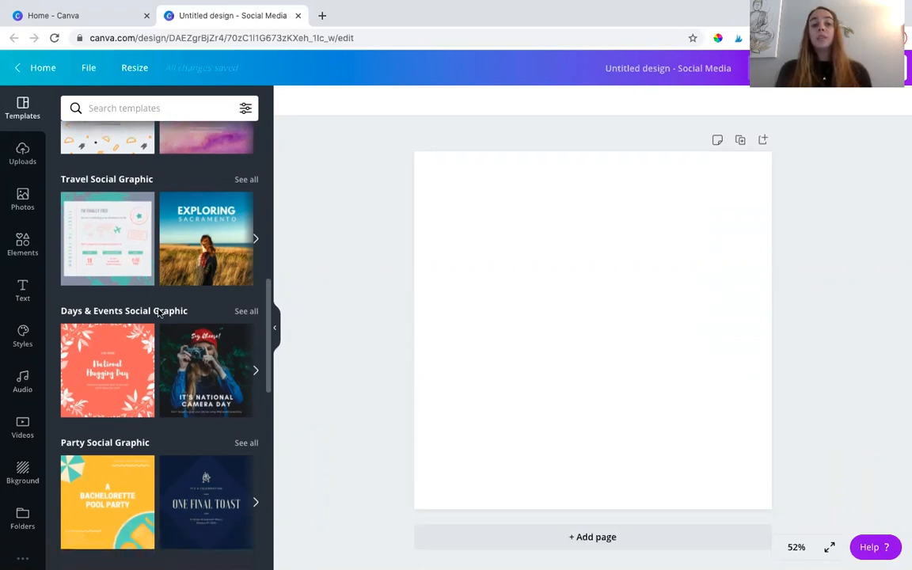
scroll(157, 314, "down", 1)
scroll(157, 313, "down", 1)
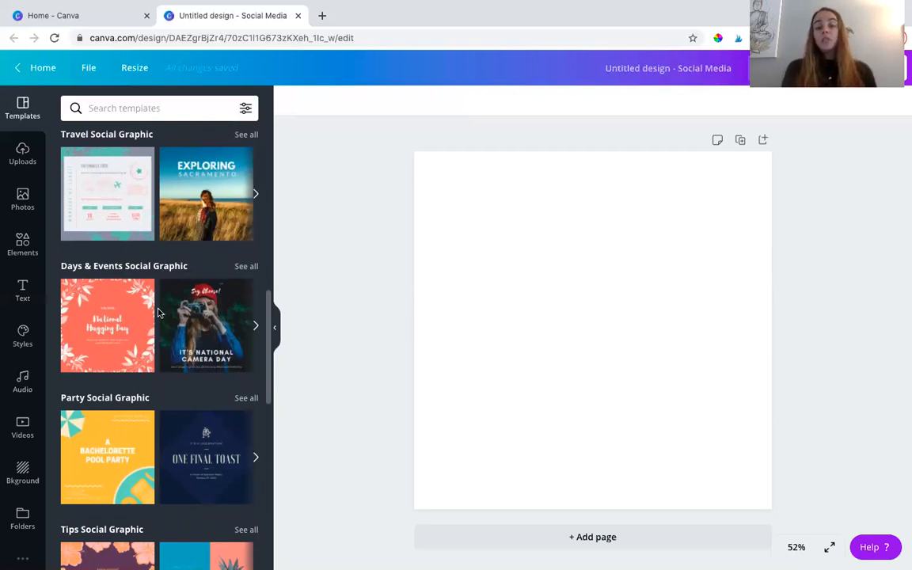
scroll(157, 313, "down", 2)
scroll(157, 313, "down", 2)
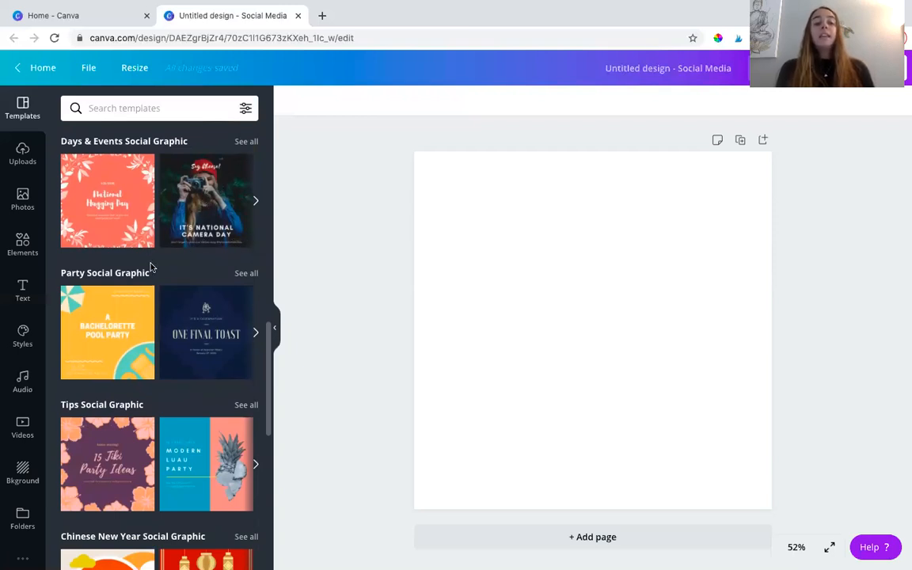
scroll(151, 289, "down", 5)
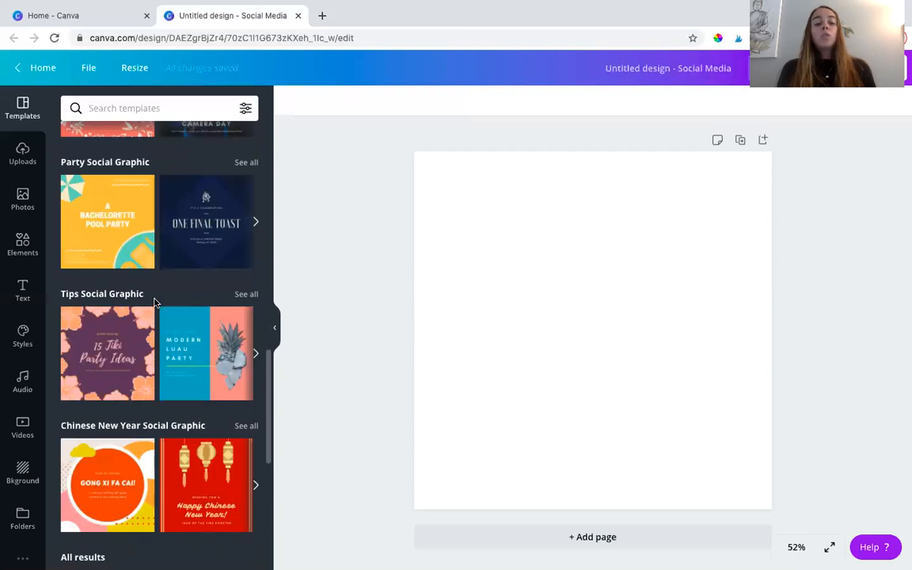
scroll(160, 289, "down", 3)
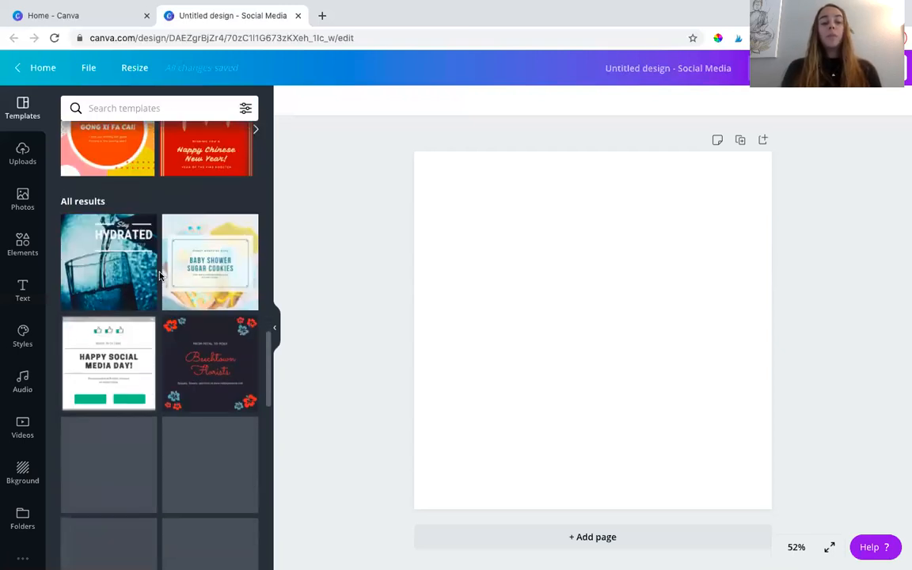
scroll(159, 274, "down", 1)
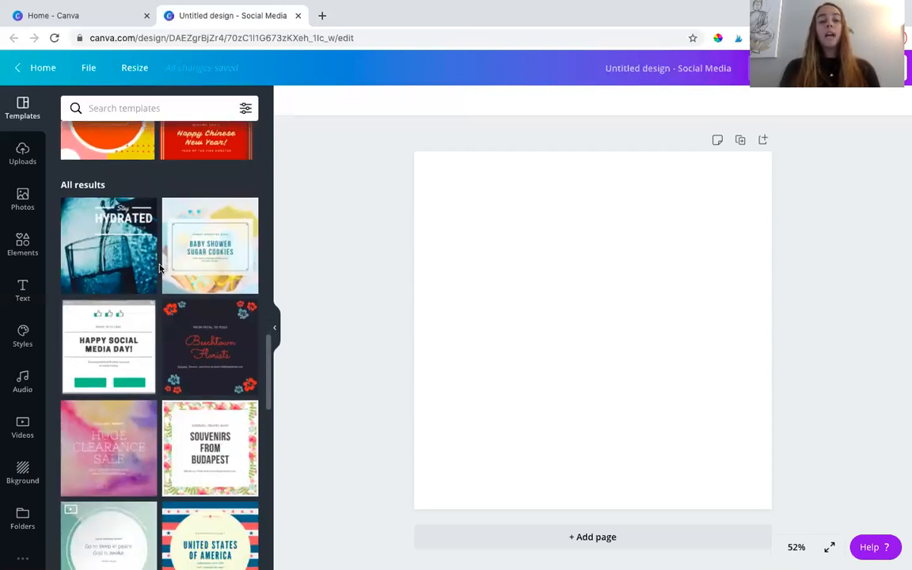
left_click(210, 249)
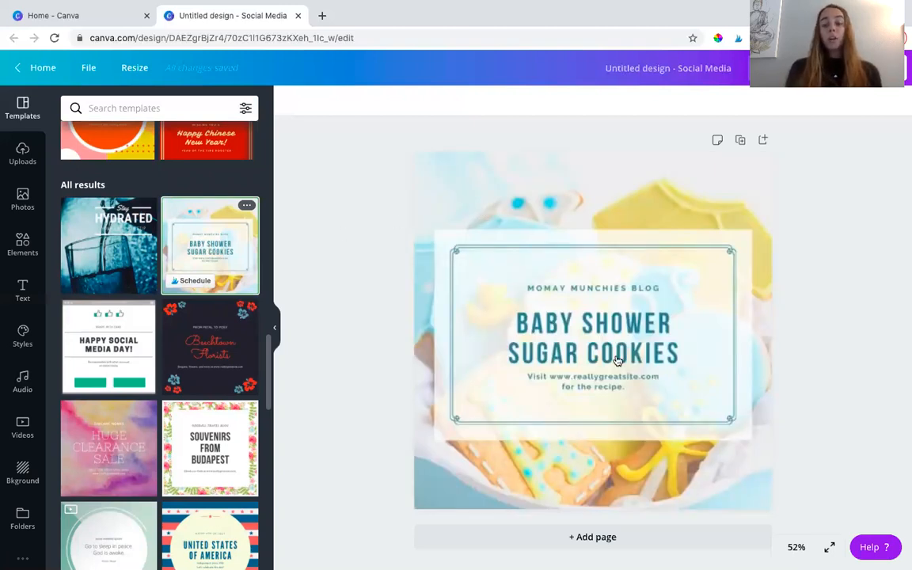
- Select the template's cookie background picture and search the photo library for "social media"
left_click(525, 208)
left_click(480, 210)
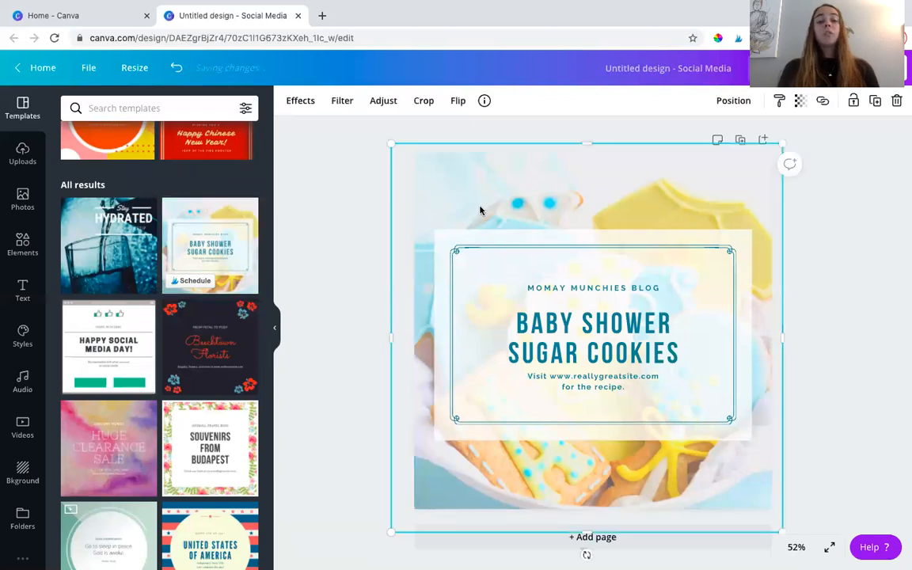
left_click(24, 202)
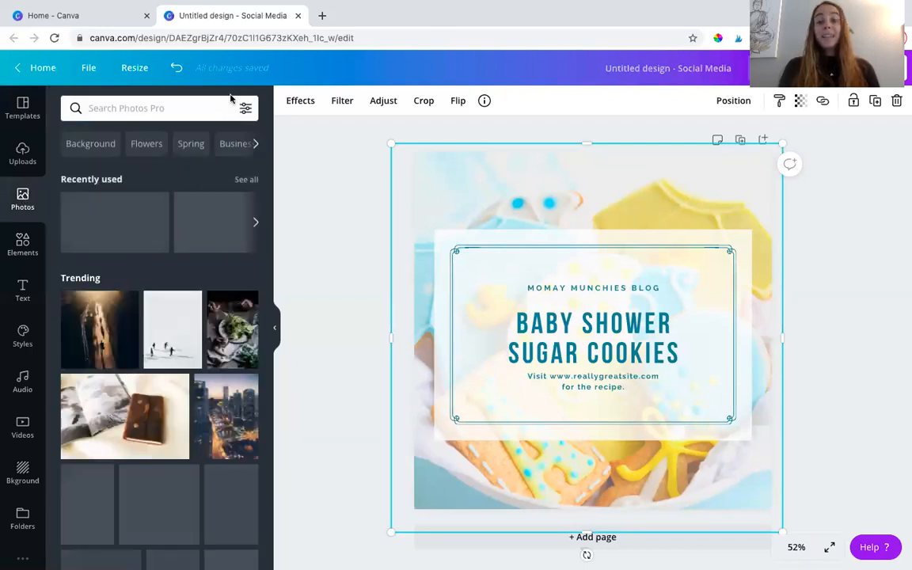
left_click(132, 109)
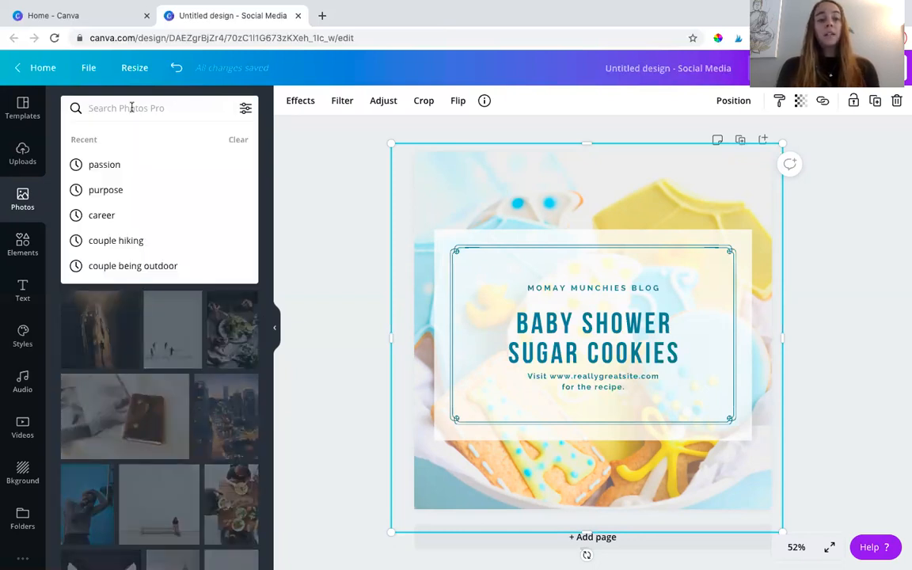
type("so")
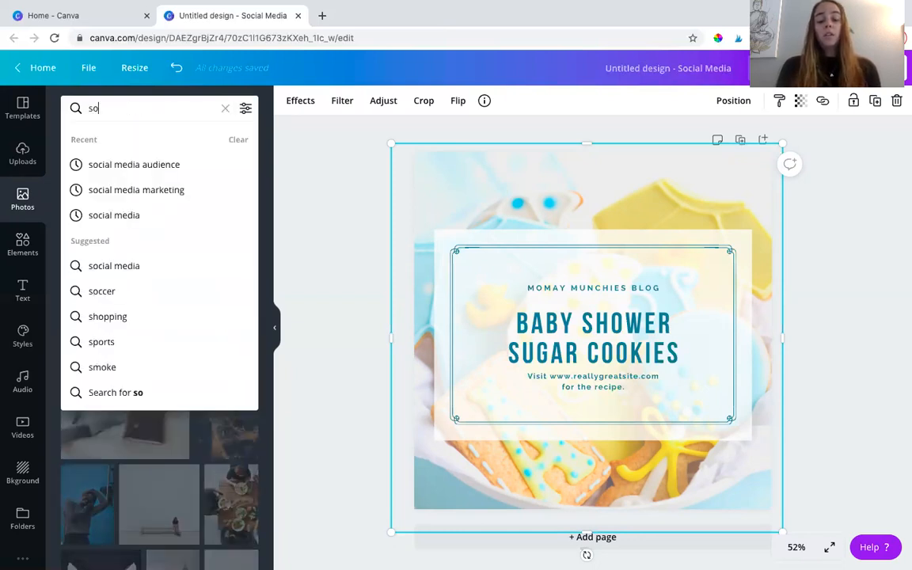
type("cial media")
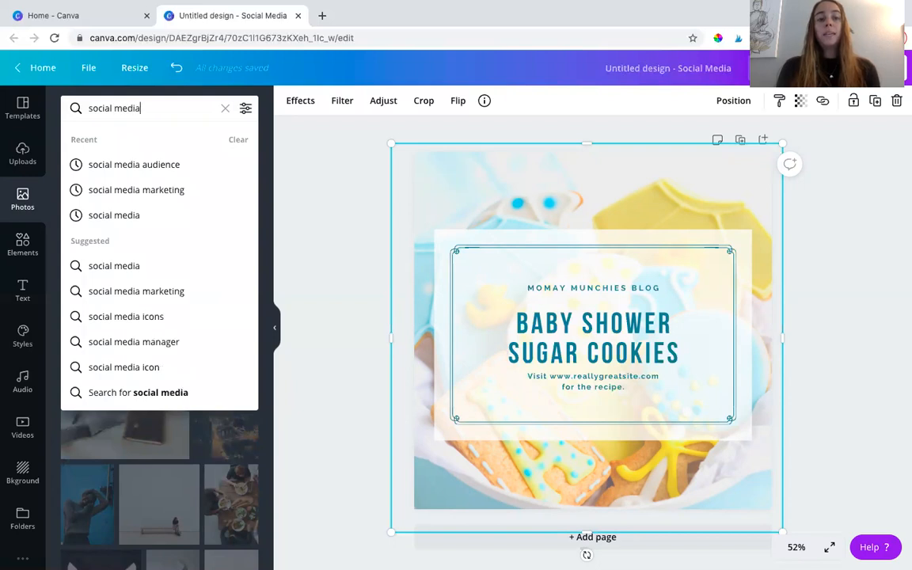
key("Return")
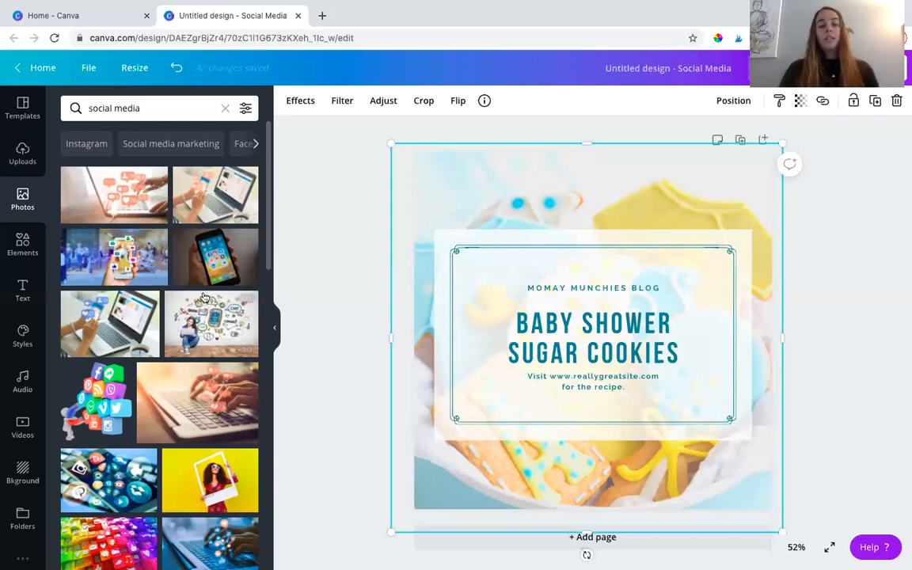
- Add the free photo of a laptop, vase and green plant on a white desk from the social media results
scroll(209, 277, "down", 2)
scroll(204, 297, "down", 3)
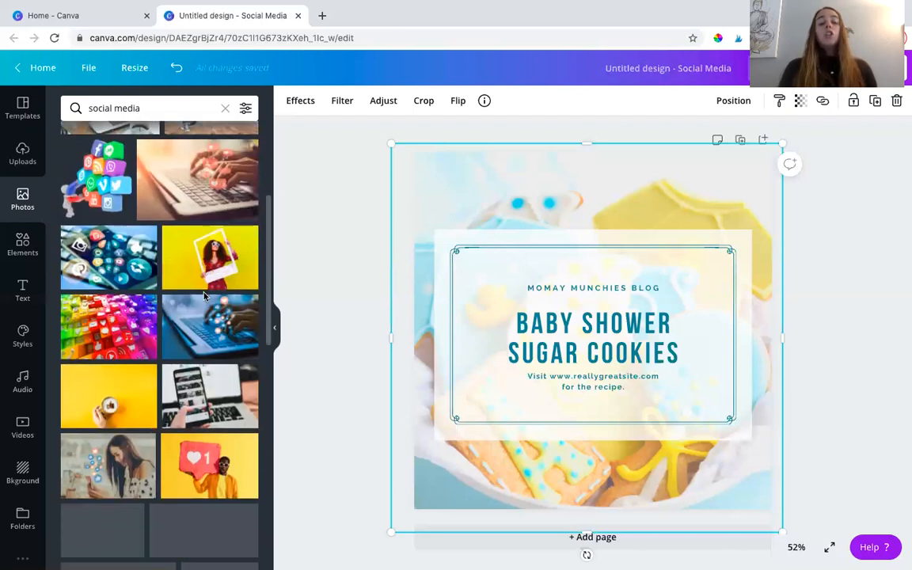
scroll(203, 296, "down", 6)
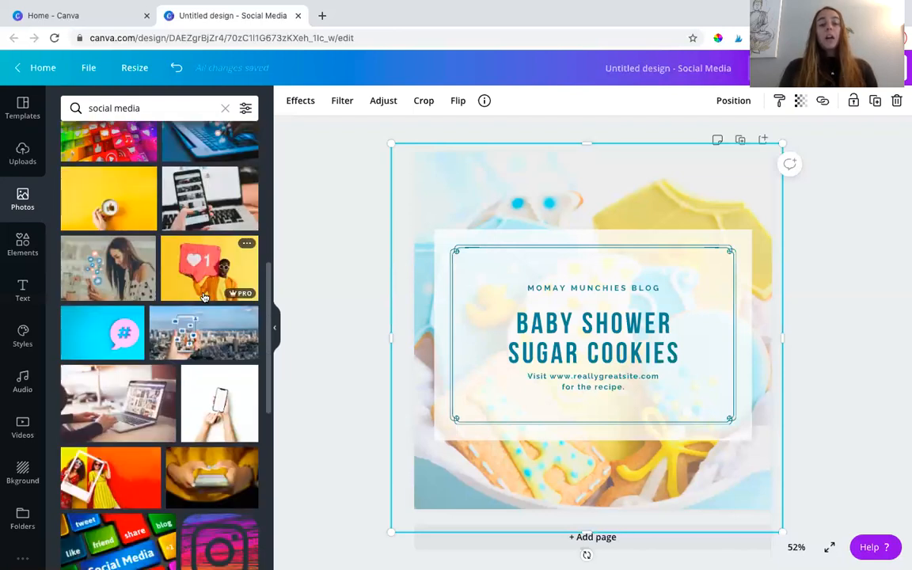
scroll(203, 297, "down", 2)
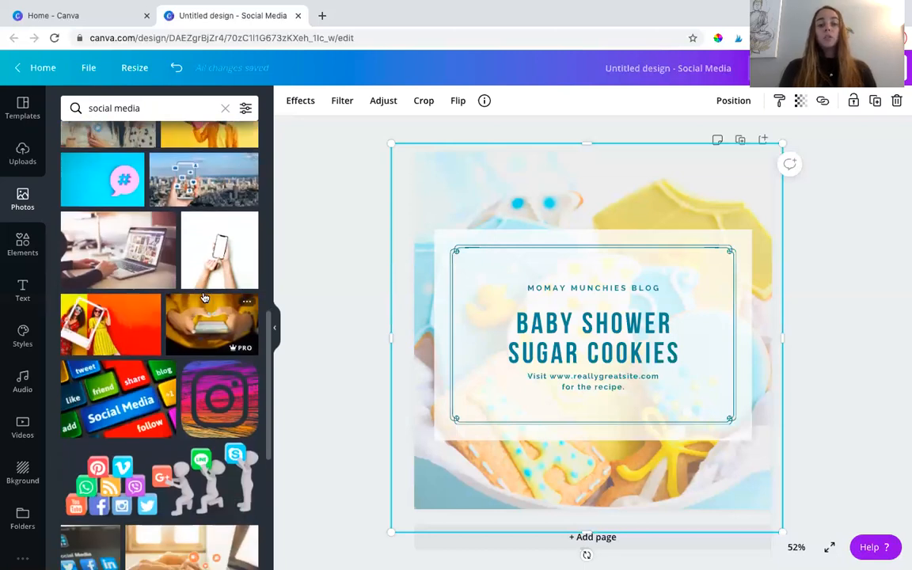
scroll(203, 297, "down", 5)
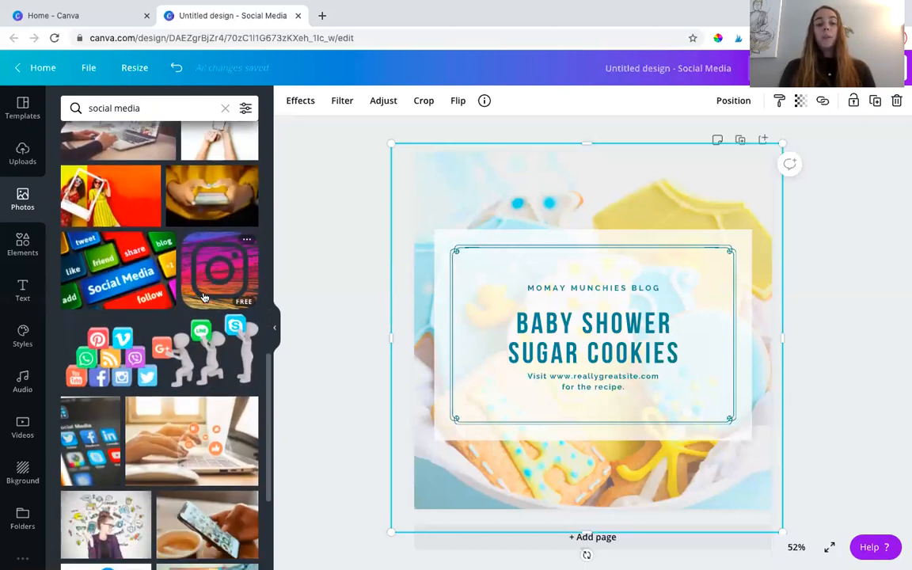
scroll(203, 297, "down", 4)
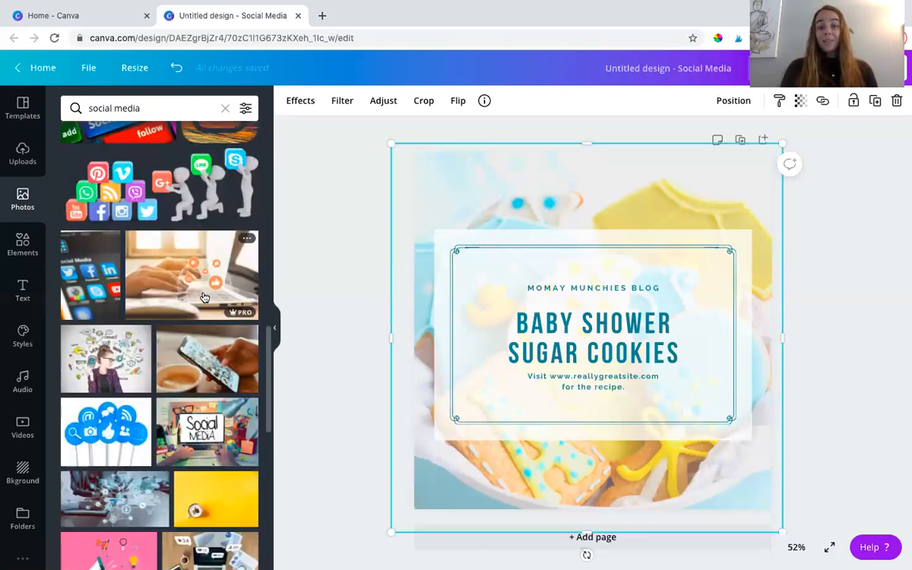
scroll(204, 295, "down", 5)
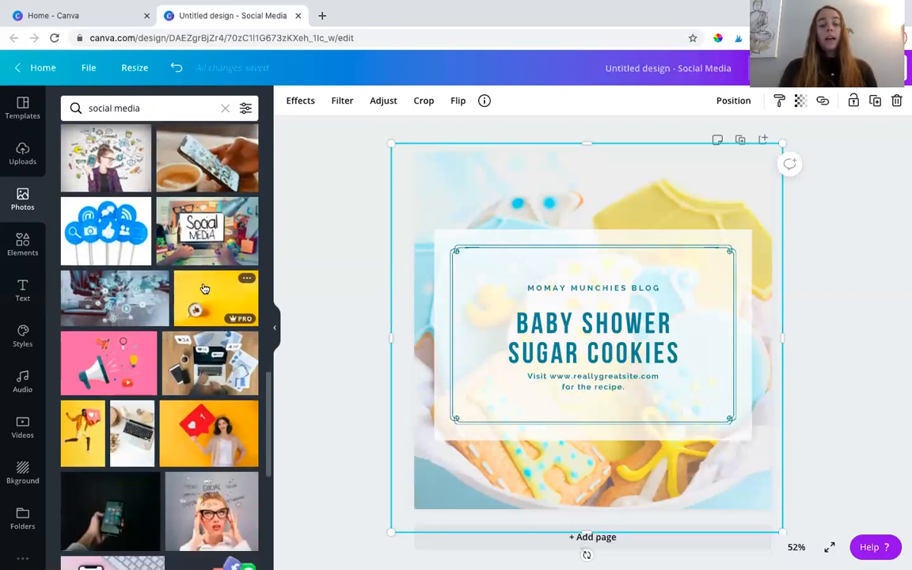
scroll(204, 277, "down", 5)
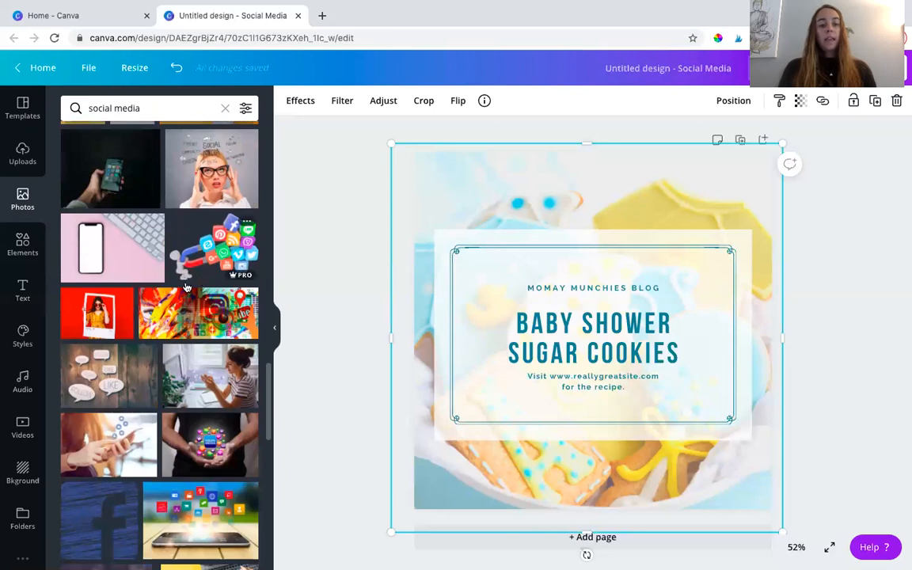
scroll(182, 333, "down", 3)
scroll(180, 349, "down", 4)
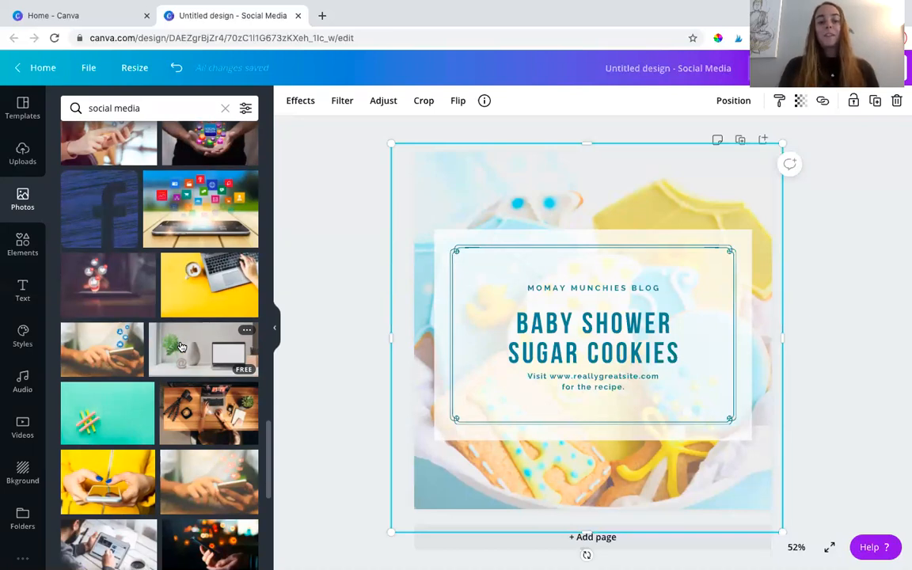
left_click(180, 346)
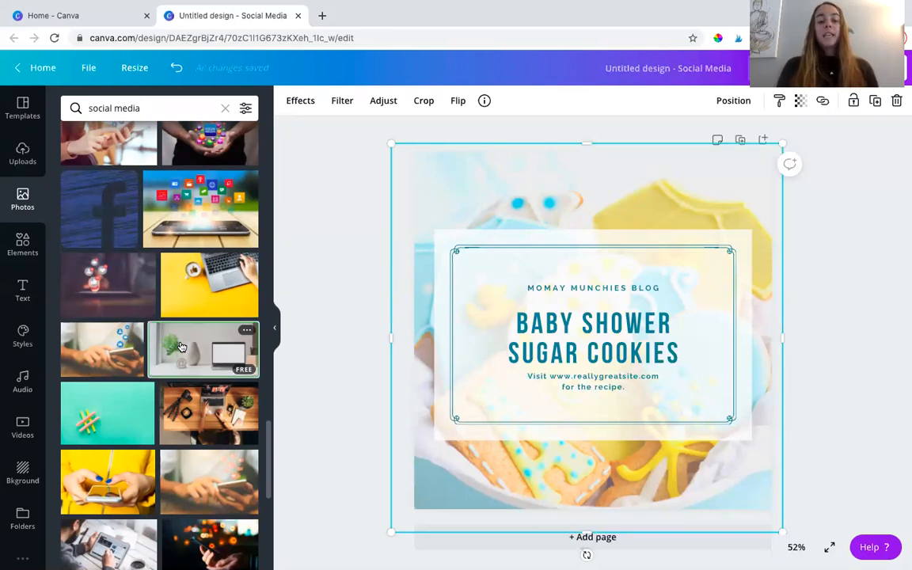
- Replace the cookie background with the free photo of the laptop, vase and plant, and shift the photo slightly right within its crop
left_click_drag(180, 347, 428, 183)
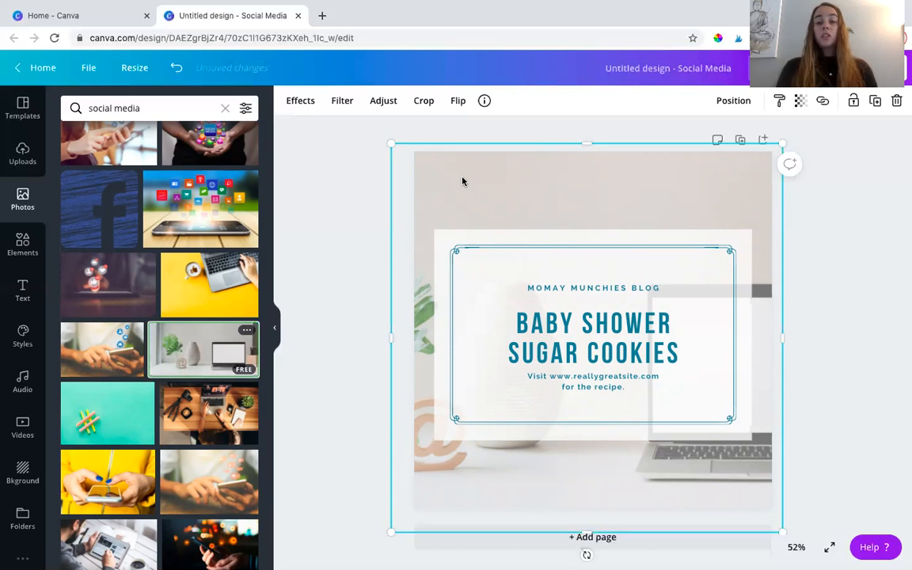
double_click(463, 176)
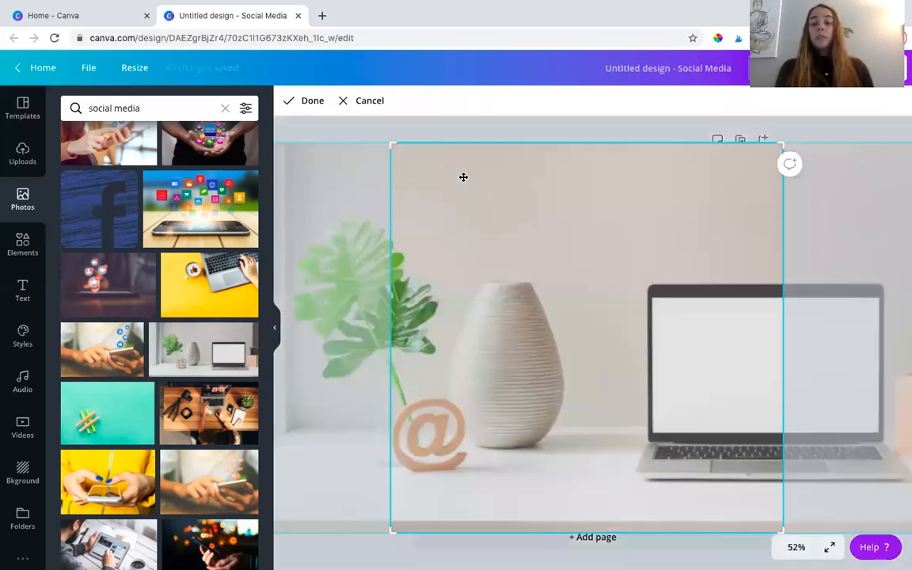
mouse_move(463, 177)
left_mouse_down()
mouse_move(293, 183)
mouse_move(463, 195)
left_mouse_up()
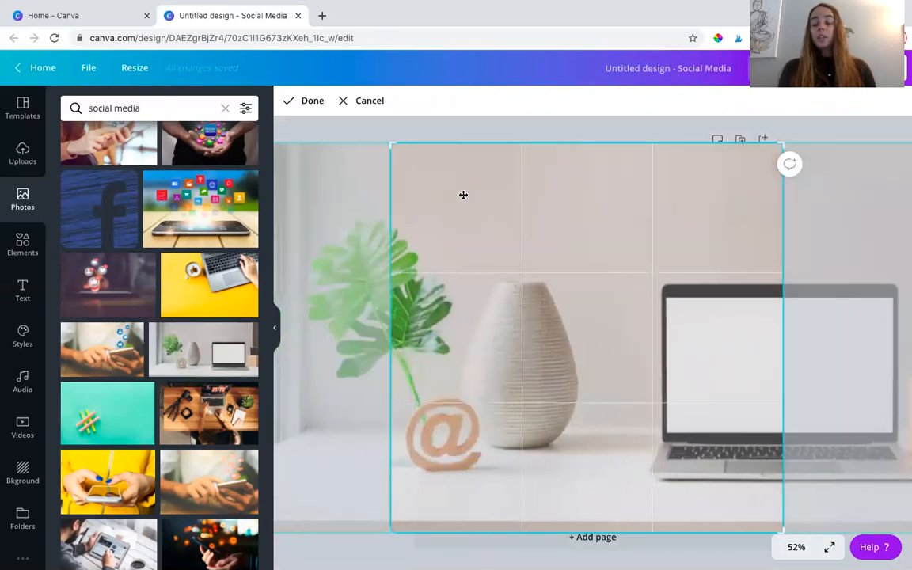
key("Return")
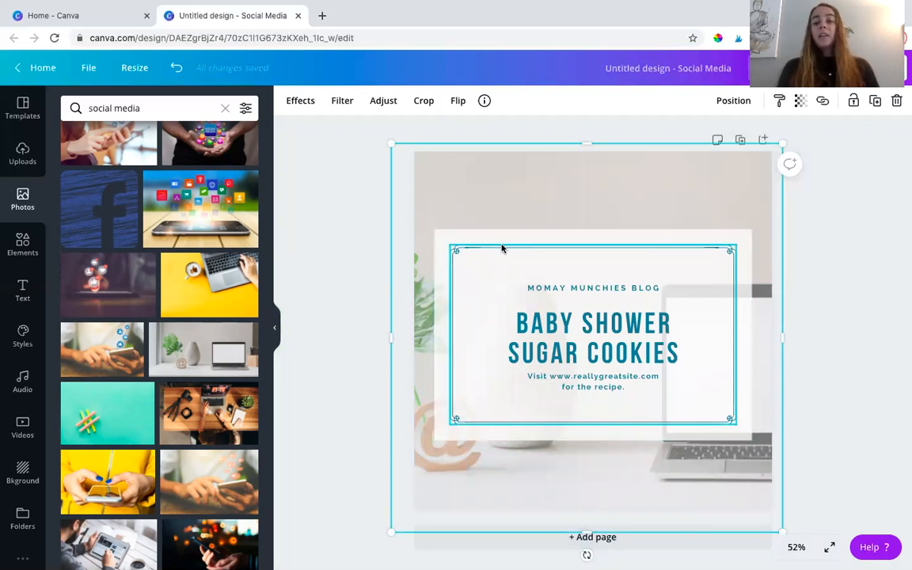
- Recolor the decorative border around the text with the teal #238489 from the SocialSpeak brand palette
left_click(501, 249)
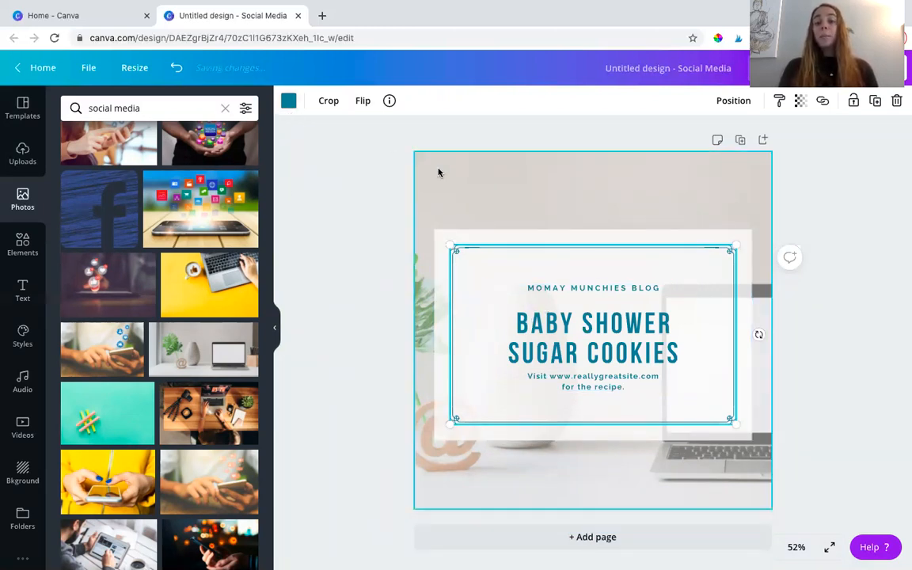
left_click(288, 100)
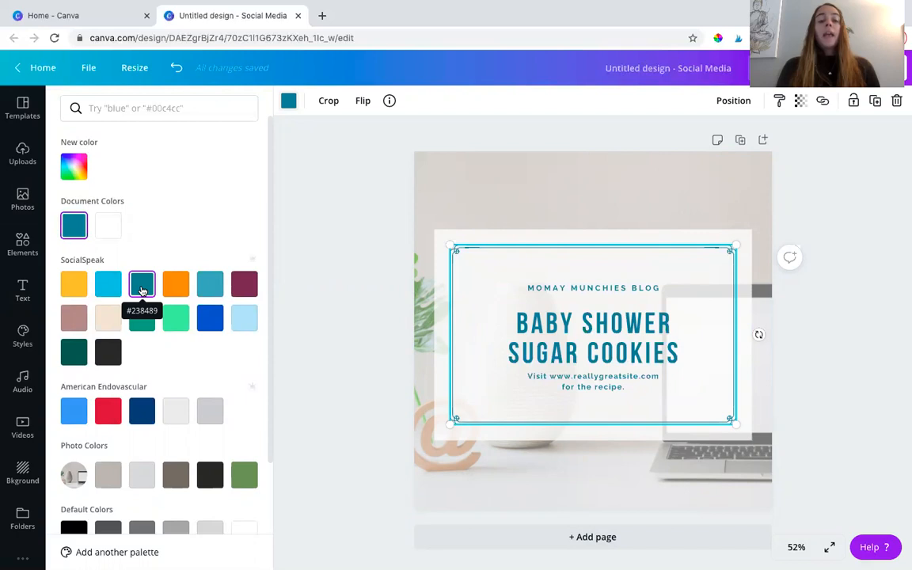
left_click(142, 290)
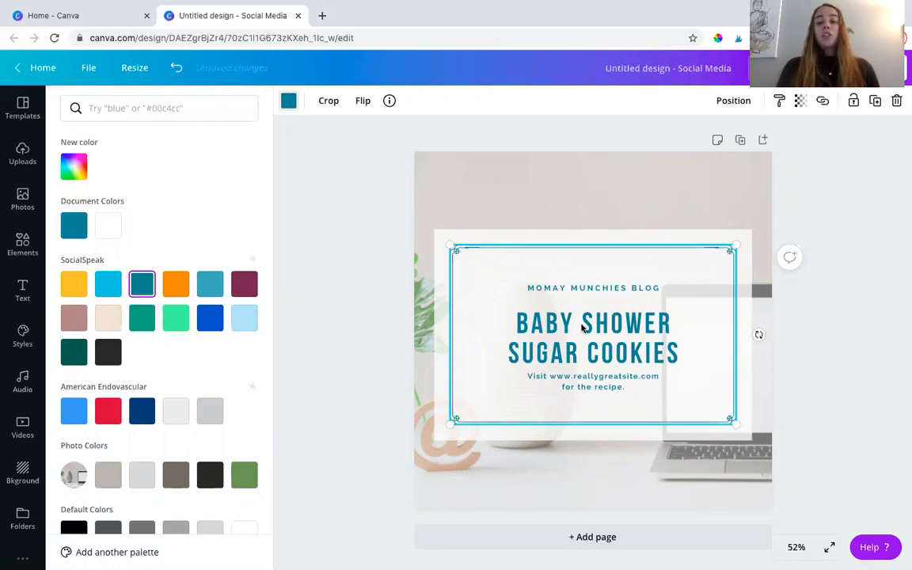
- Clear the "Momay Munchies Blog" line and replace the heading with "Social Media Tips for the Healthcare industry"
left_click(640, 292)
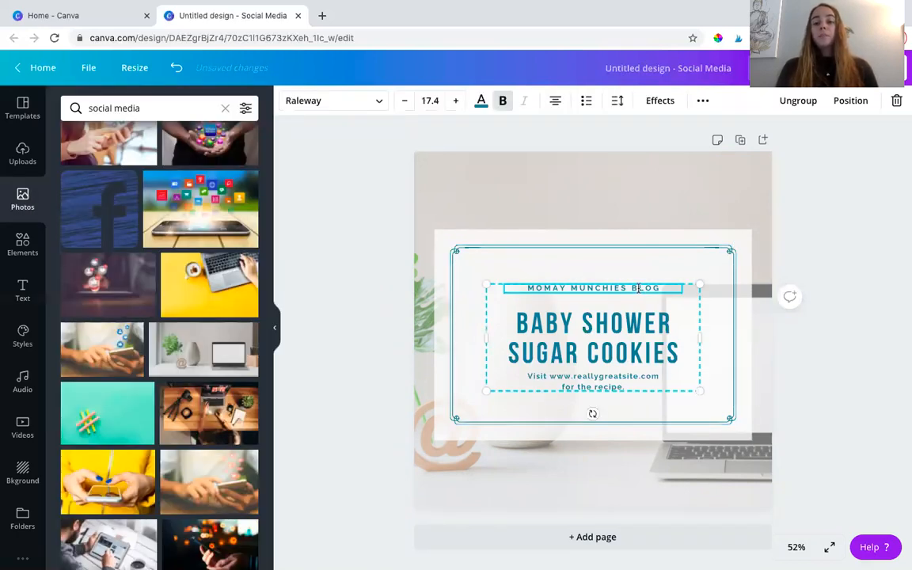
key("Delete")
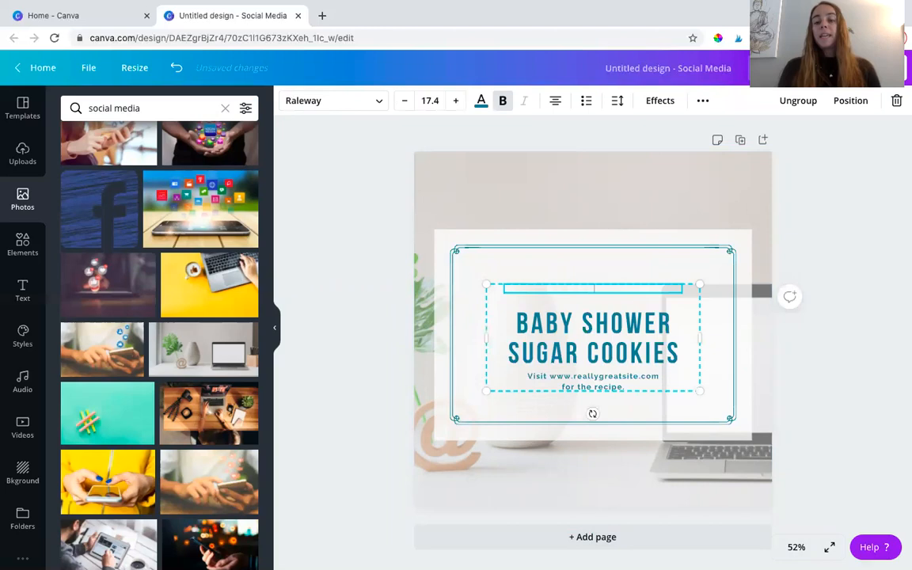
left_click(596, 339)
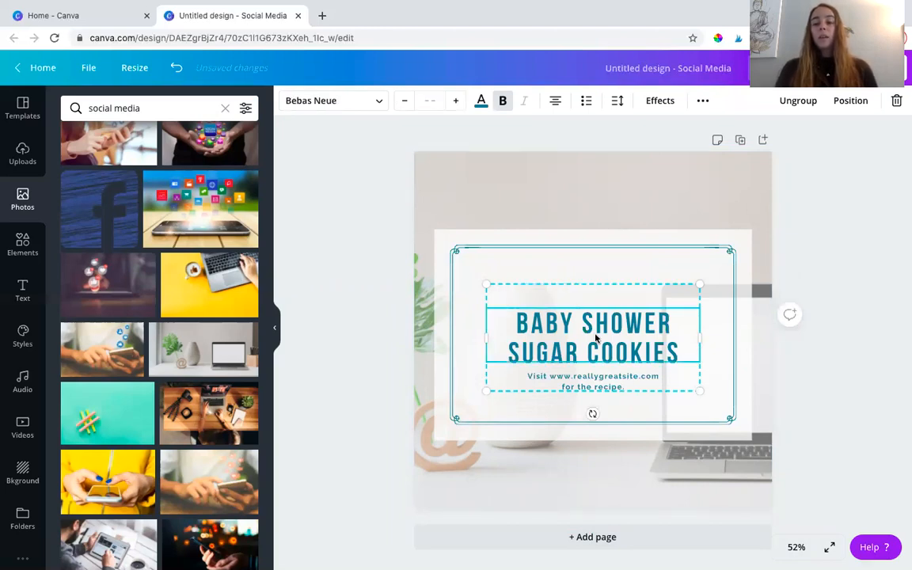
triple_click(596, 339)
key("BackSpace")
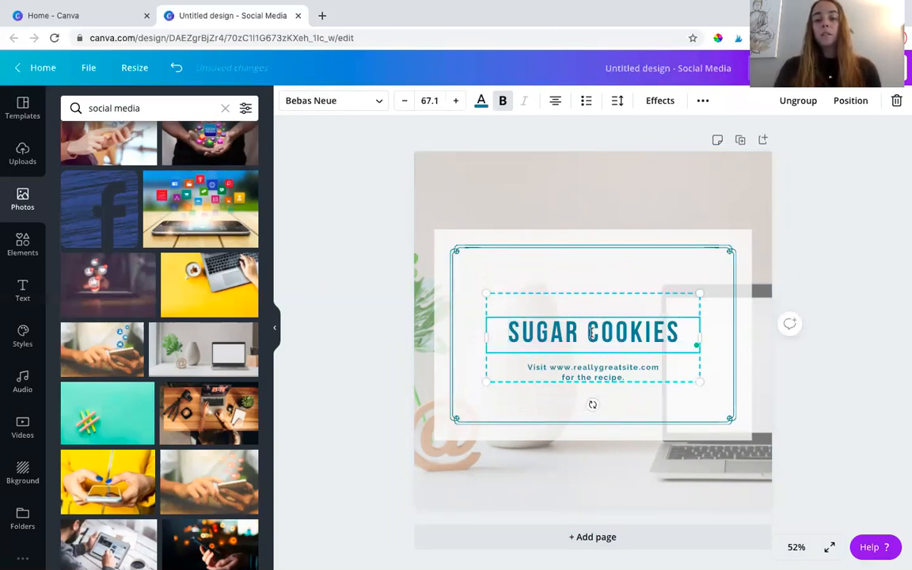
key("shift+End")
type("SOCIAL")
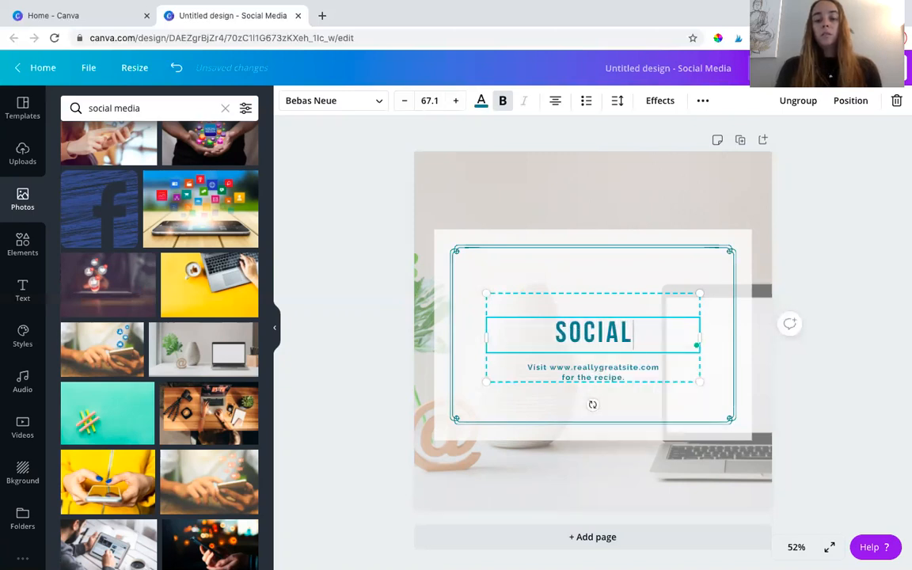
type(" MEDIA TIPS")
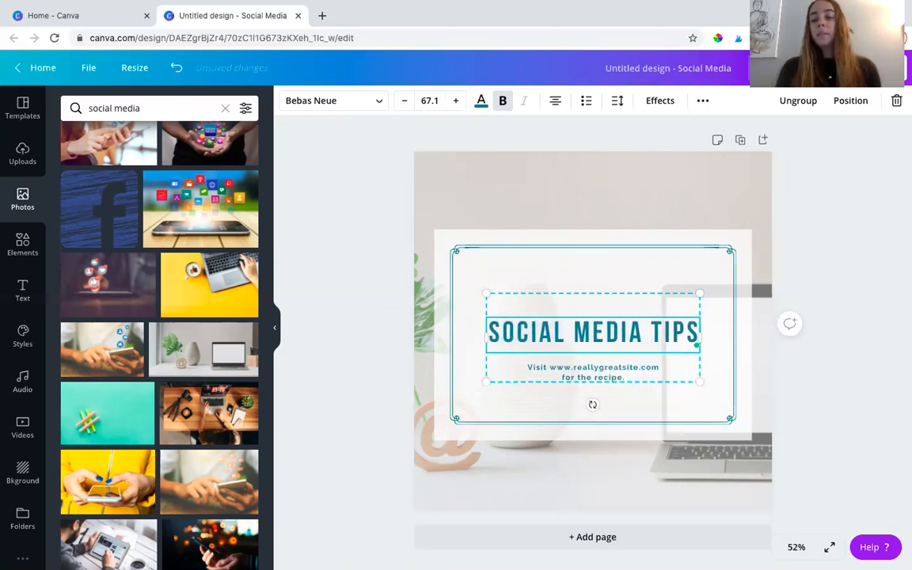
type(" FOR THE HEALTHCA")
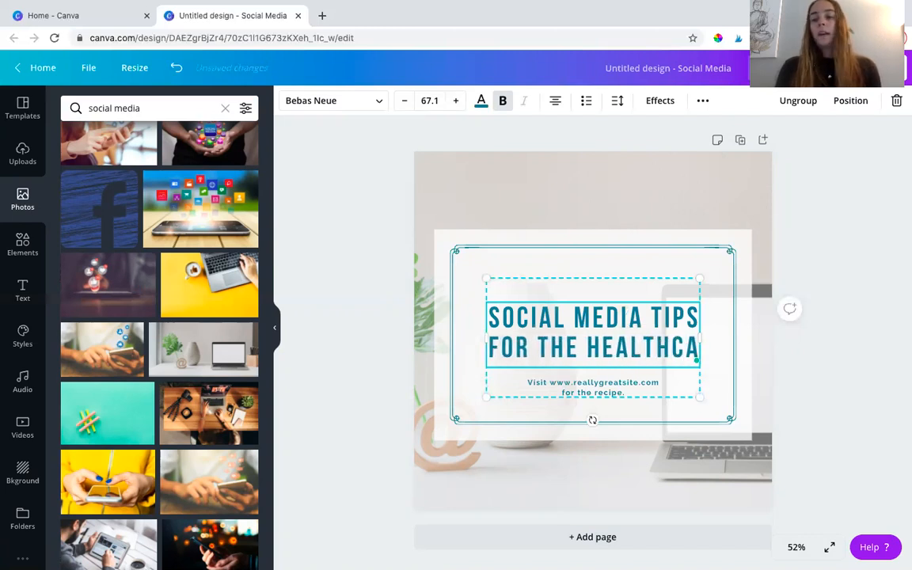
type("RE INDUSTRY")
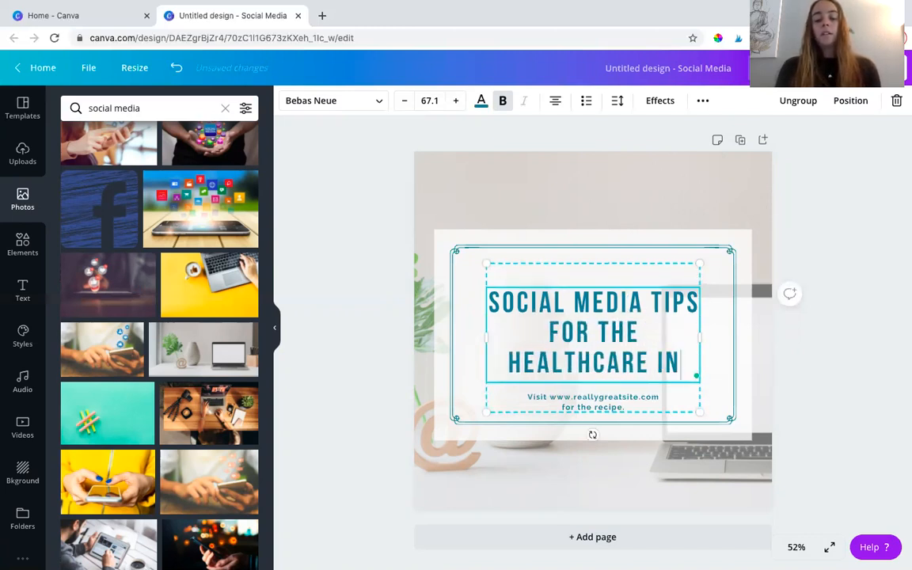
- Change the whole heading's font to Raleway and turn off its all-uppercase formatting
triple_click(598, 334)
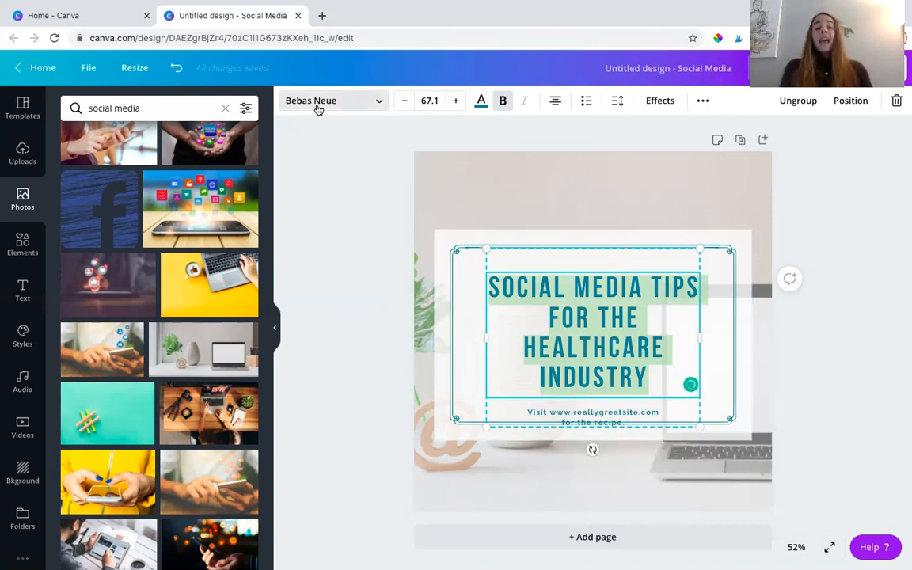
left_click(318, 110)
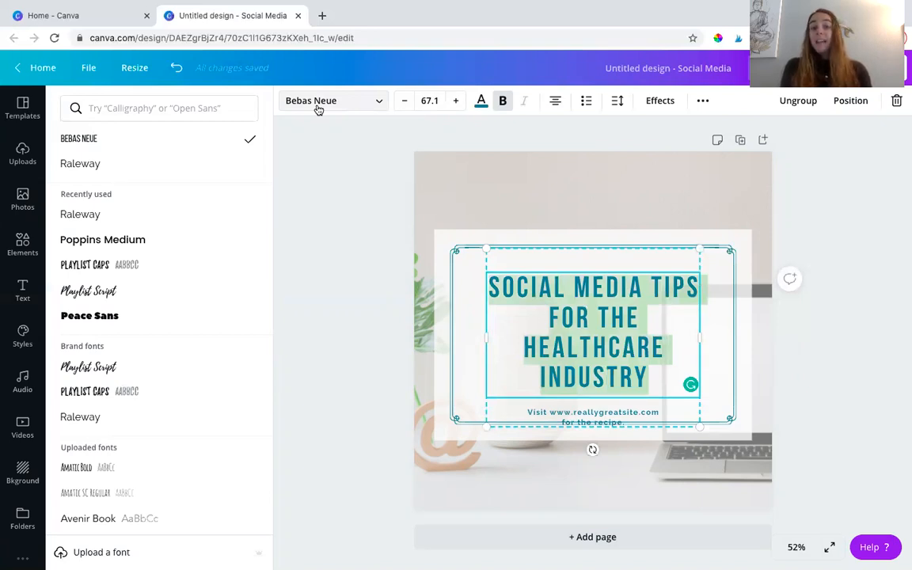
left_click(138, 219)
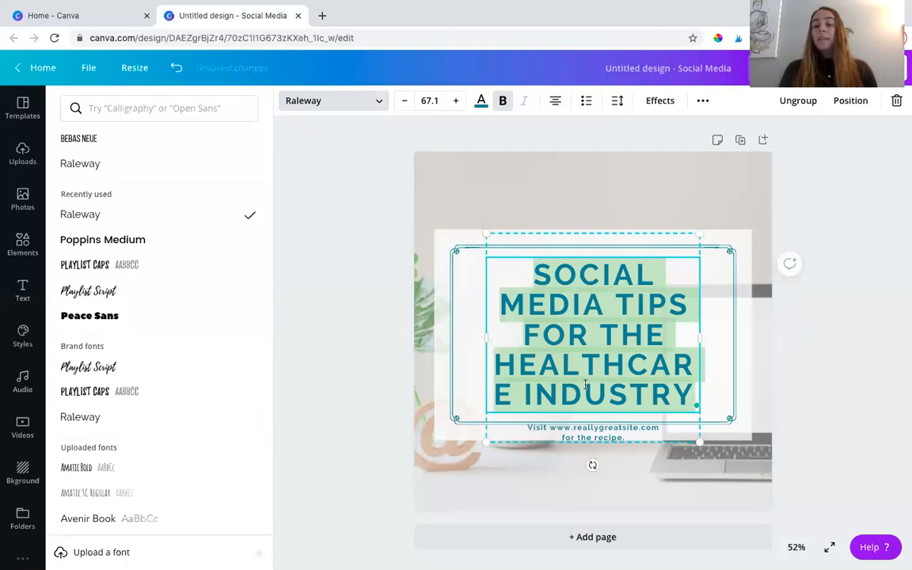
left_click(703, 102)
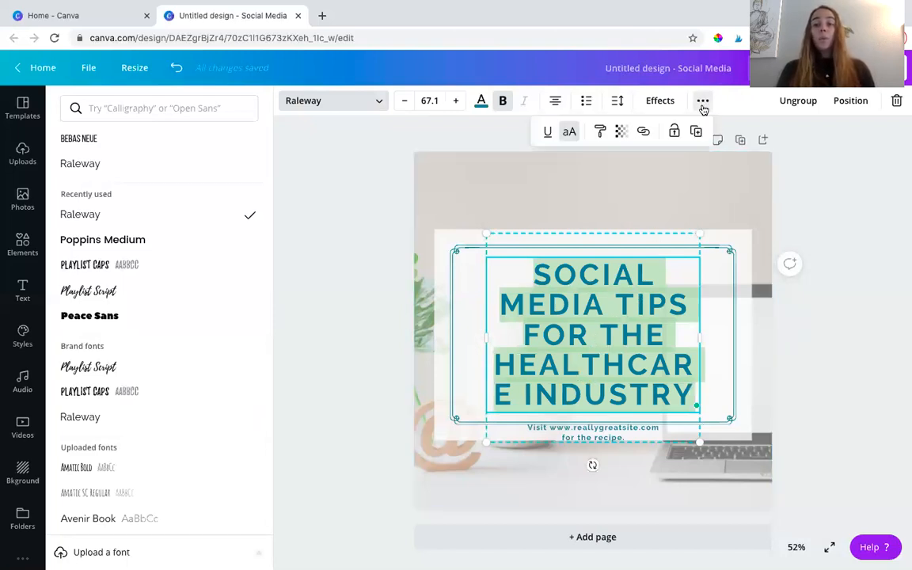
left_click(568, 132)
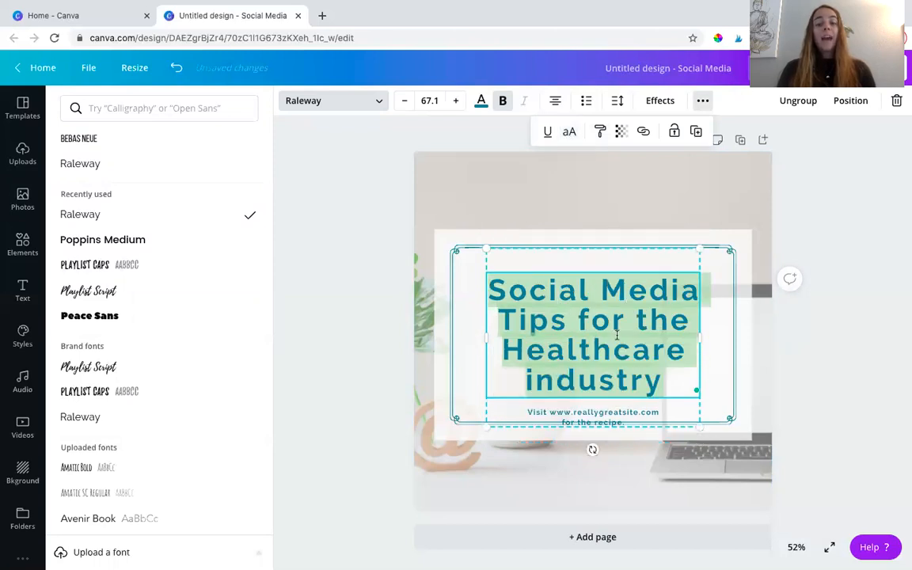
- Capitalize the first letter of "industry" in the heading so it reads "Industry"
left_click(553, 300)
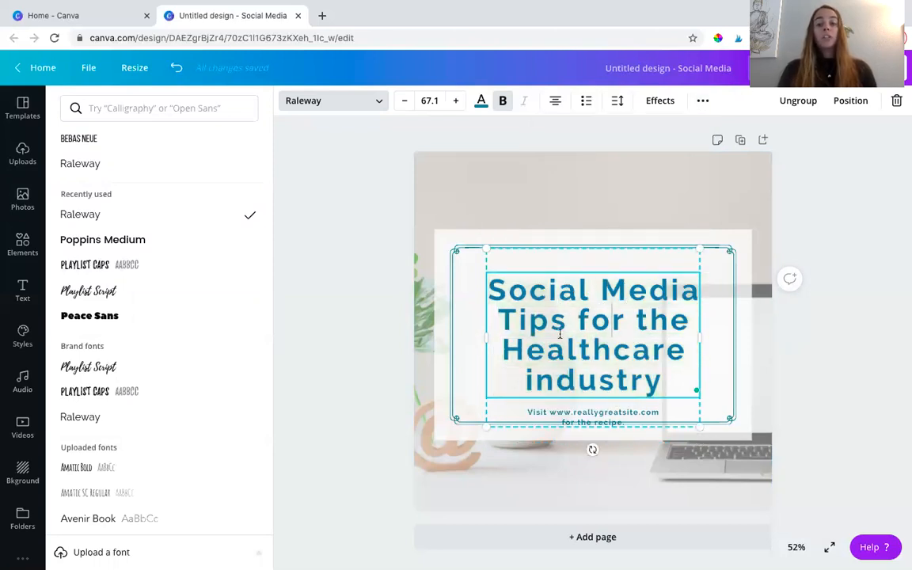
left_click(535, 384)
key("BackSpace")
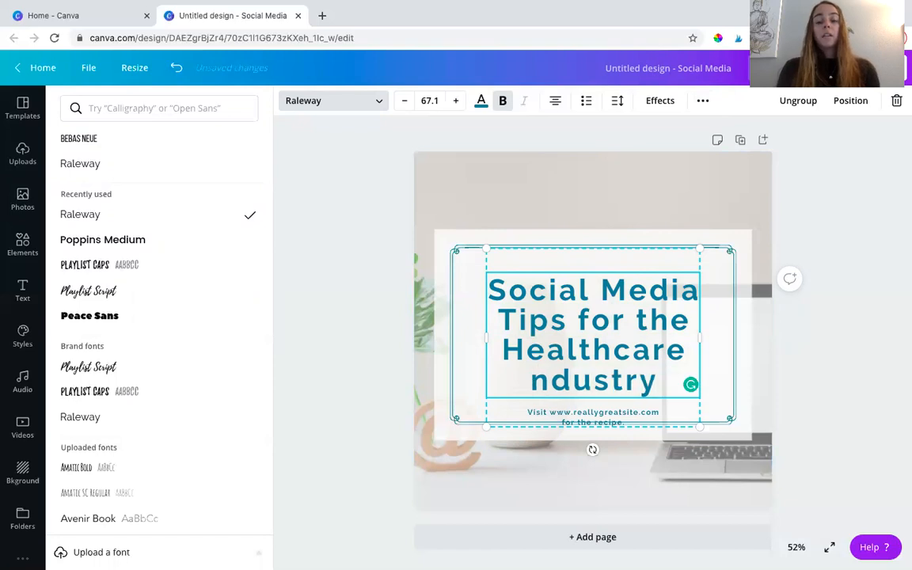
type("I")
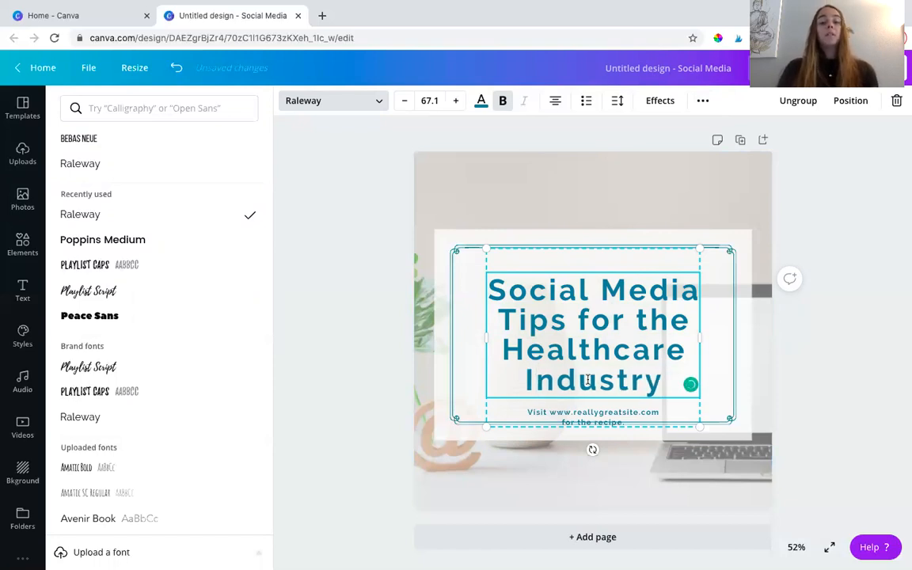
- Reduce the letter spacing and line height of the entire heading, and deselect it
left_click(658, 381)
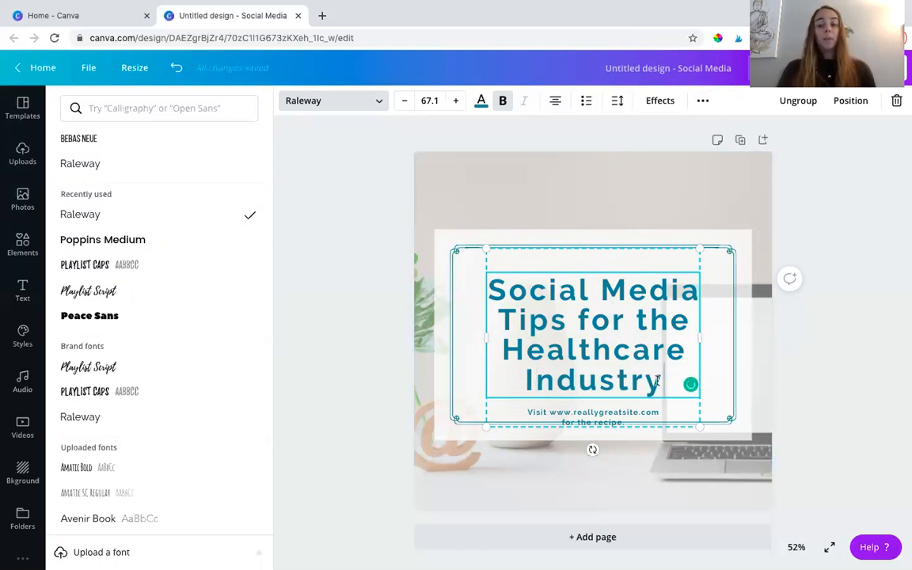
left_click_drag(661, 381, 476, 286)
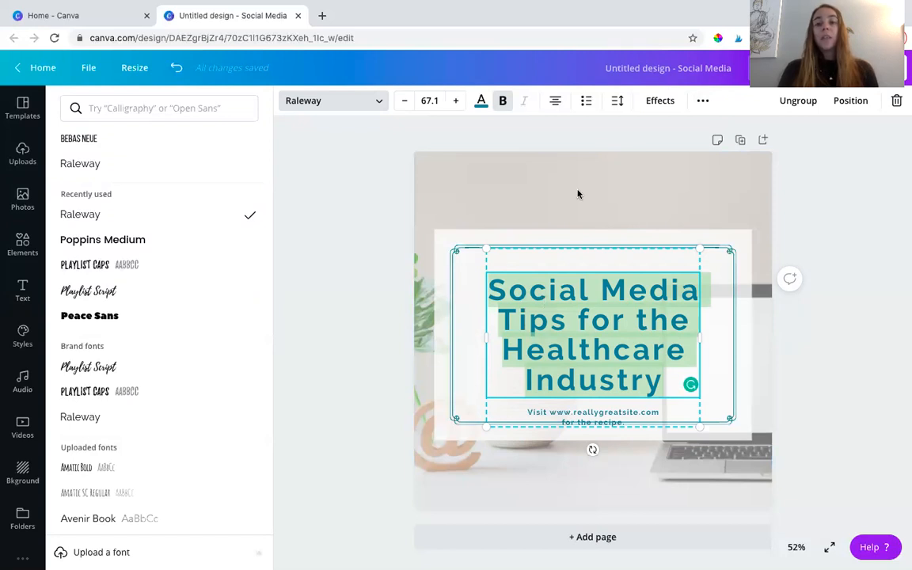
left_click(617, 106)
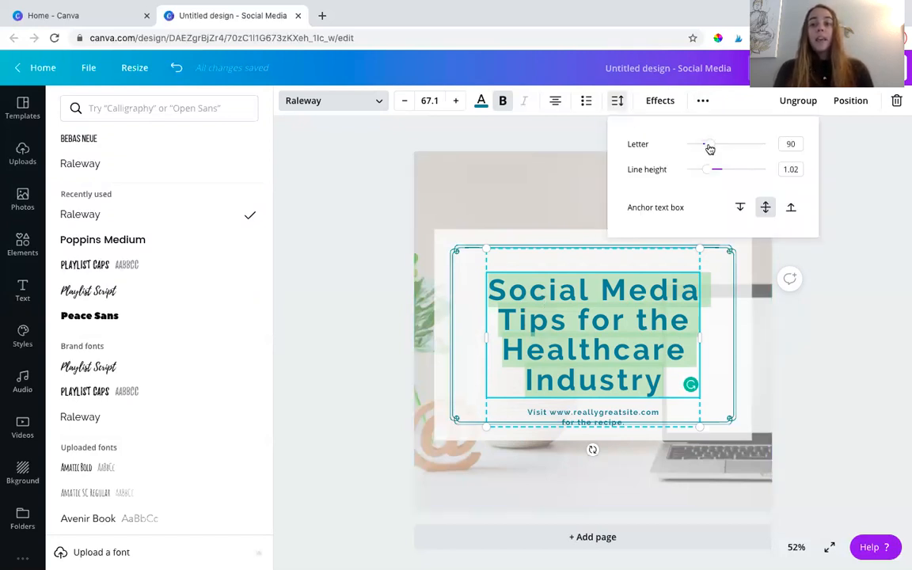
left_click_drag(708, 145, 703, 171)
left_click(845, 322)
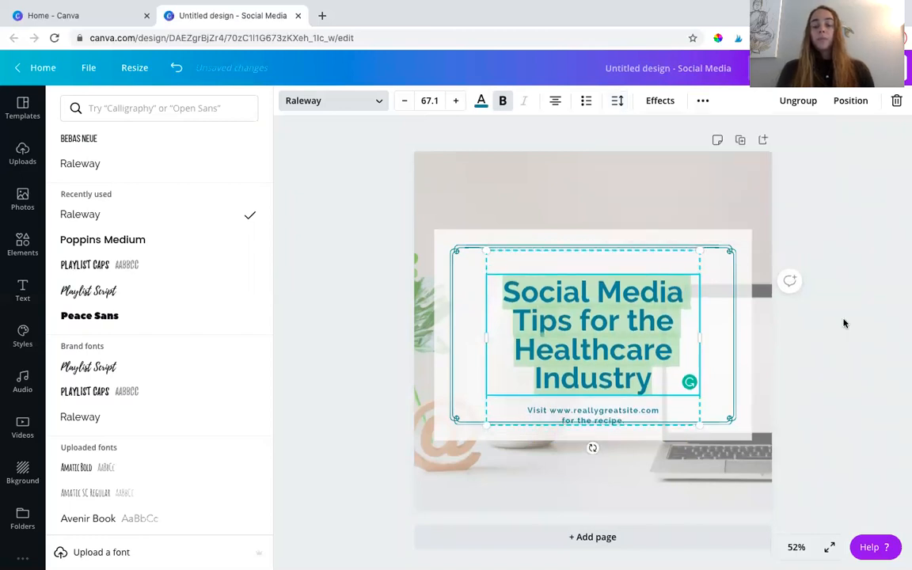
left_click(844, 322)
left_click(295, 294)
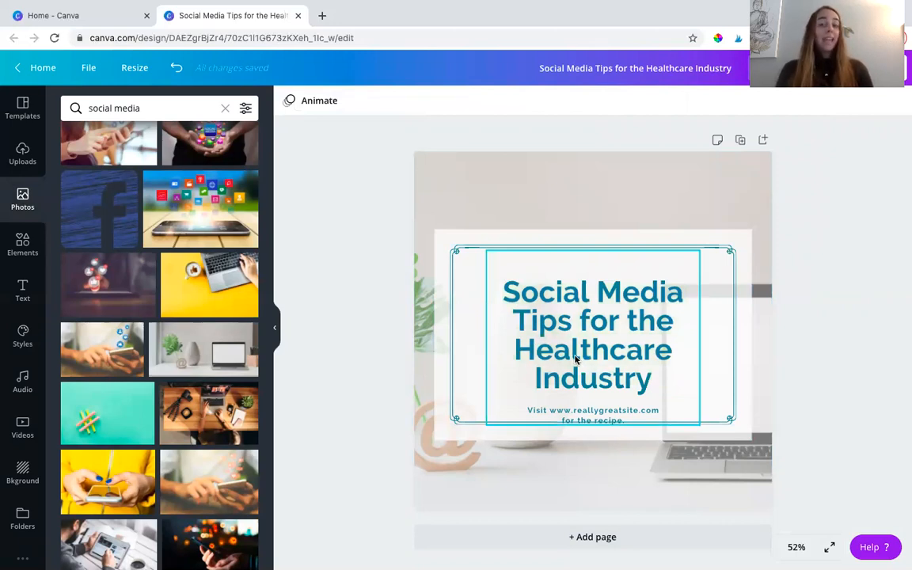
- Move the text group up slightly so the website line fits inside the teal border
mouse_move(575, 358)
left_mouse_down()
mouse_move(580, 327)
mouse_move(575, 351)
left_mouse_up()
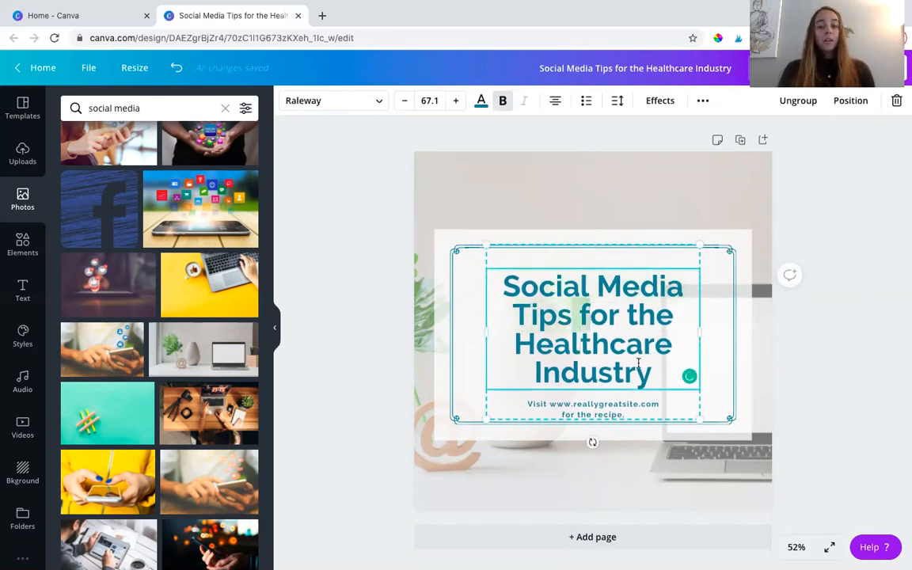
left_click_drag(633, 380, 495, 297)
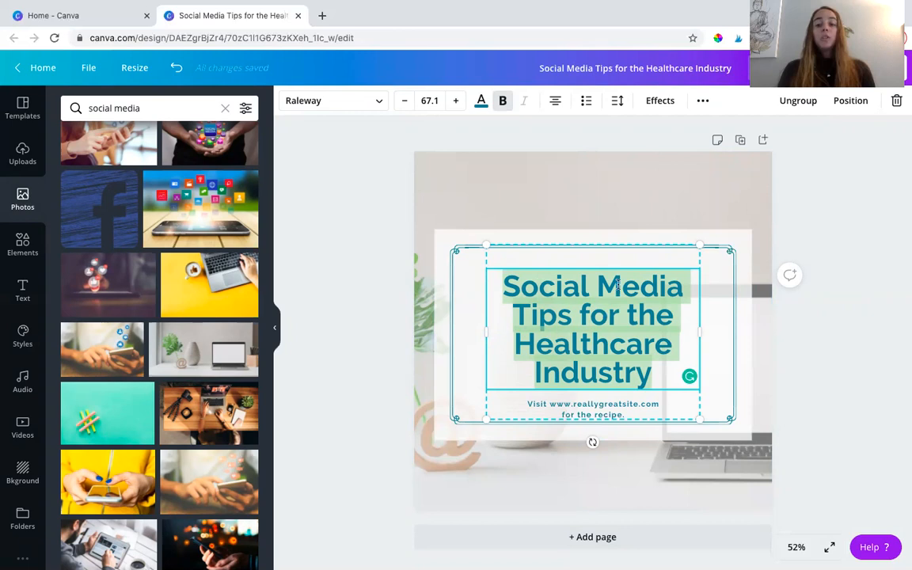
left_click(534, 317)
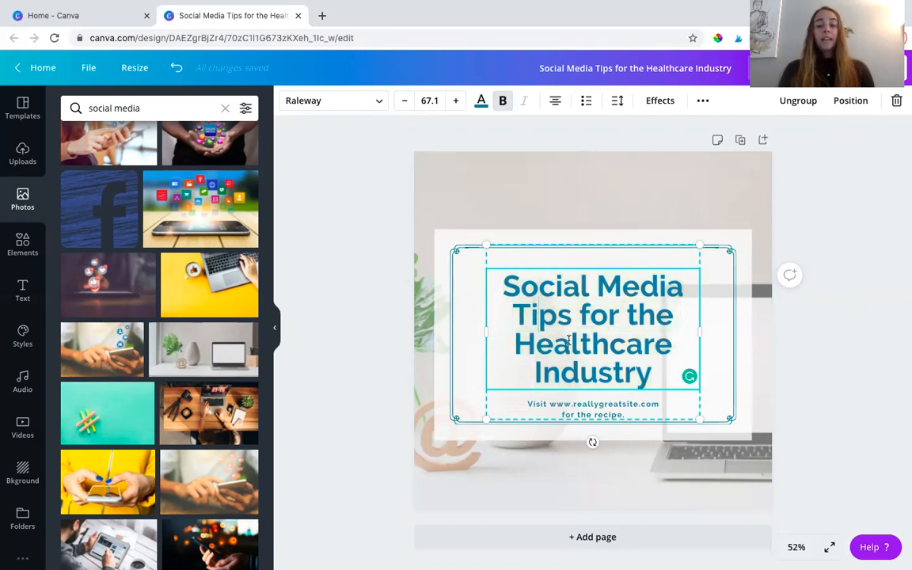
- Ungroup the text elements and move only the heading up slightly, away from the website line
left_click(793, 104)
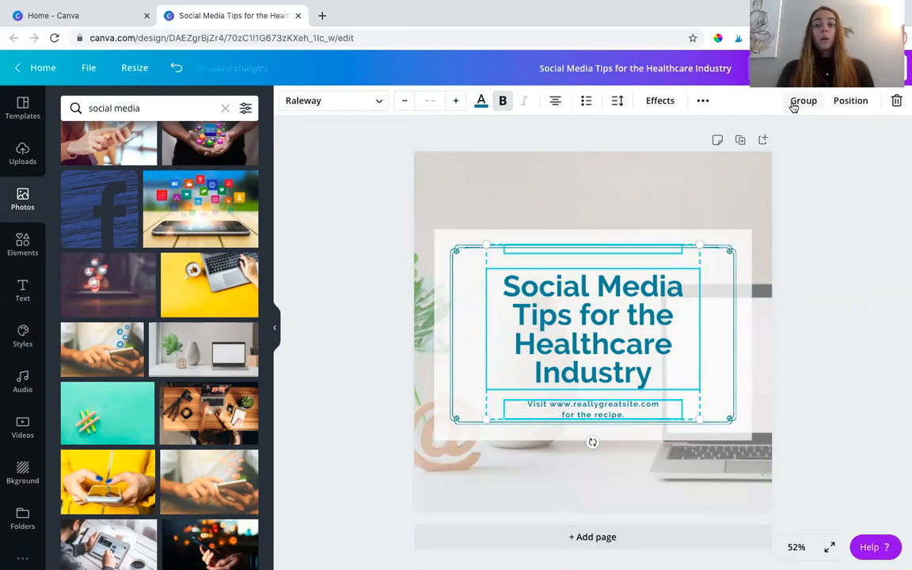
left_click(824, 327)
left_click_drag(573, 330, 573, 321)
left_click(567, 411)
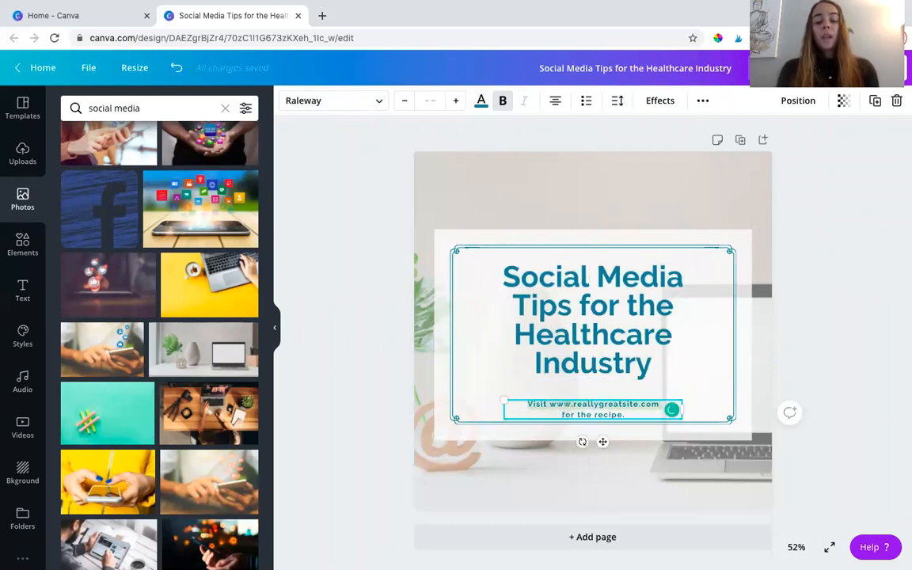
type("Lear mor")
type("e at ")
type("www.Soci")
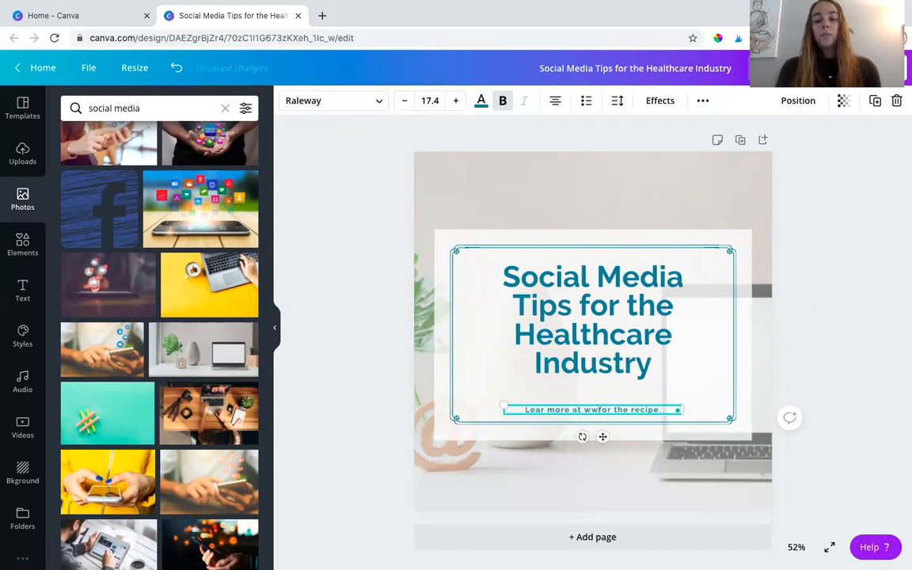
type("alSpeakNe")
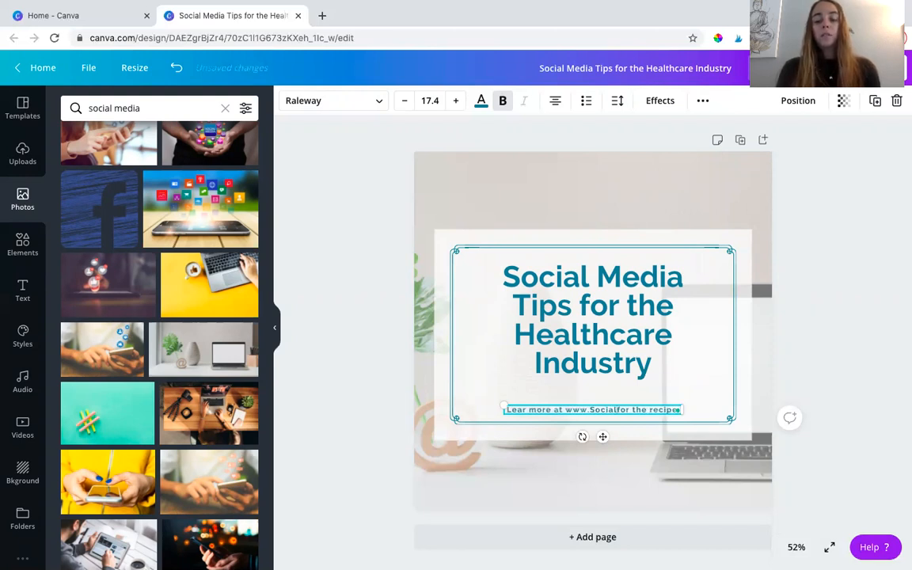
type("tw")
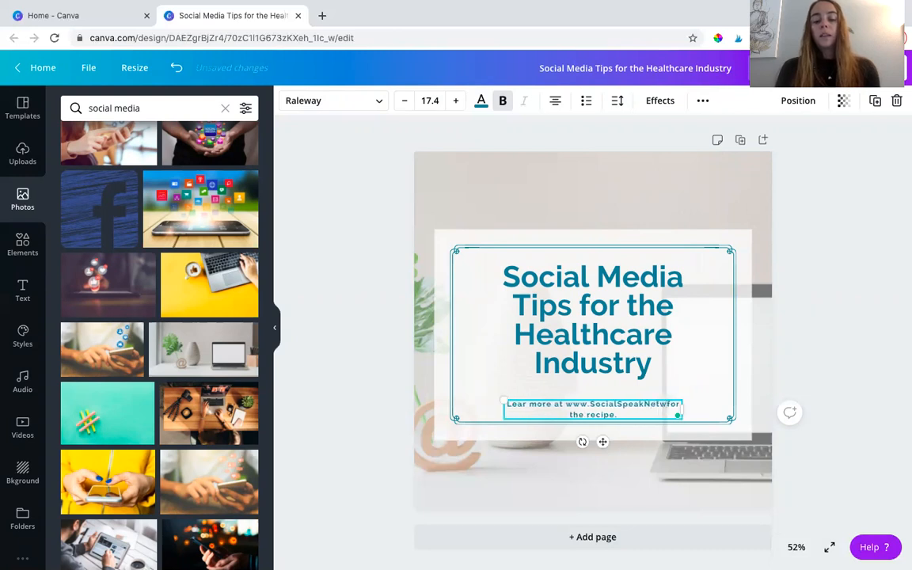
type("ork.com")
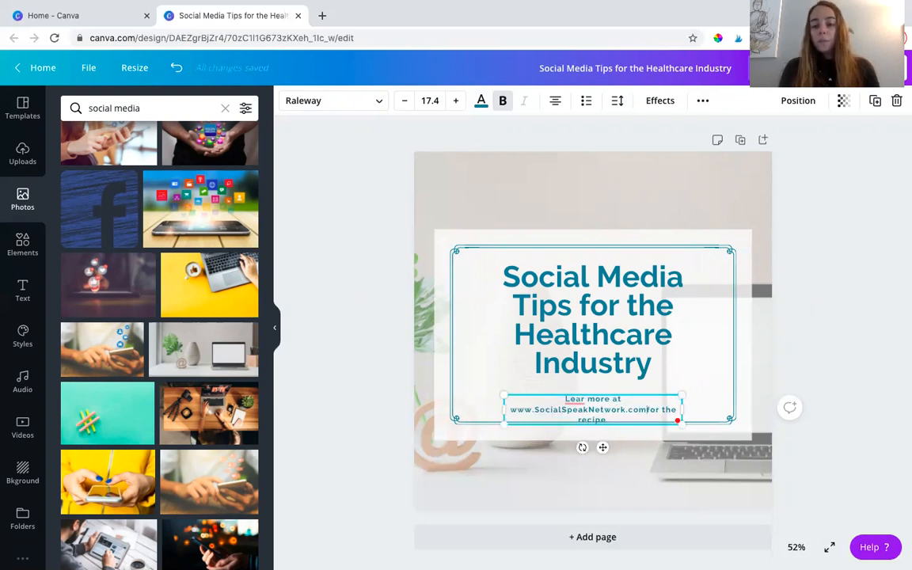
- Delete the leftover "for the recipe." from the website line and correct "Lear" to "Learn"
key("BackSpace")
key("BackSpace")
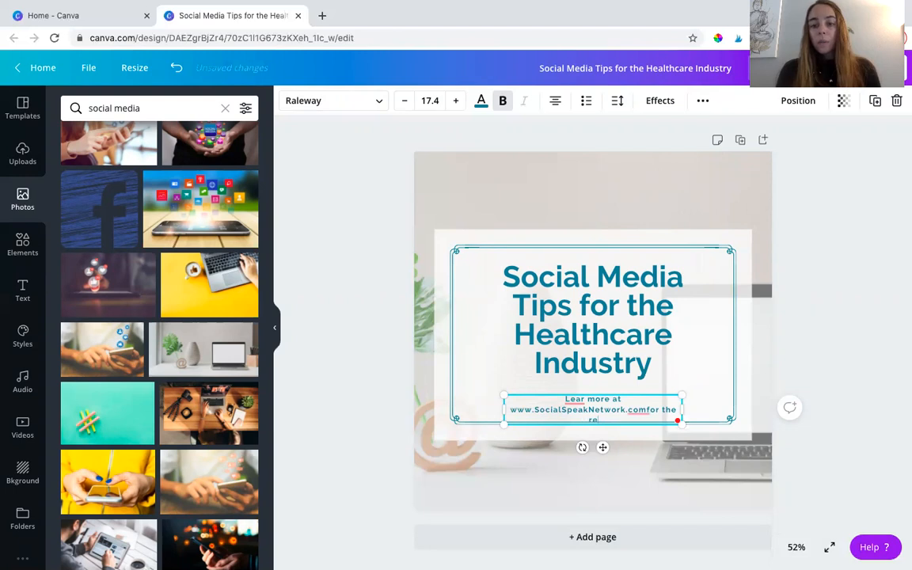
key("BackSpace")
key("BackSpace")
key("BackSpace")
key("BackSpace")
key("BackSpace")
key("BackSpace")
key("BackSpace")
key("BackSpace")
key("BackSpace")
key("BackSpace")
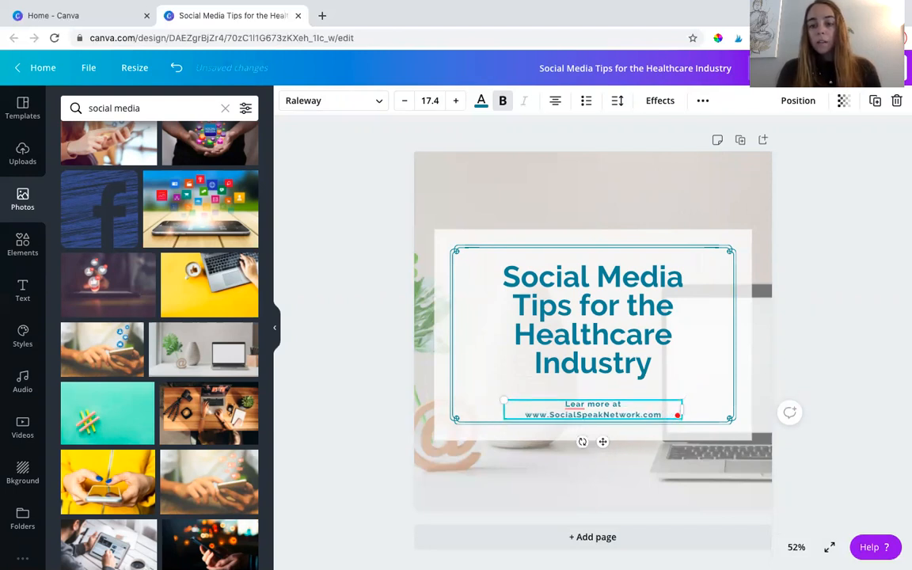
mouse_move(583, 407)
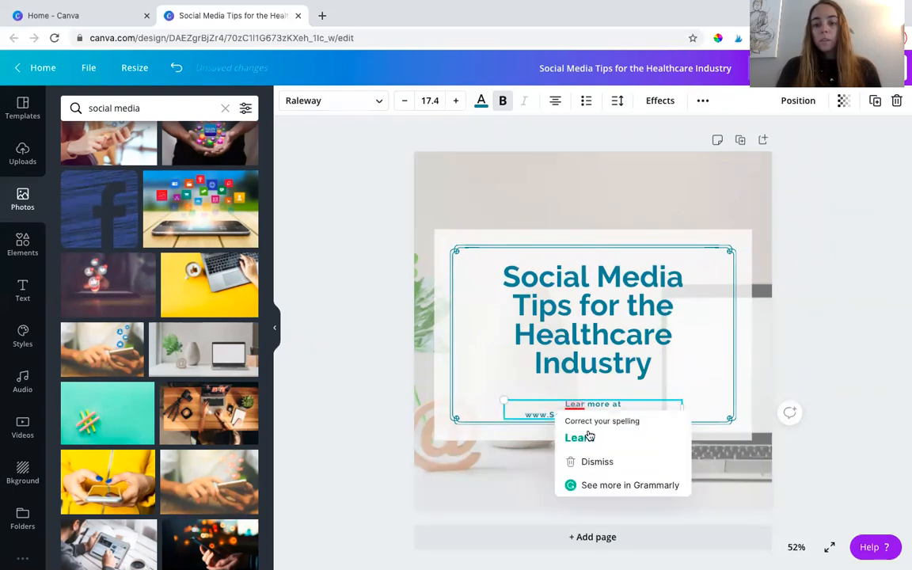
left_click(589, 436)
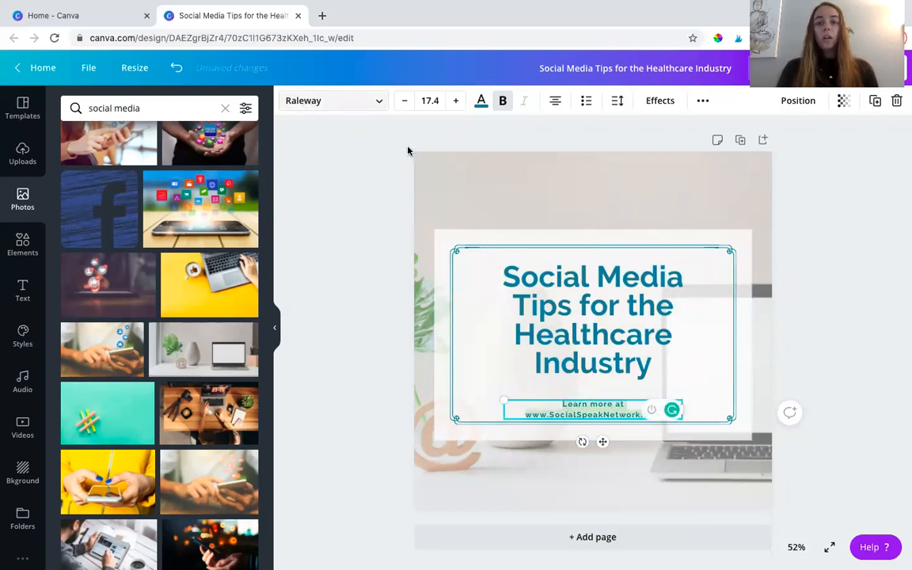
- Reduce the website line's letter spacing to 41 and remove its bold formatting
left_click(617, 101)
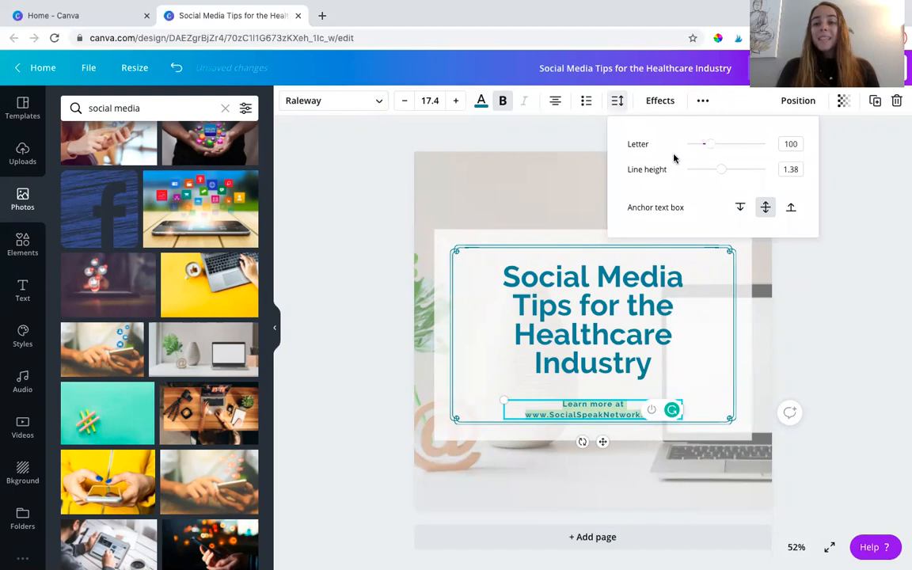
left_click_drag(713, 148, 706, 151)
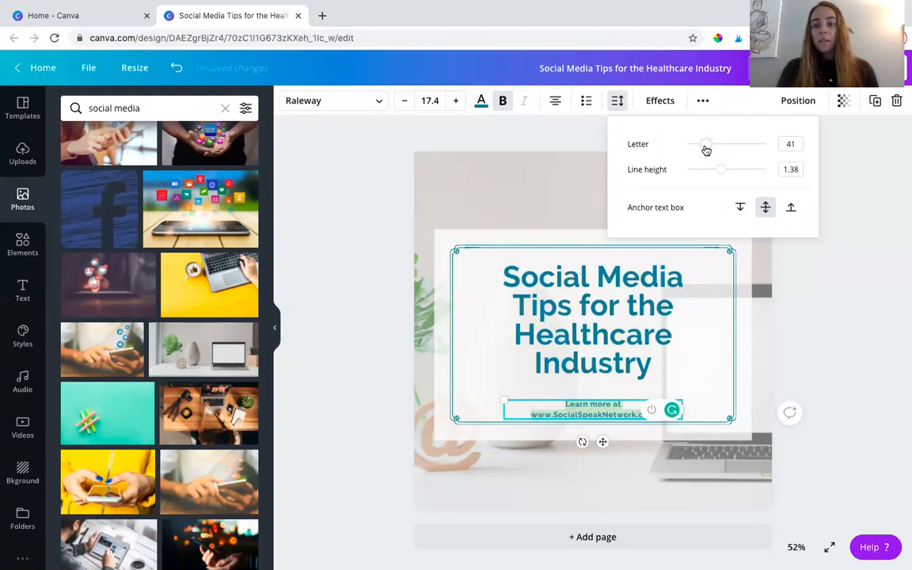
left_click(502, 102)
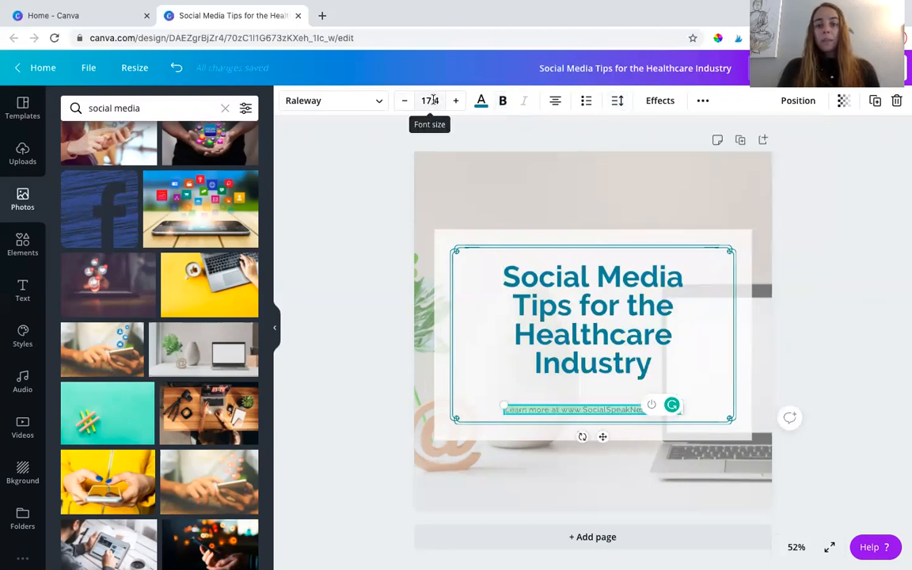
- Set the website line's font size to 22 and deselect the text
left_click(433, 99)
double_click(433, 100)
type("22")
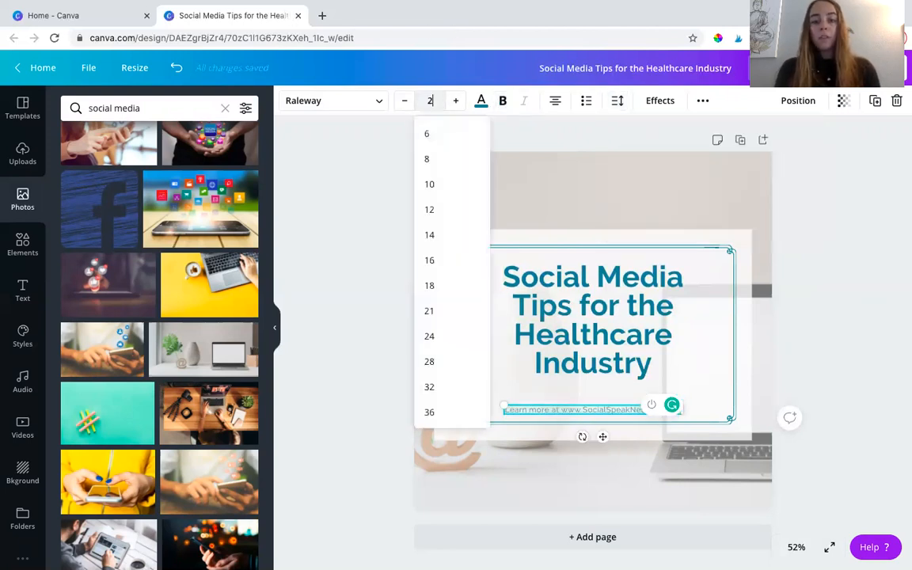
key("Return")
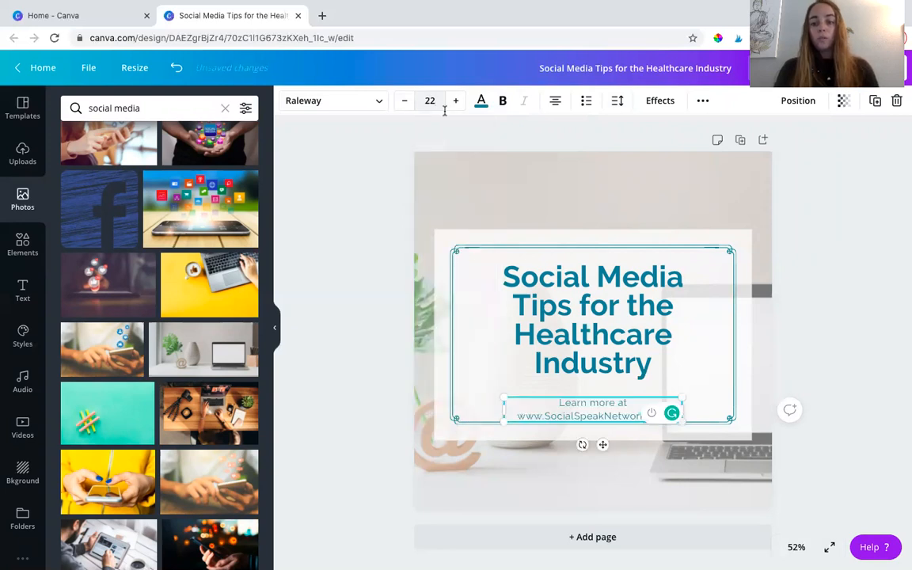
left_click(830, 350)
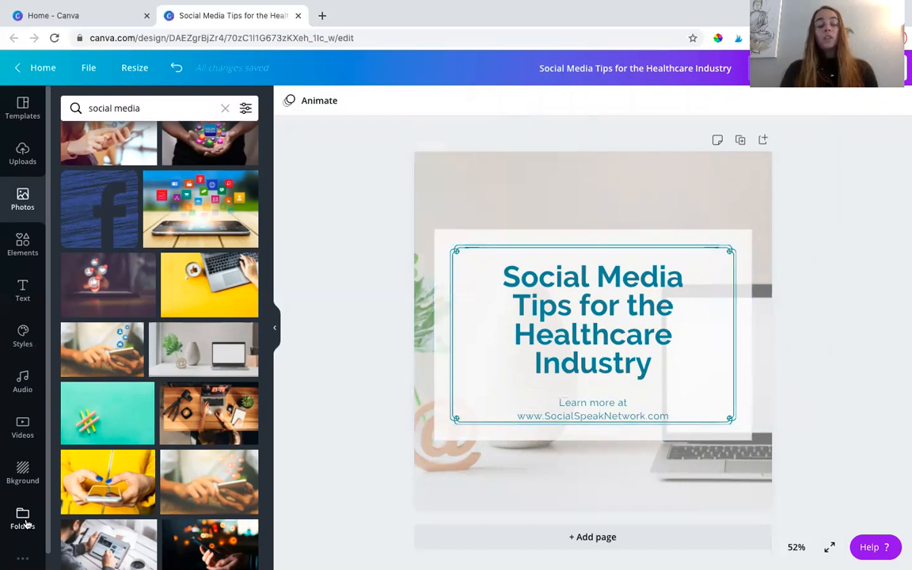
- Find the yellow Social Speak logo in the Logos folder and add it to the design
left_click(23, 519)
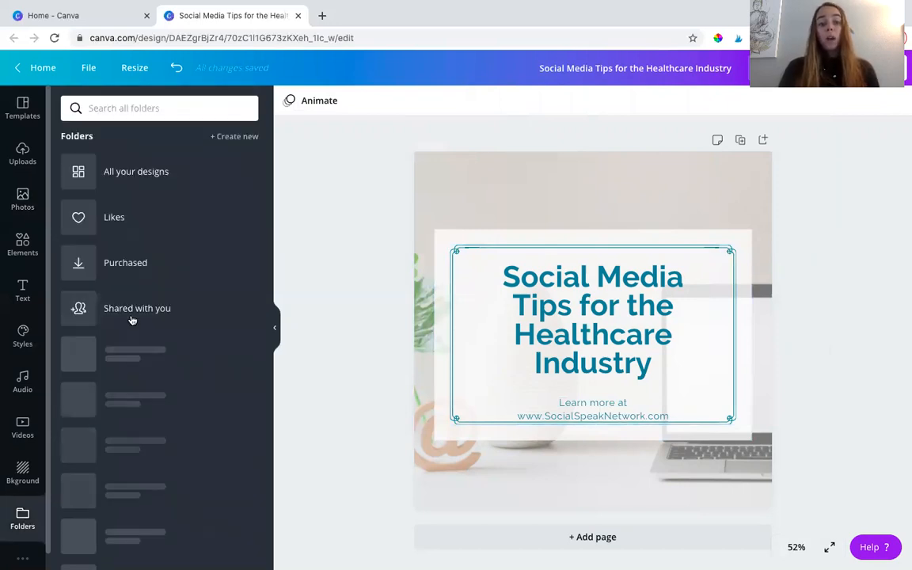
left_click(127, 361)
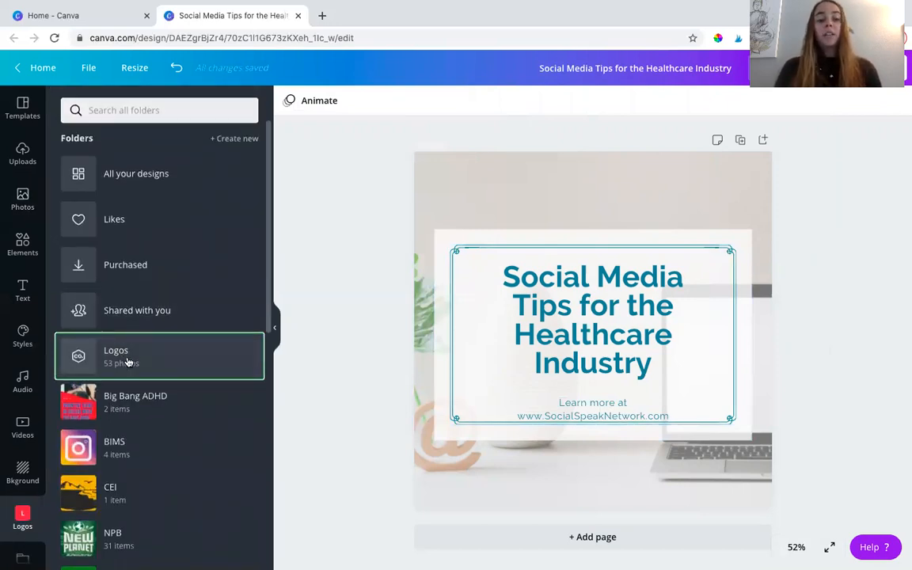
scroll(130, 294, "down", 15)
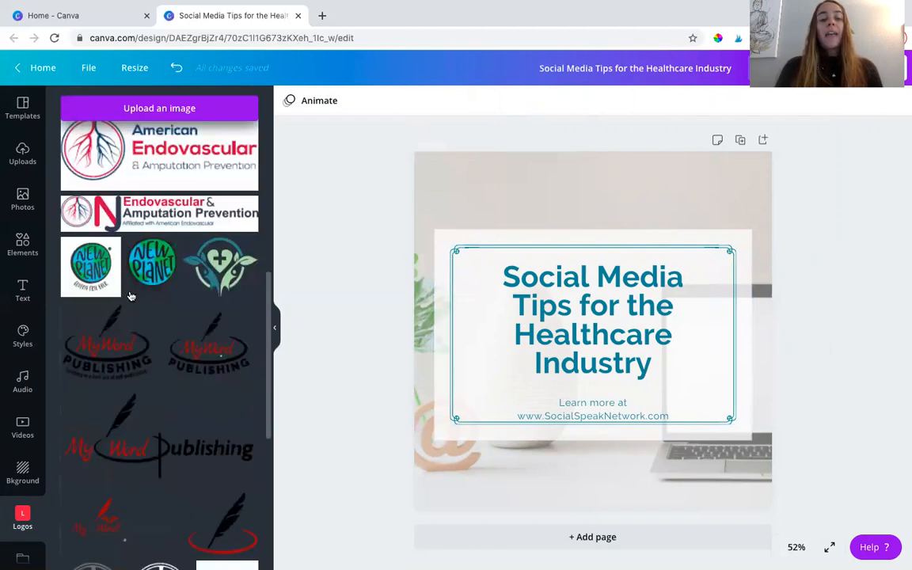
scroll(130, 295, "down", 10)
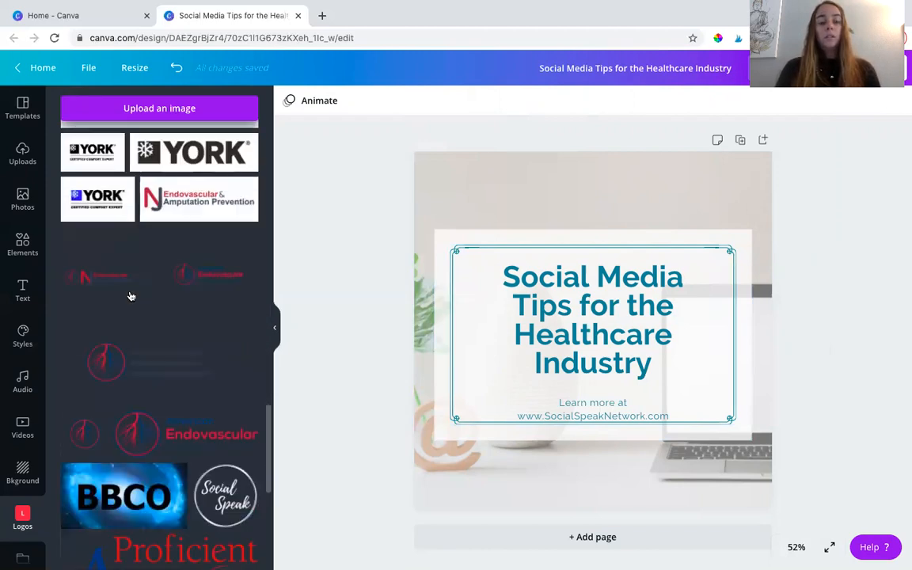
left_click(114, 252)
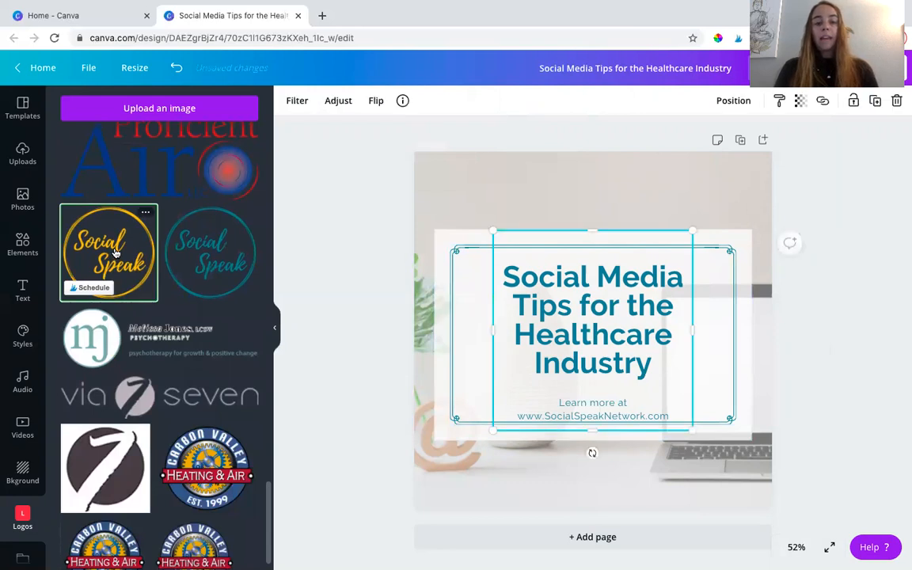
left_click(22, 109)
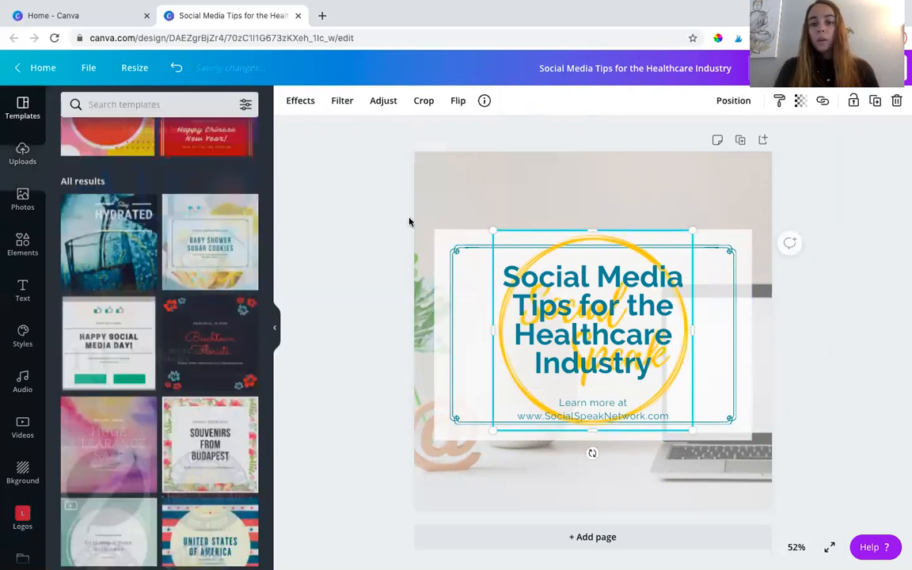
- Shrink the Social Speak logo and place it in the lower-right corner inside the teal border
left_click_drag(493, 231, 663, 378)
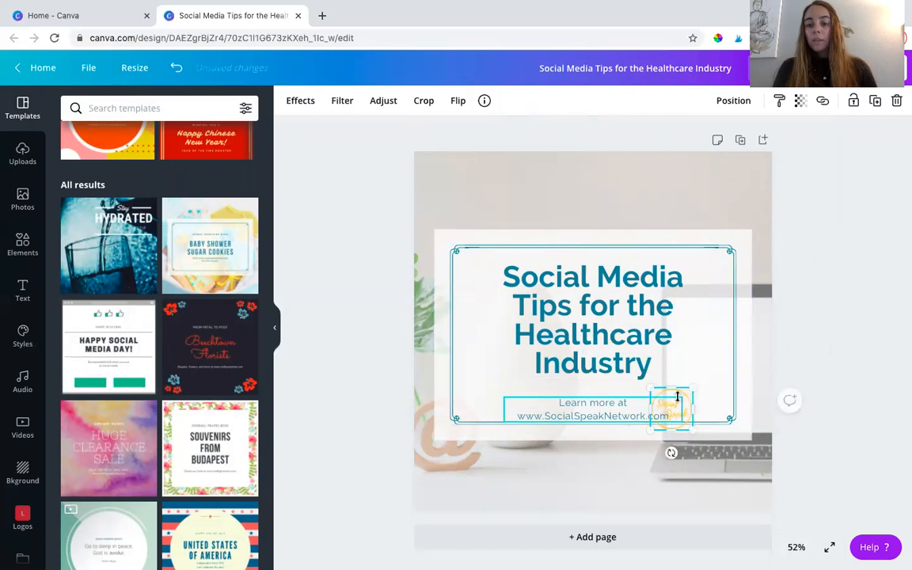
left_click(820, 363)
mouse_move(712, 389)
left_mouse_down()
mouse_move(717, 396)
mouse_move(638, 402)
mouse_move(711, 391)
left_mouse_up()
left_click_drag(550, 409, 590, 409)
- Set the background photo's transparency to 100 and deselect it
left_click(671, 197)
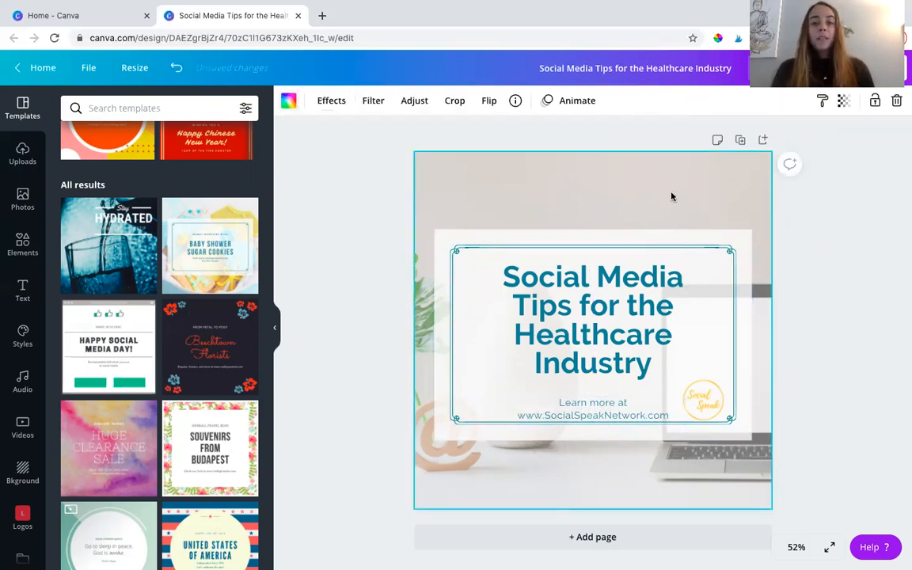
left_click(844, 104)
left_click_drag(780, 141, 811, 143)
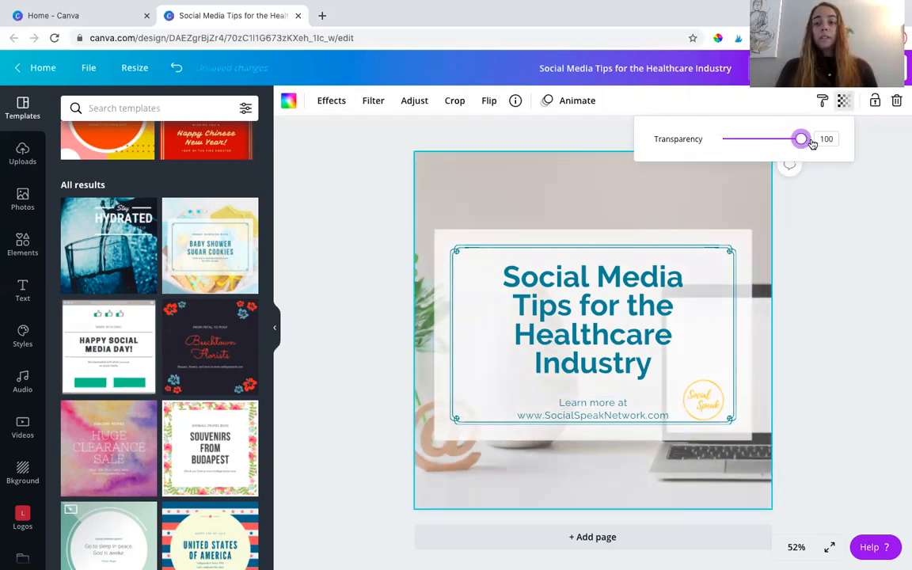
left_click(846, 284)
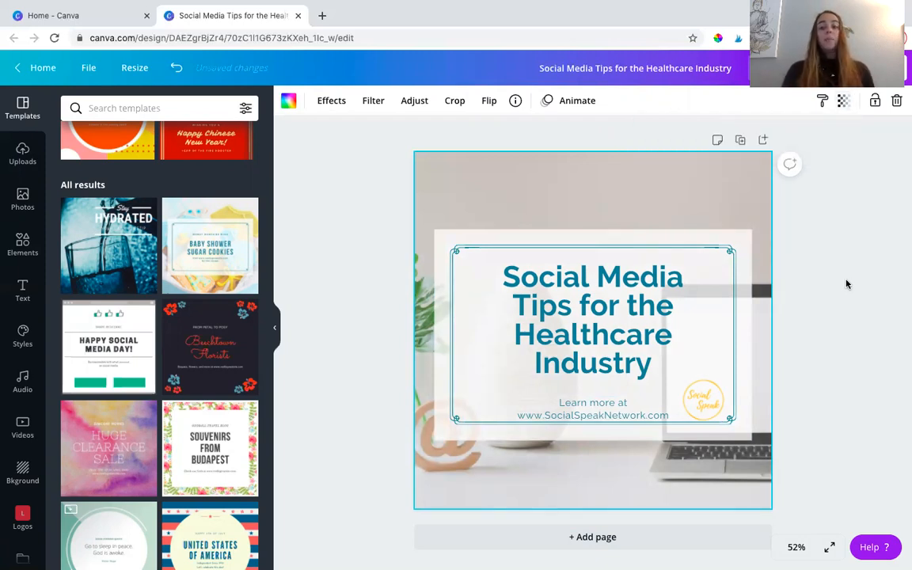
left_click(860, 328)
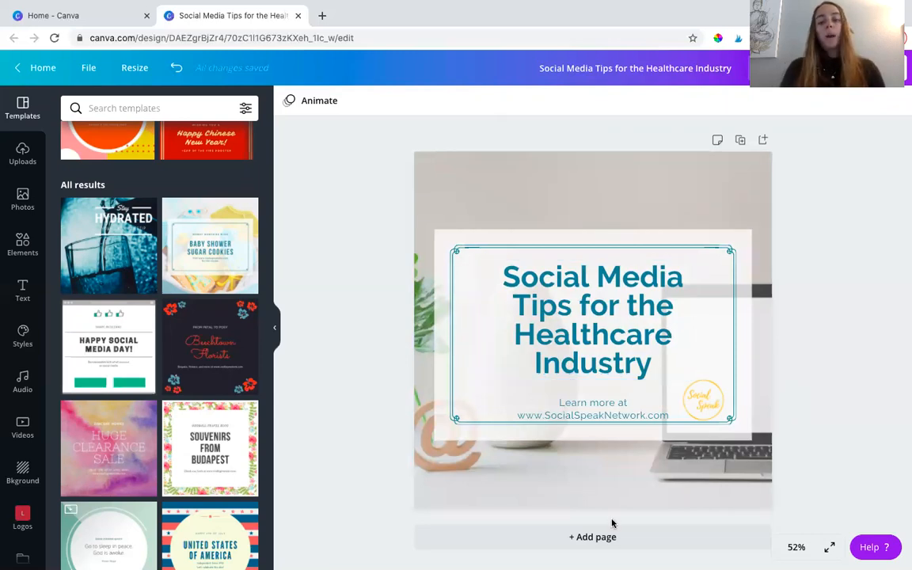
- Add a blank second page and search the video library for "social media"
left_click(600, 541)
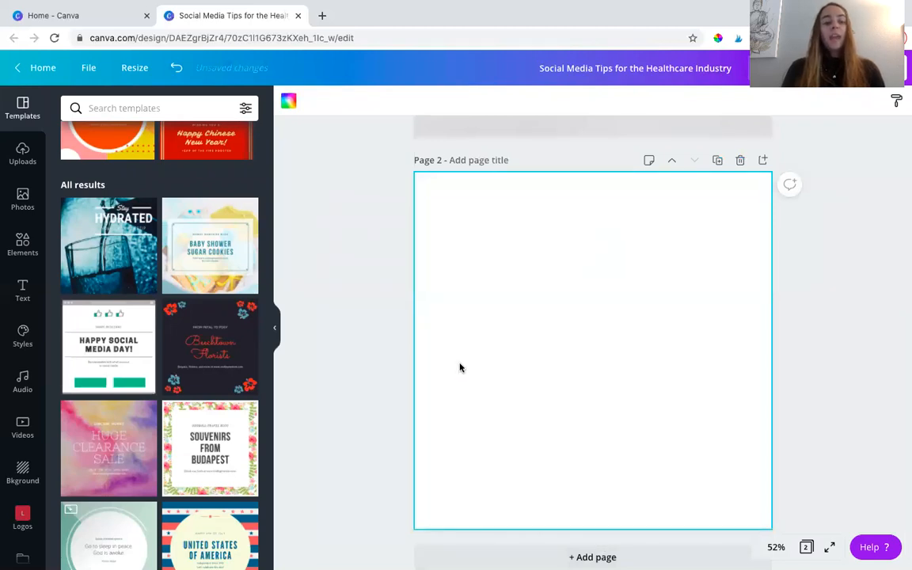
left_click(23, 430)
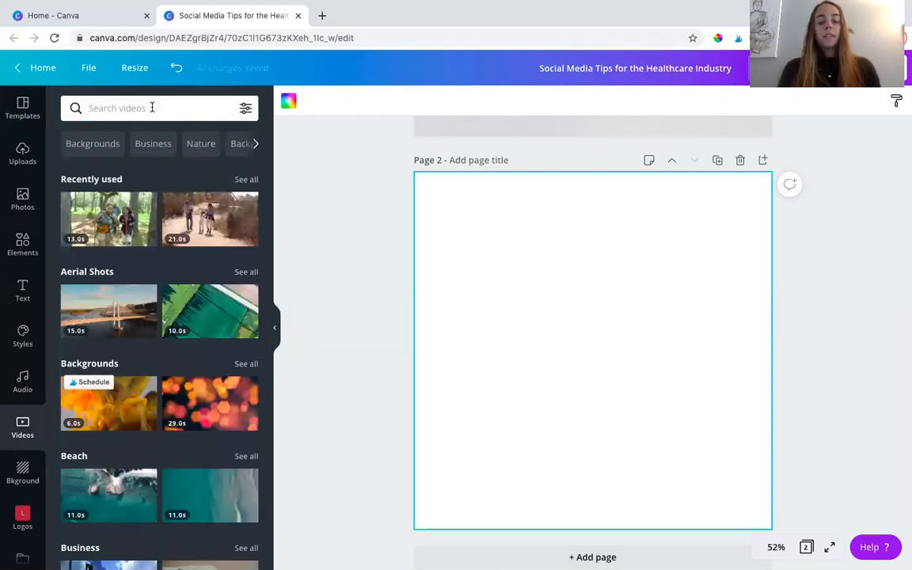
left_click(152, 108)
type("social media")
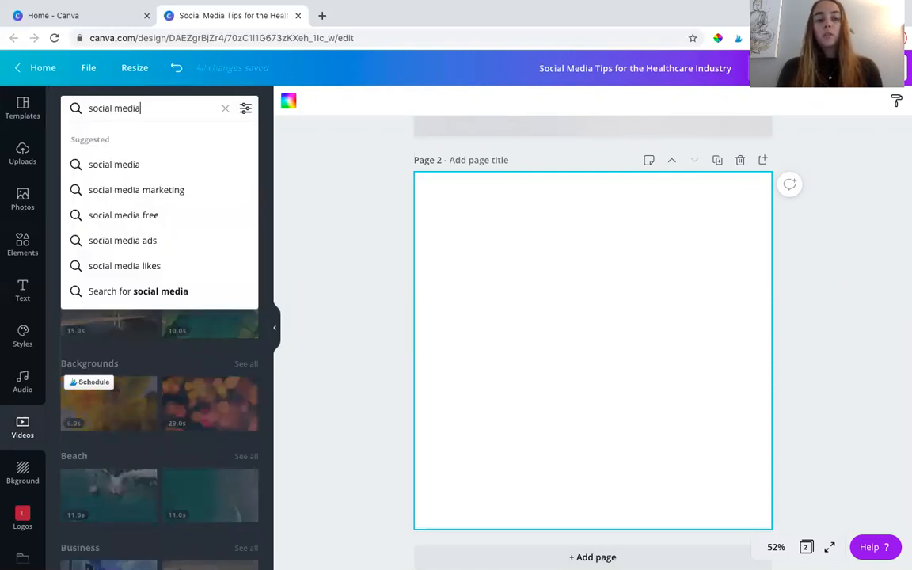
key("Return")
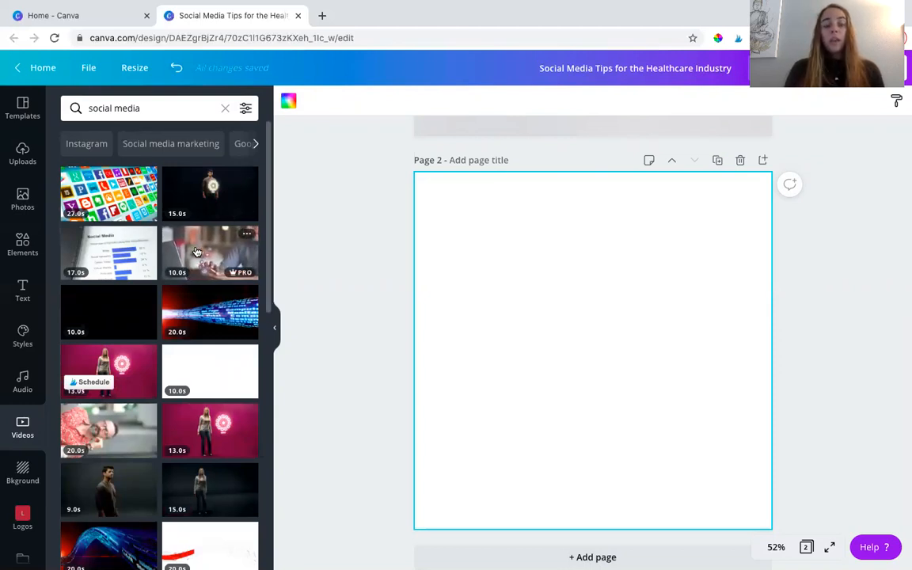
- Fill page 2 with the 10-second laptop and phone video and shift its crop so the hands holding the phone are centered
left_click_drag(196, 251, 440, 275)
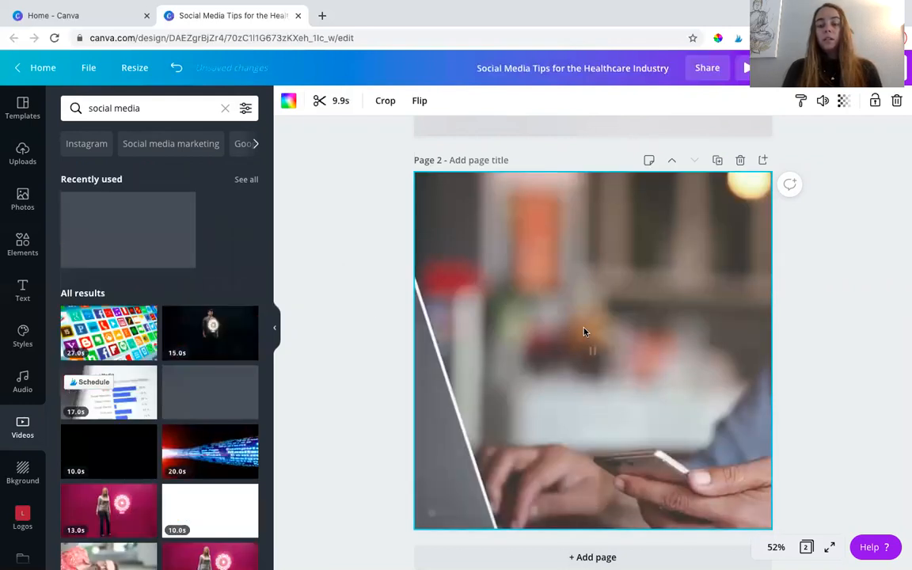
double_click(656, 339)
left_click_drag(649, 340, 586, 349)
double_click(585, 349)
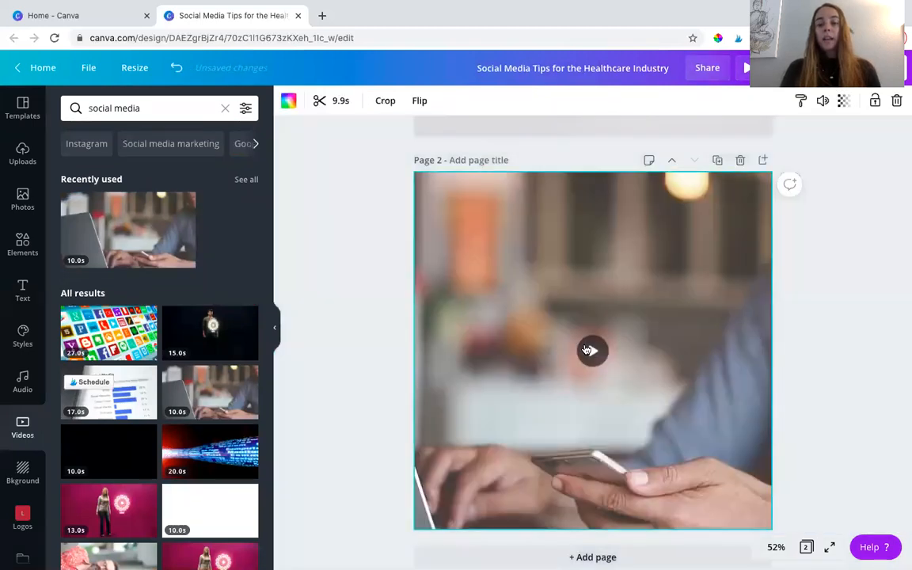
double_click(682, 291)
left_click_drag(681, 287, 598, 293)
double_click(598, 293)
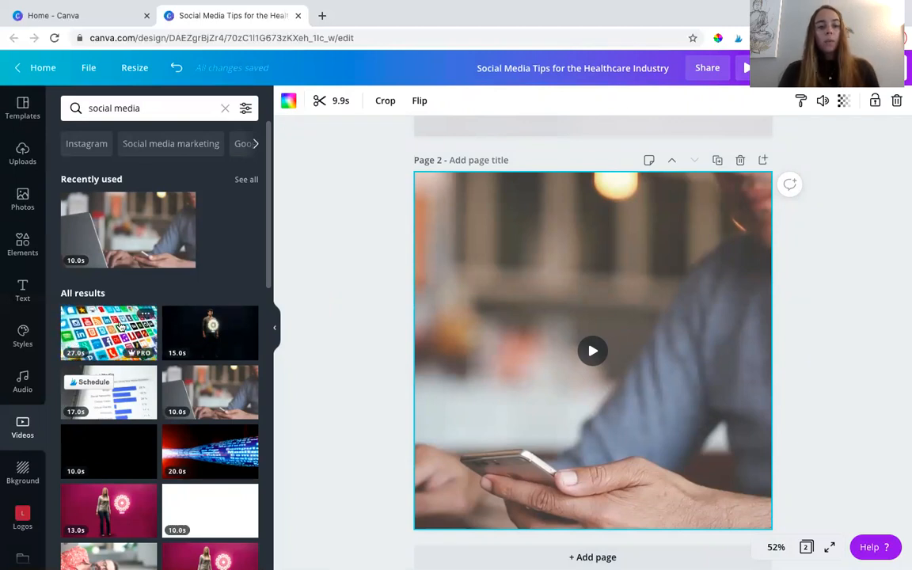
- Place the 27-second social media icons video over the lower part of page 2
left_click_drag(121, 326, 448, 350)
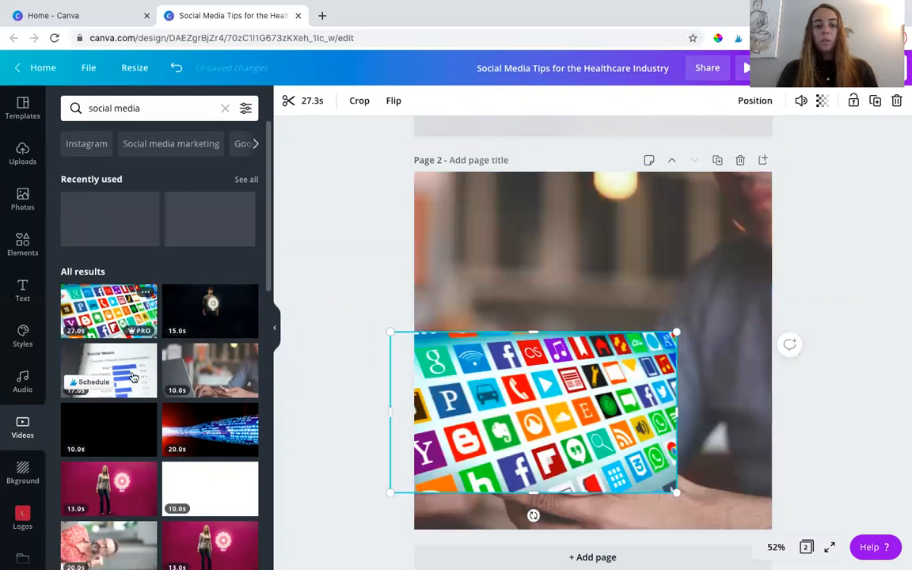
left_click_drag(133, 378, 396, 276)
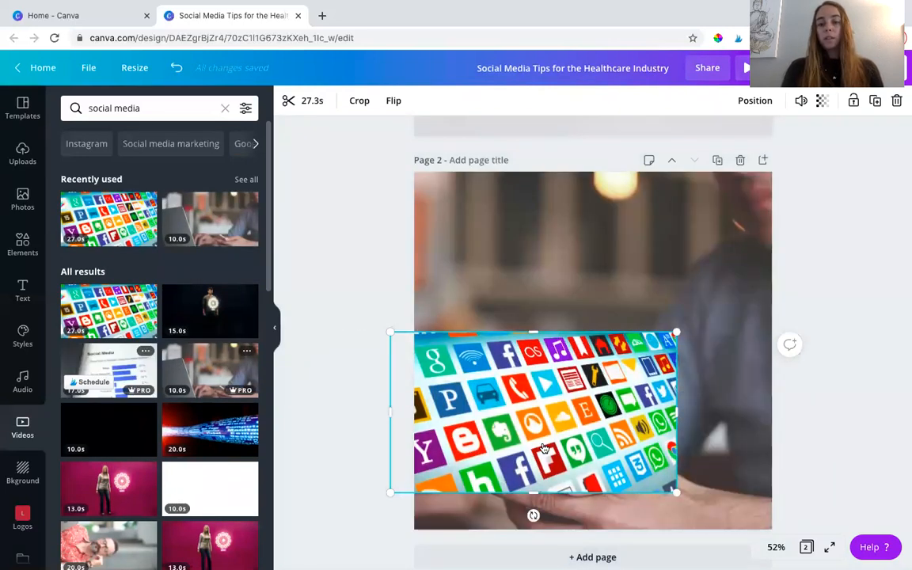
- Delete the icons video overlaid on page 2 and fill the page with the 17-second Social Media bar chart video
key("Delete")
left_click_drag(127, 371, 421, 370)
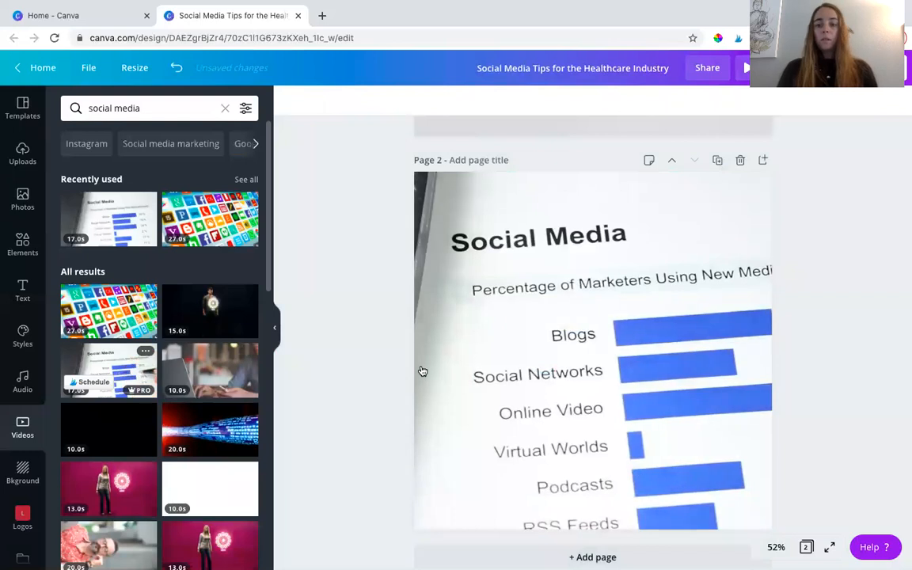
- Shift the bar chart video slightly left within its crop on page 2 and play a preview of the design
left_click(591, 347)
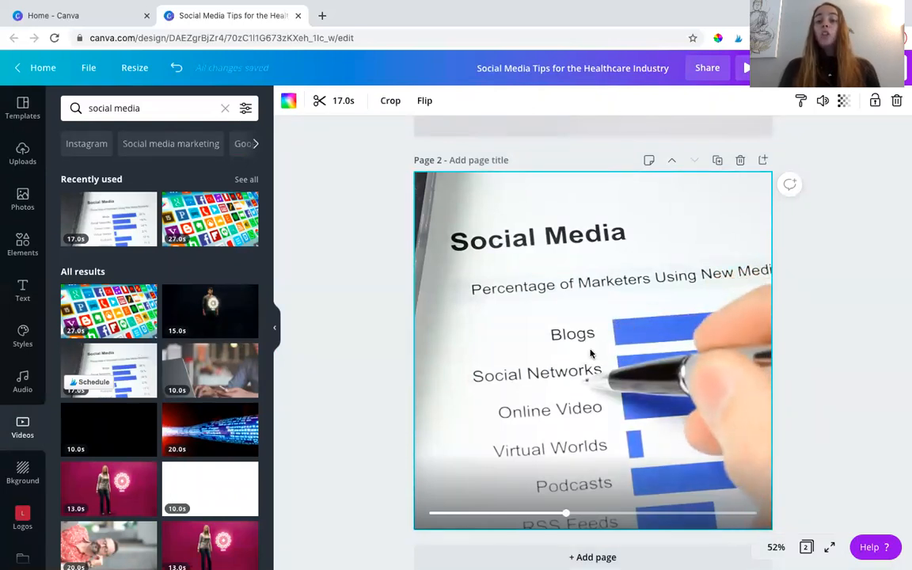
left_click(390, 103)
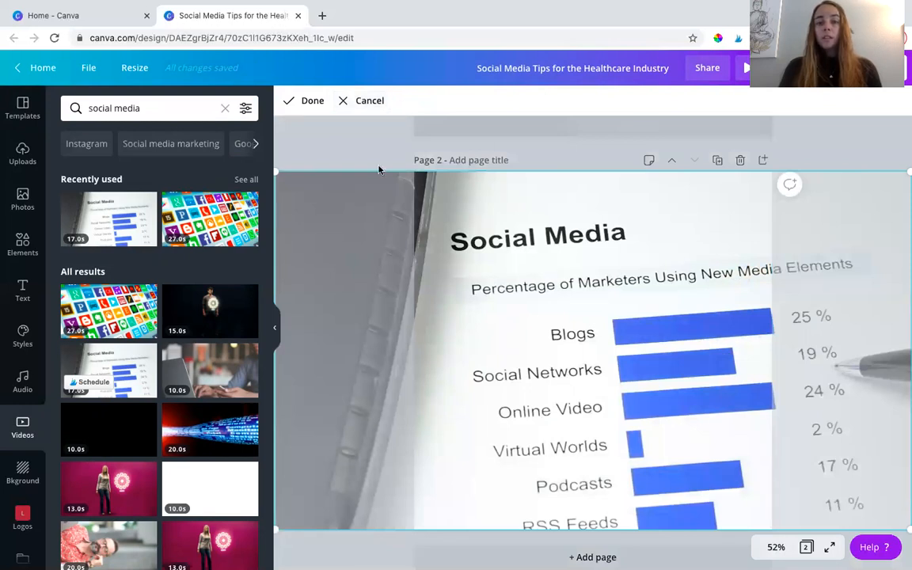
key("Return")
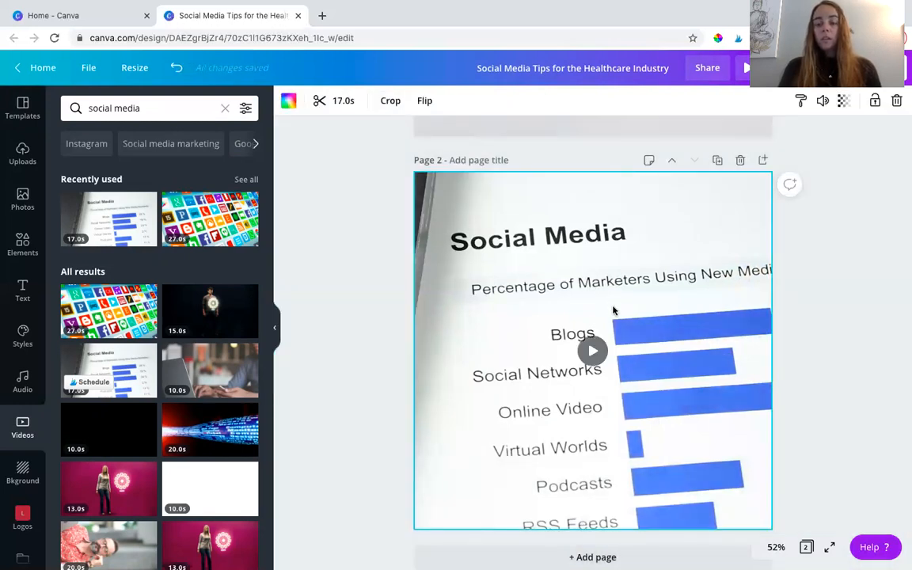
double_click(614, 310)
left_click_drag(631, 291, 621, 190)
key("Return")
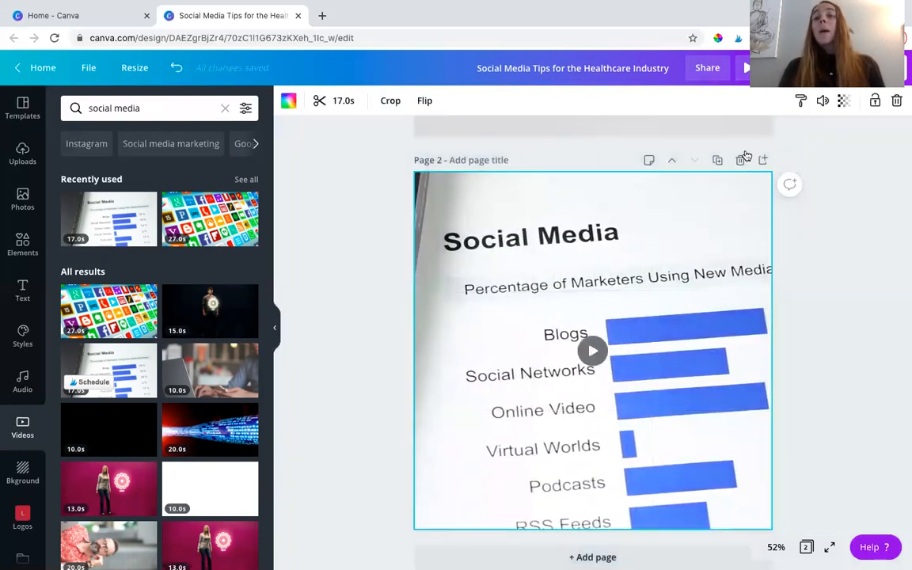
left_click(757, 68)
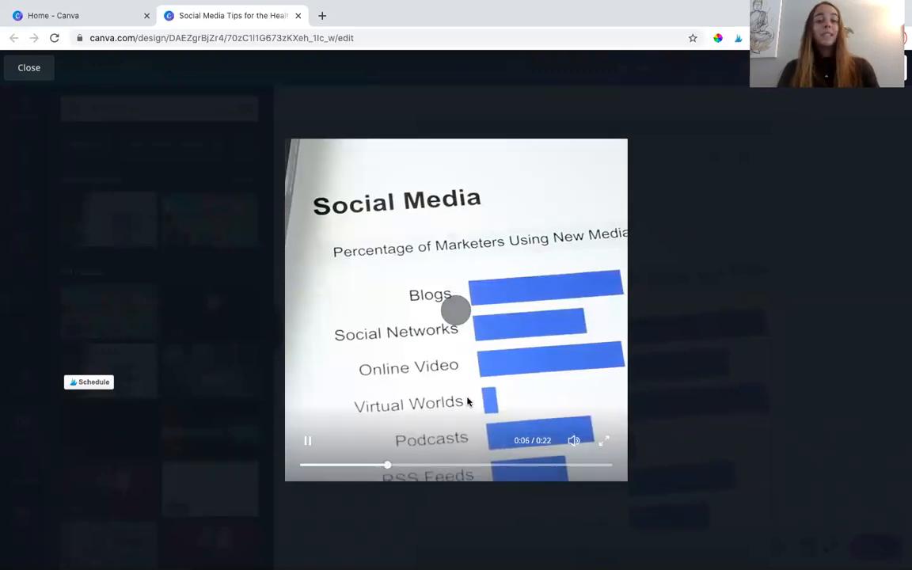
key("Escape")
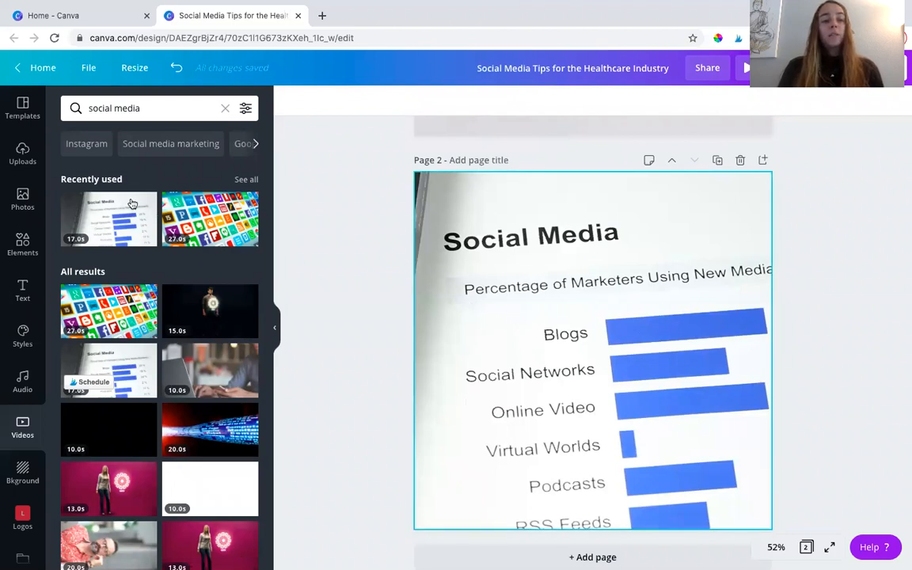
- Fill page 2 with the 27-second social media icons video in place of the bar chart video
scroll(138, 417, "down", 2)
scroll(138, 416, "up", 2)
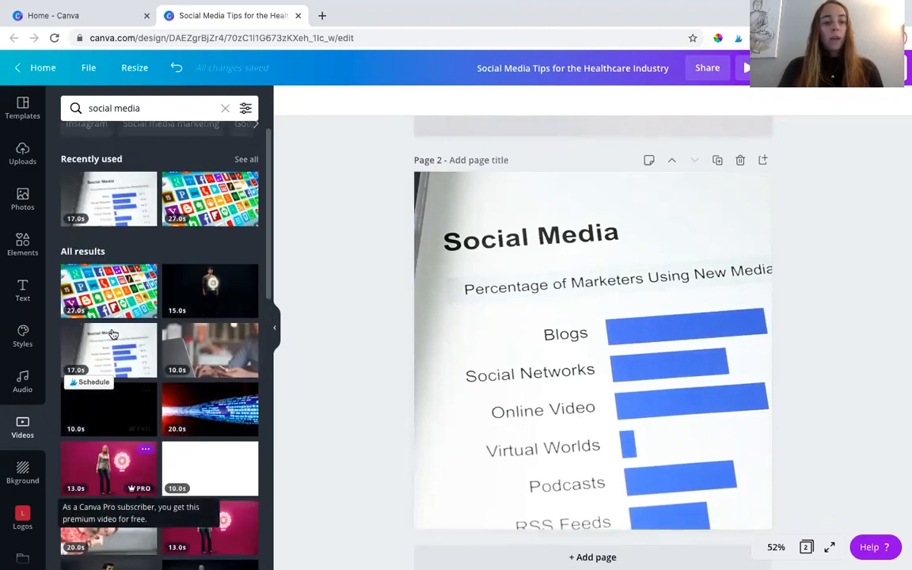
left_click_drag(118, 285, 412, 307)
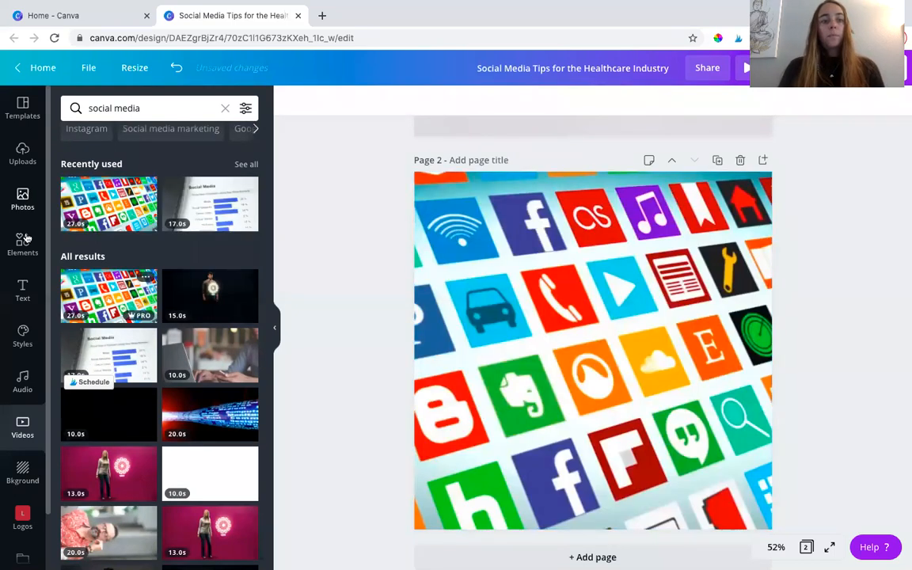
- Add a body text line to page 2 reading "Tip #1 - Choosing the right platform"
left_click(30, 292)
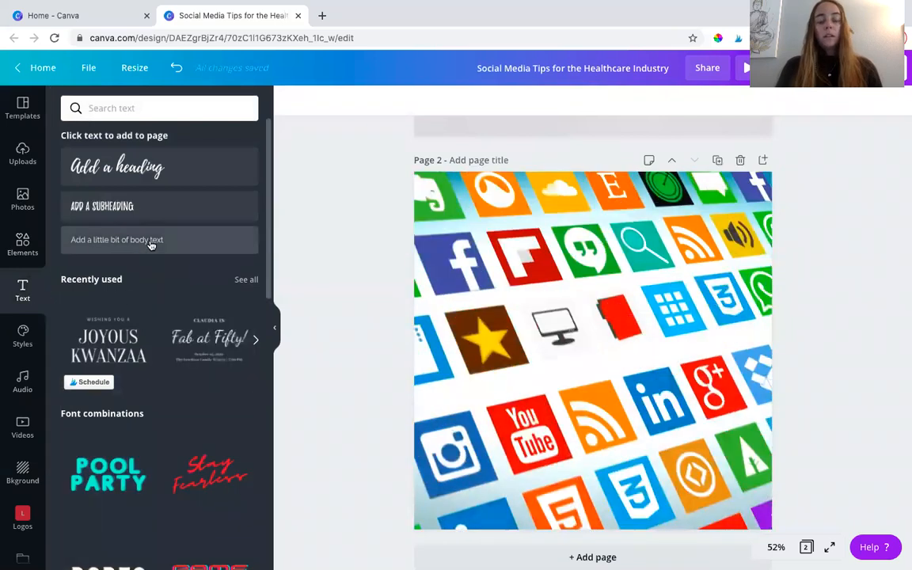
left_click(150, 244)
type("@")
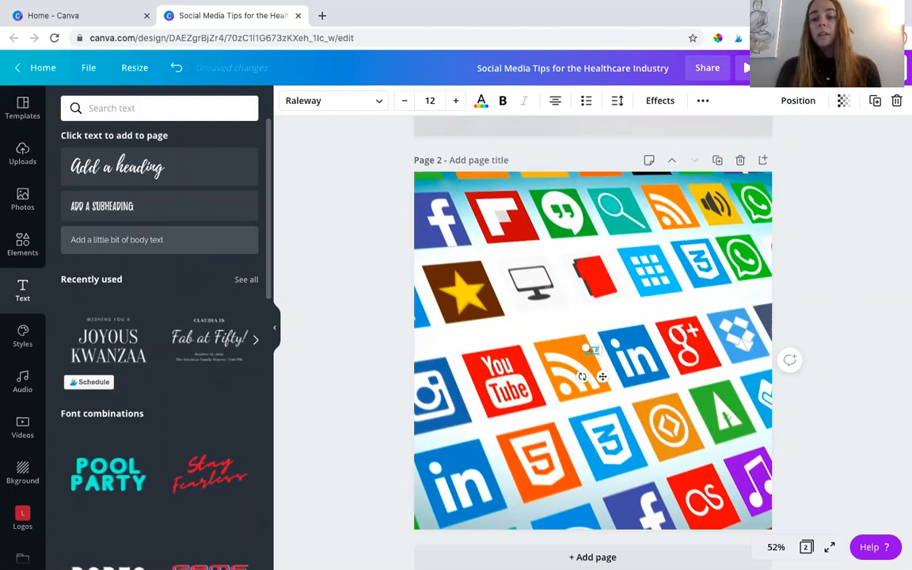
type("ip #1 - Choosing the right")
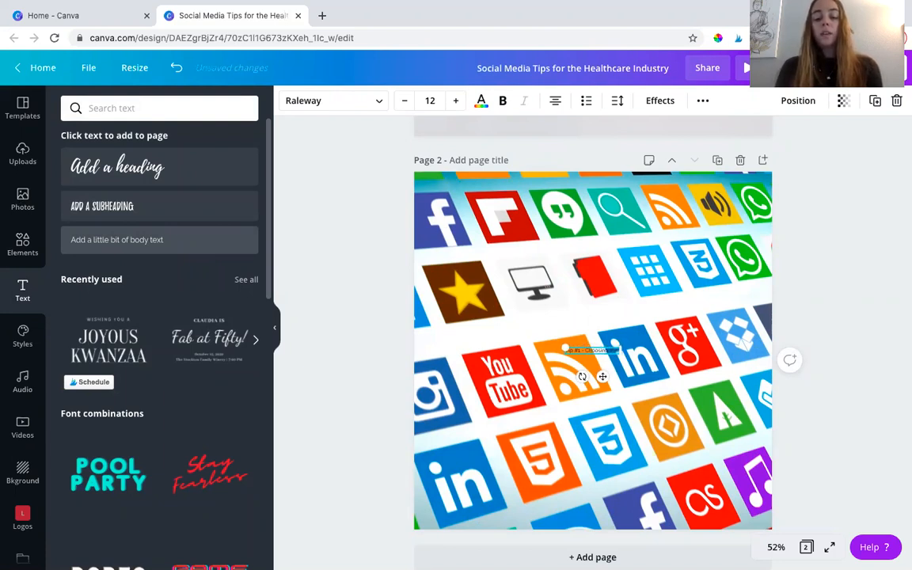
type(" platform")
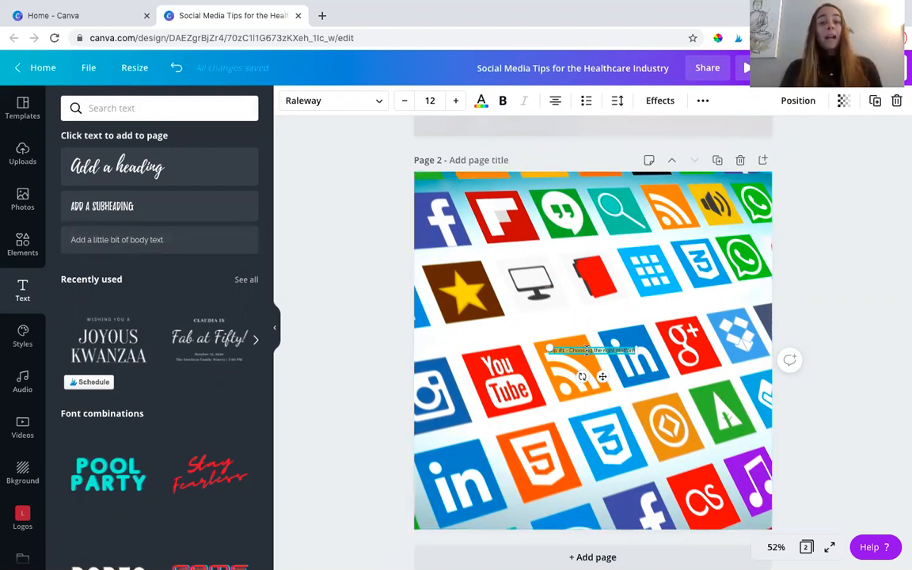
- Set the tip text's font size to 50 and make it bold
left_click(432, 101)
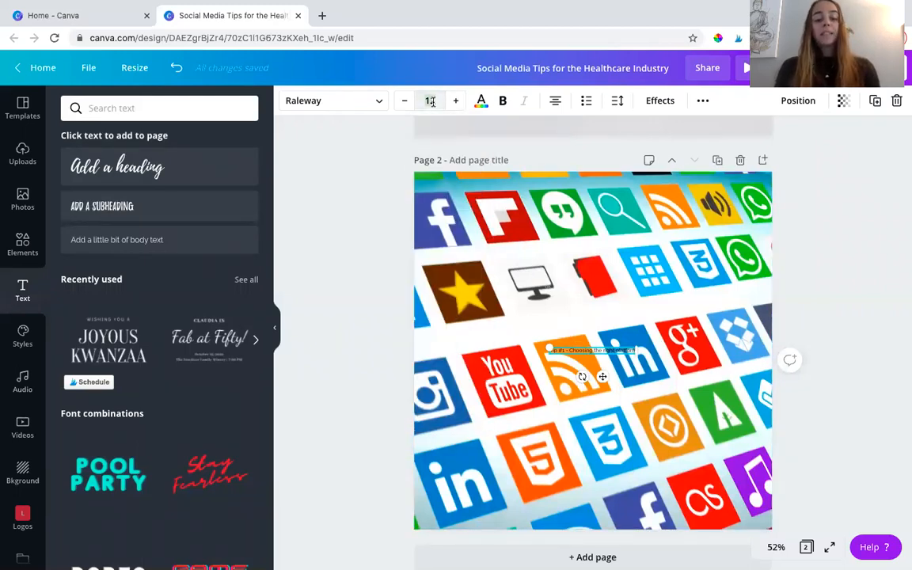
type("50")
key("Return")
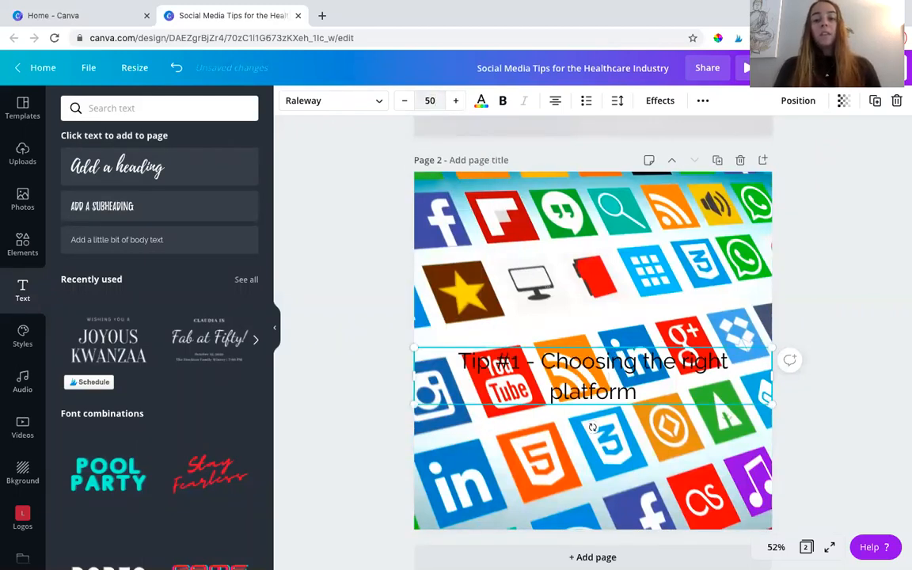
left_click(502, 100)
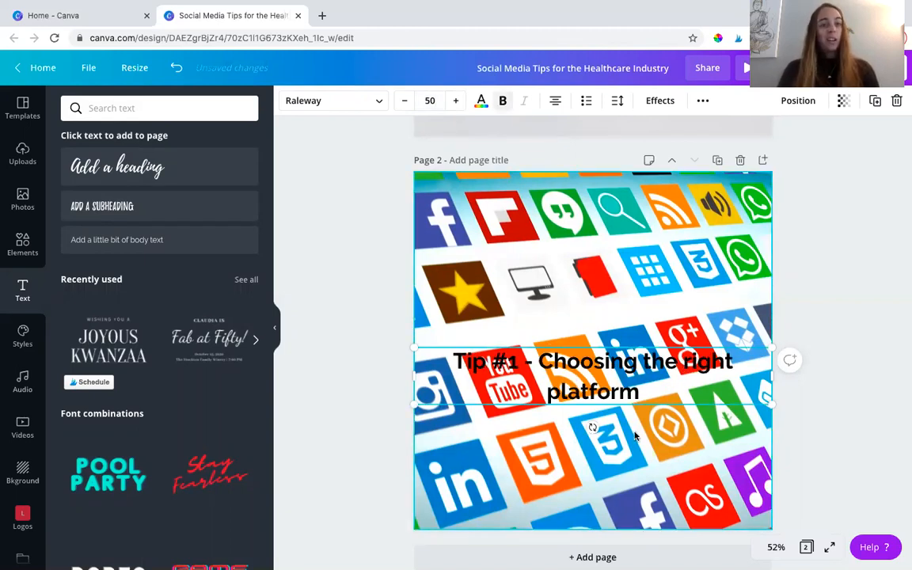
- Trim the icons video on page 2 to 3.1 seconds and set its transparency to 49
left_click(732, 241)
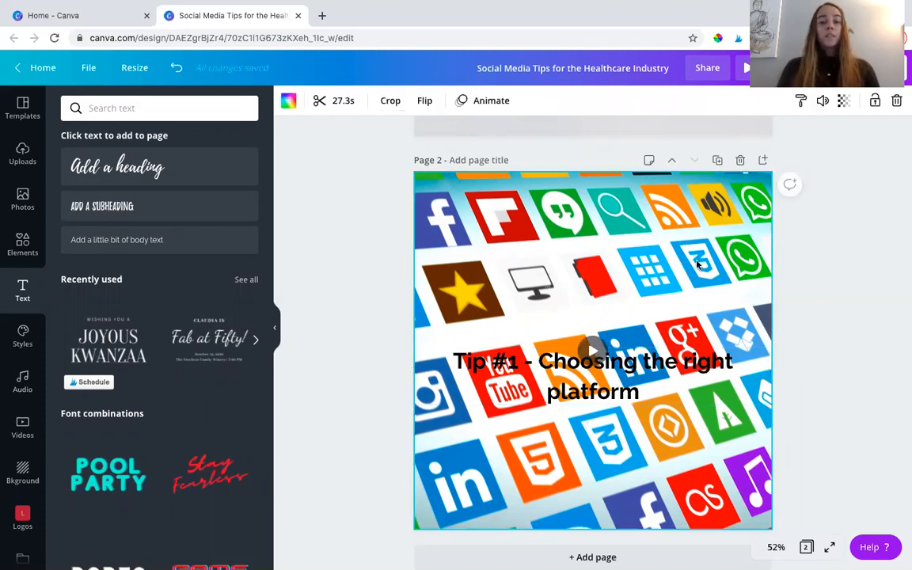
left_click(346, 102)
left_click_drag(861, 99, 408, 96)
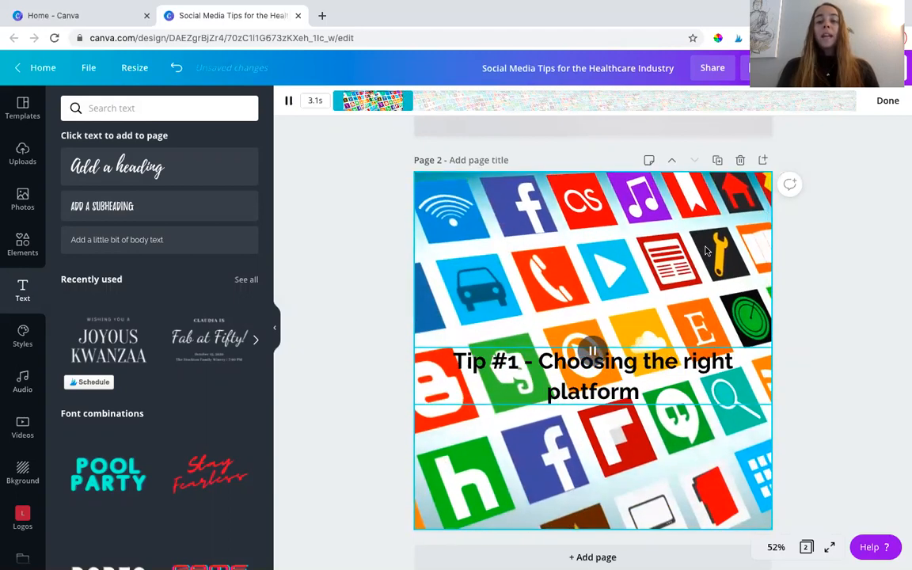
left_click(887, 102)
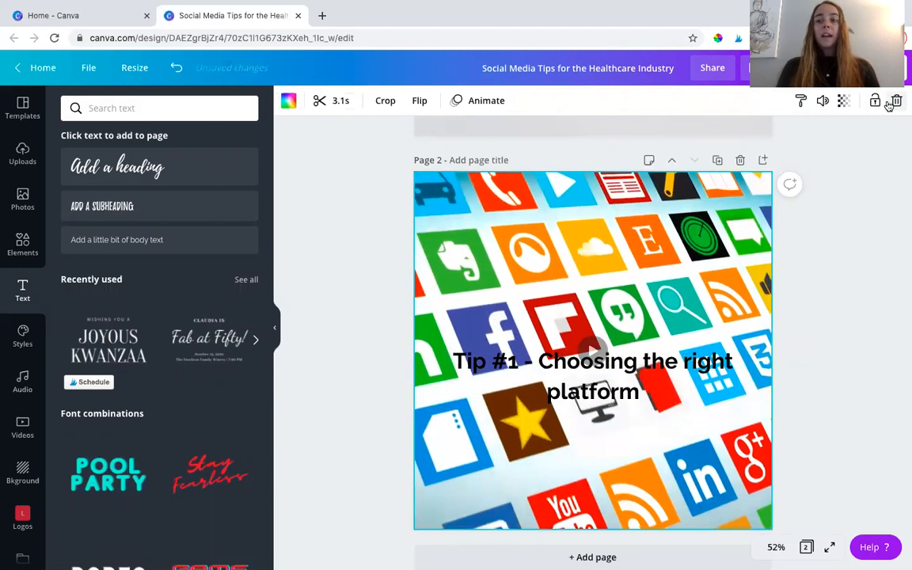
left_click(843, 100)
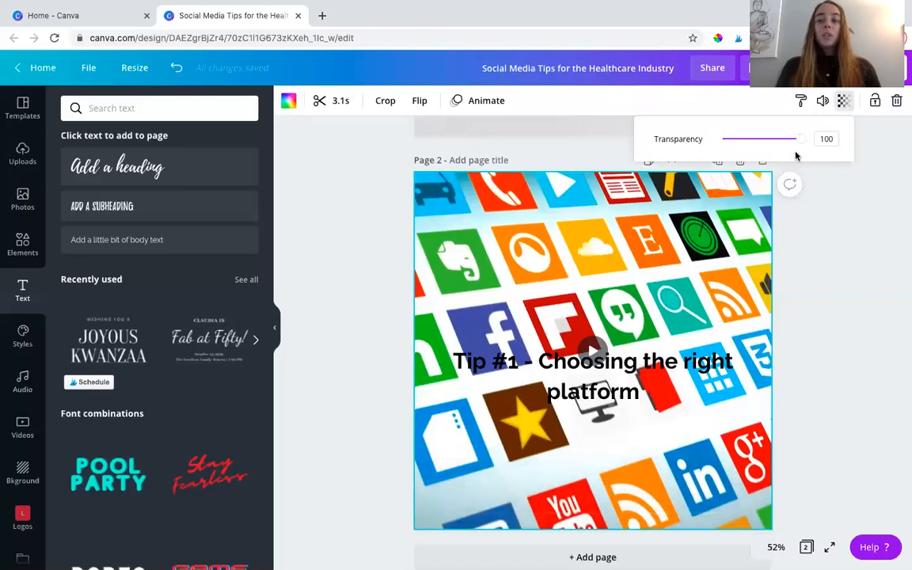
left_click_drag(801, 142, 762, 144)
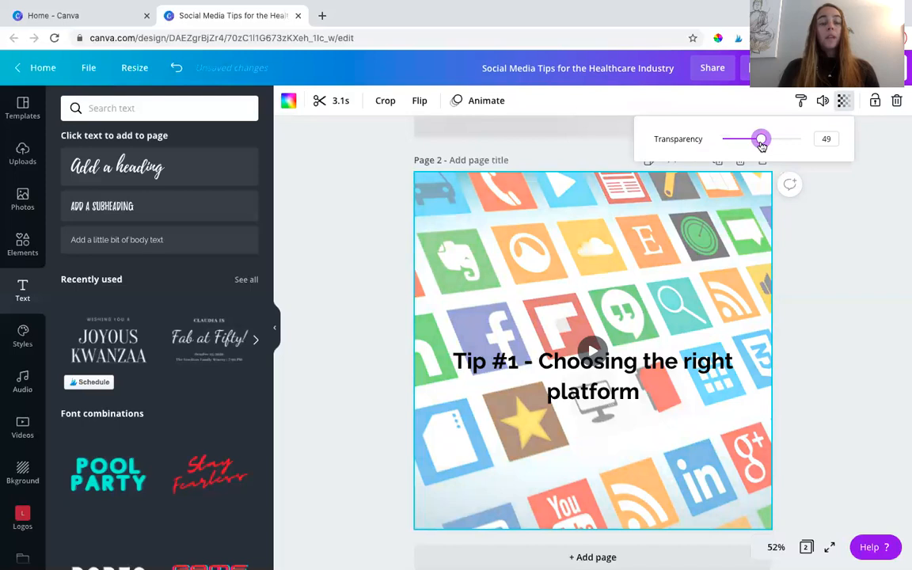
- Add a yellow square to page 2 and reshape it into a shallow banner across the full width near the page's upper edge
left_click(23, 245)
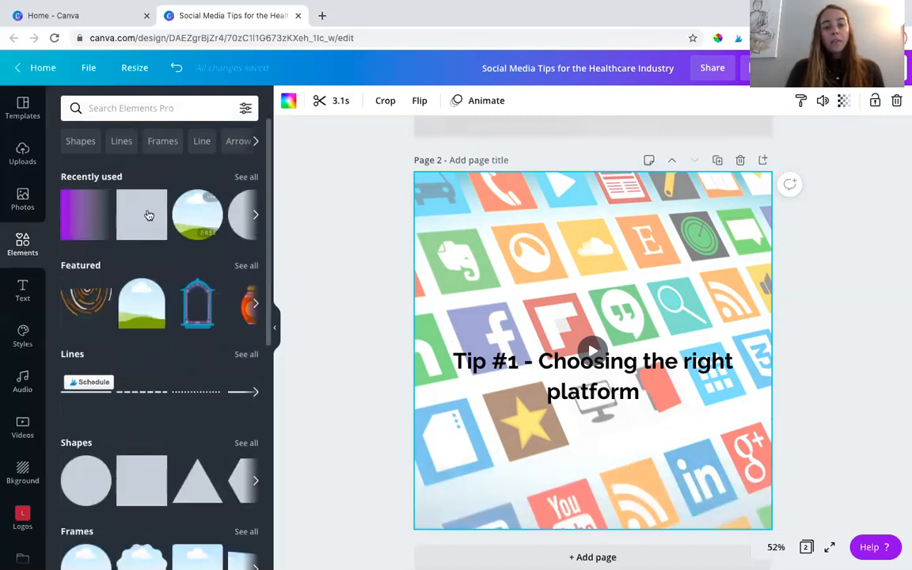
mouse_move(148, 214)
left_click_drag(602, 303, 606, 232)
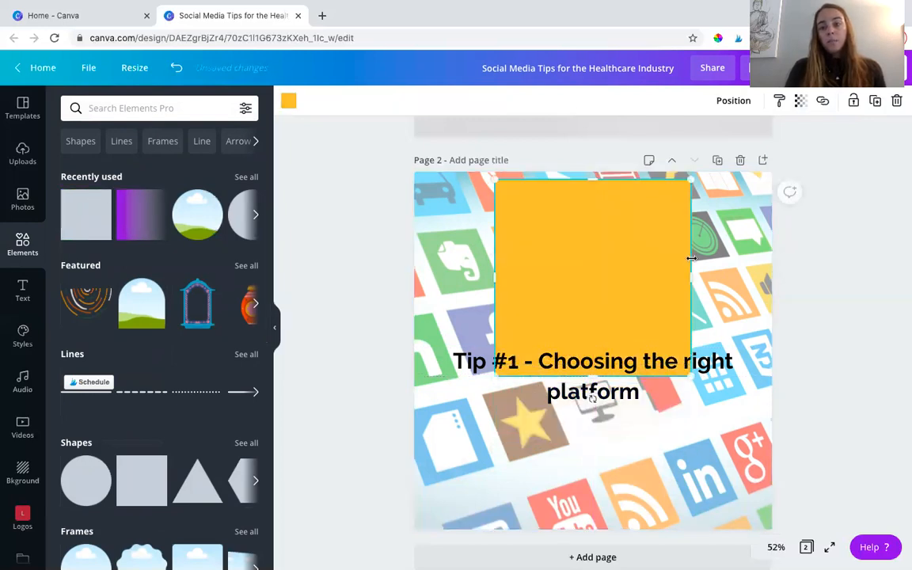
left_click_drag(776, 262, 791, 266)
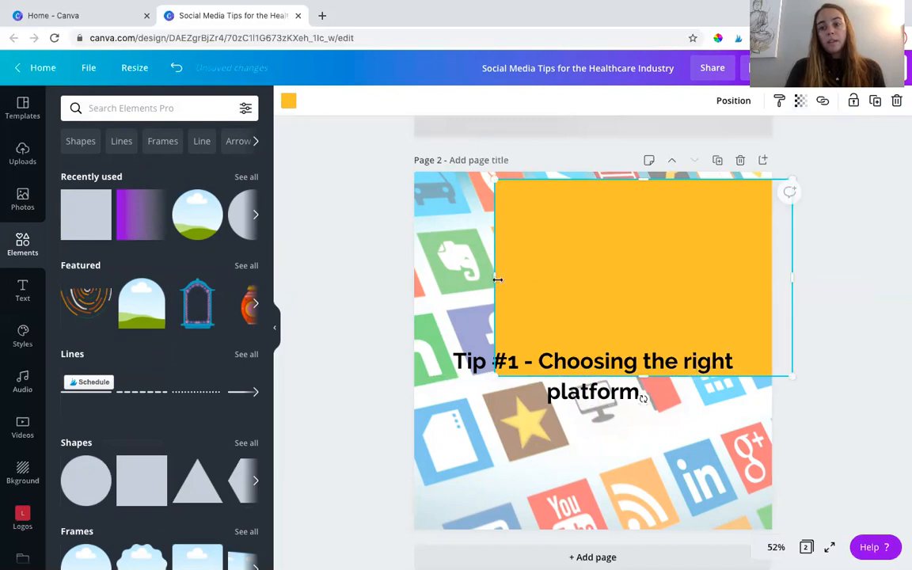
left_click_drag(434, 277, 395, 274)
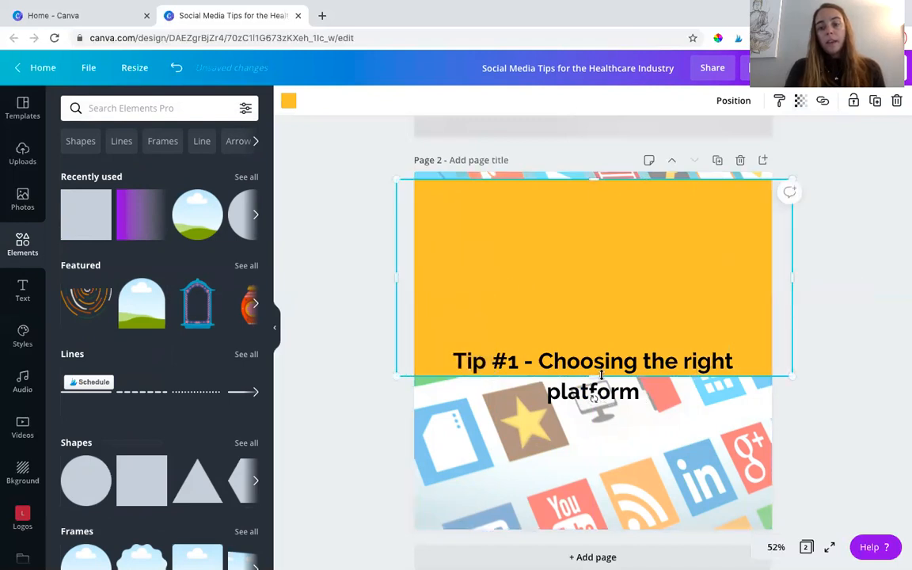
left_click_drag(598, 376, 598, 250)
- Make the yellow banner slightly see-through and the background icons video more opaque
left_click(800, 102)
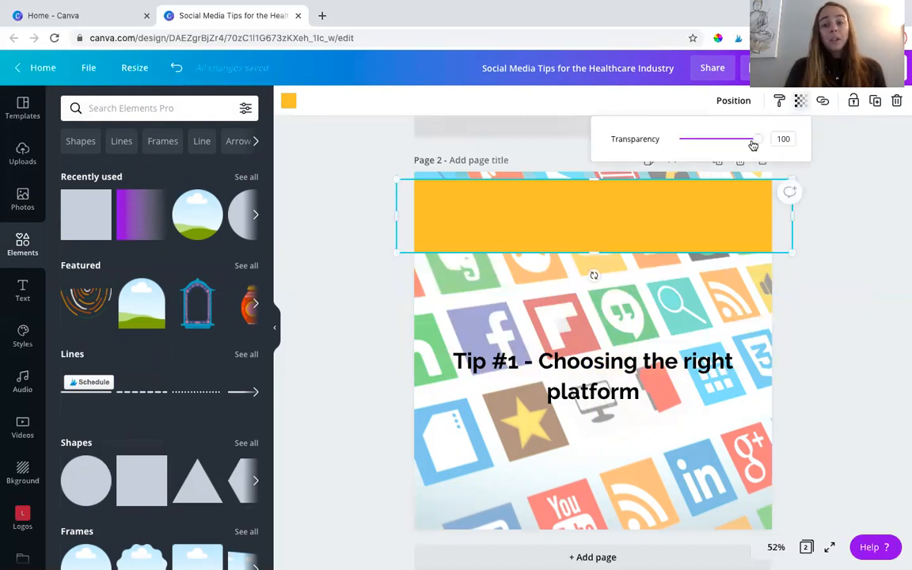
mouse_move(756, 141)
left_mouse_down()
mouse_move(739, 141)
mouse_move(748, 142)
left_mouse_up()
left_click(756, 322)
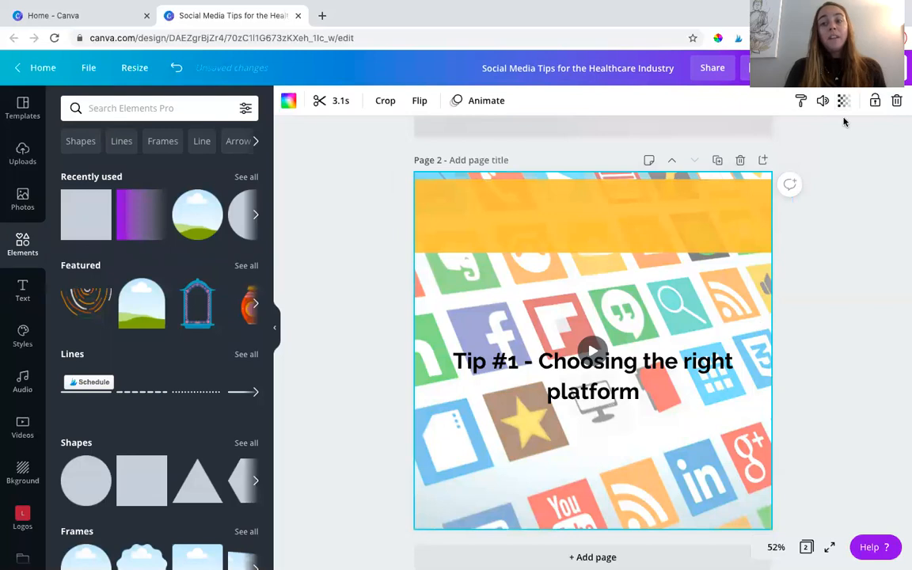
left_click(841, 106)
left_click_drag(764, 141, 789, 140)
- Move the tip text onto the yellow banner and deselect it
left_click_drag(626, 305, 625, 229)
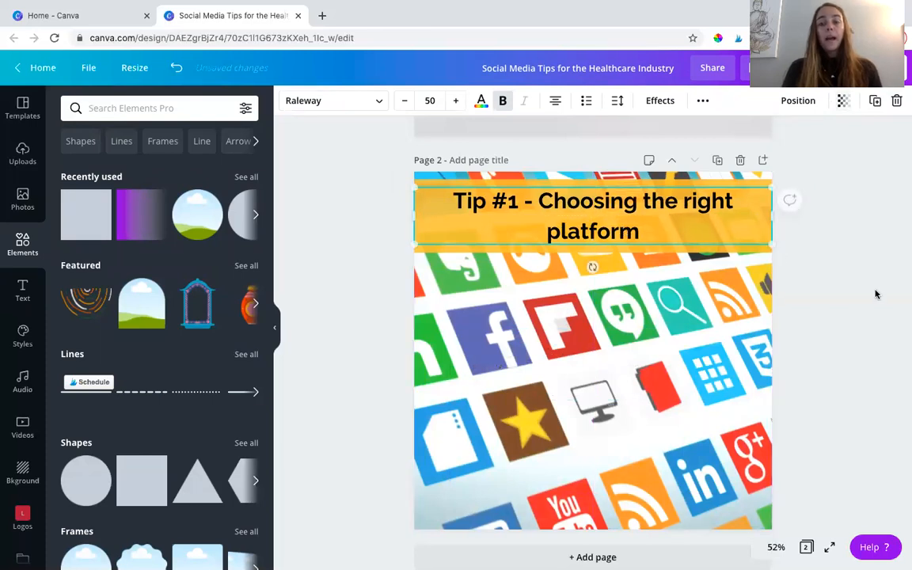
left_click(883, 303)
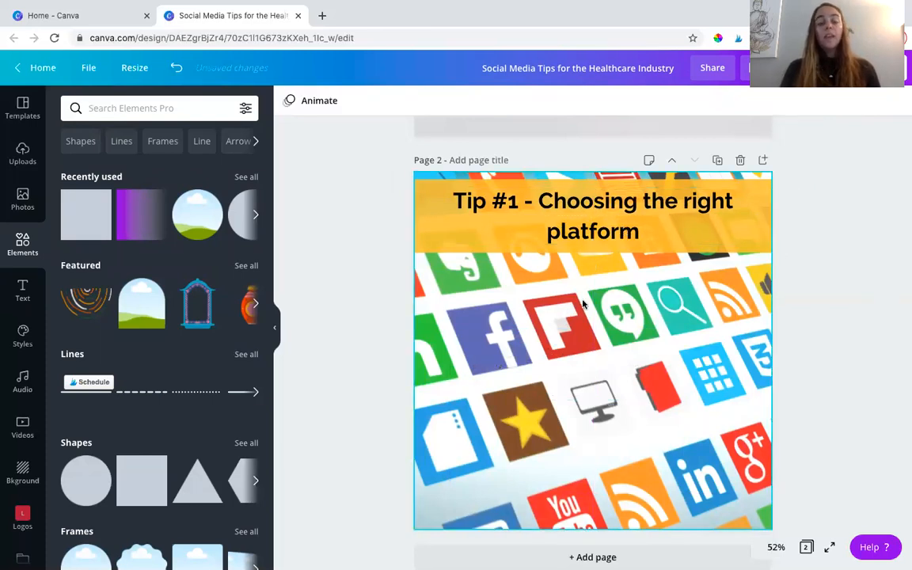
- Set page 1's display timing to 3.0 seconds
scroll(584, 303, "up", 5)
left_click(707, 190)
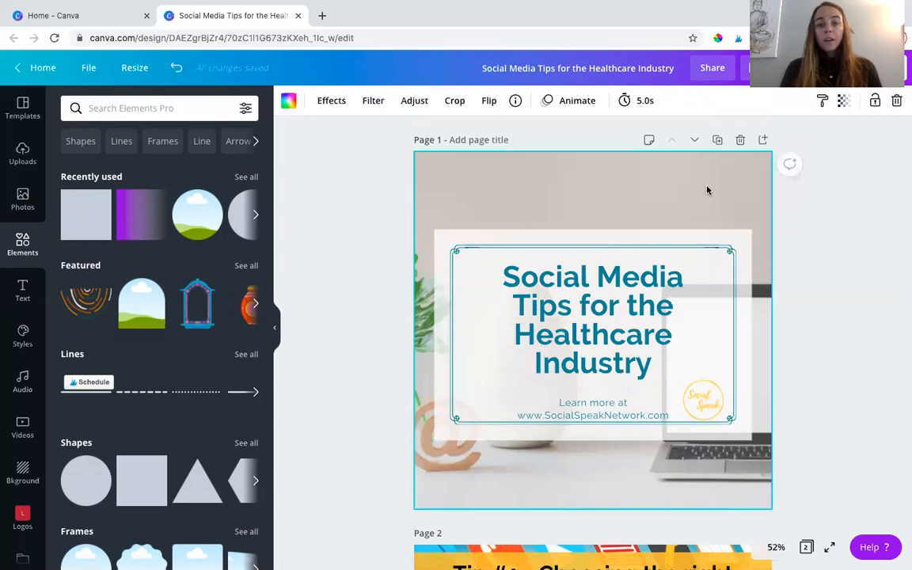
left_click(646, 102)
left_click(780, 140)
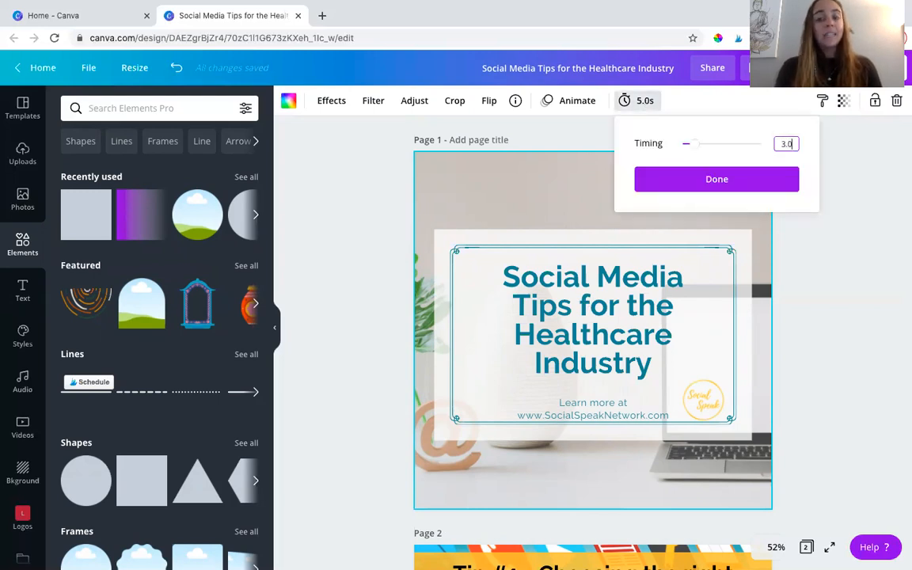
left_click(769, 185)
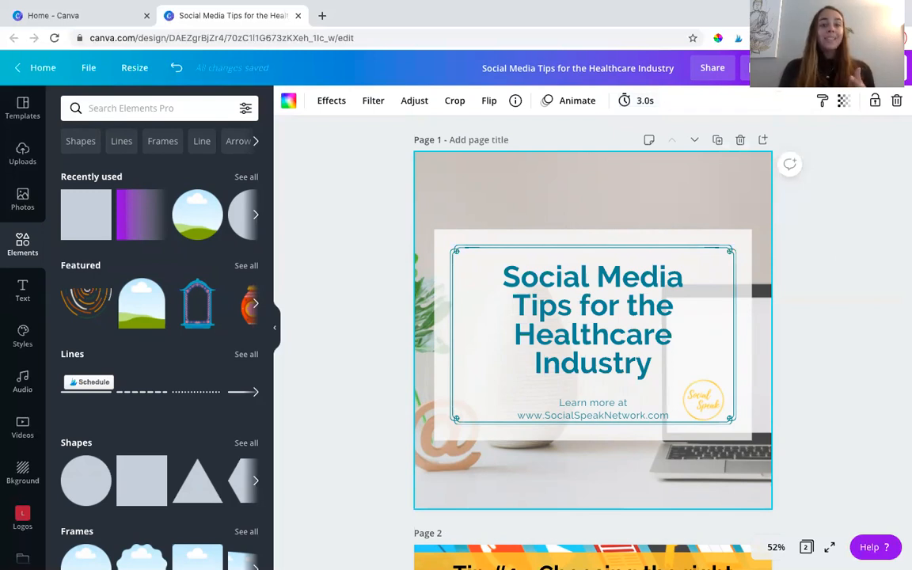
left_click(835, 288)
- Add a blank third page after the Tip #1 page
scroll(837, 287, "down", 3)
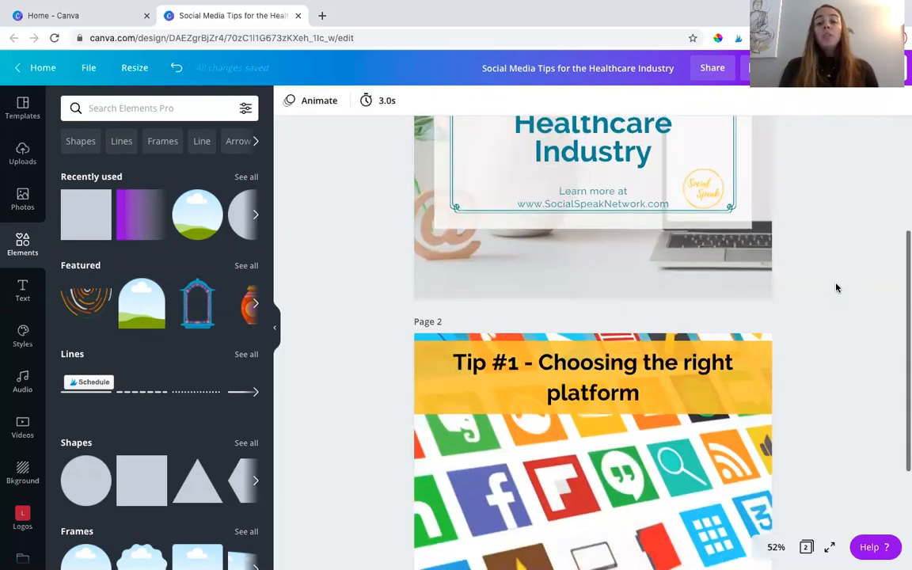
scroll(836, 288, "down", 3)
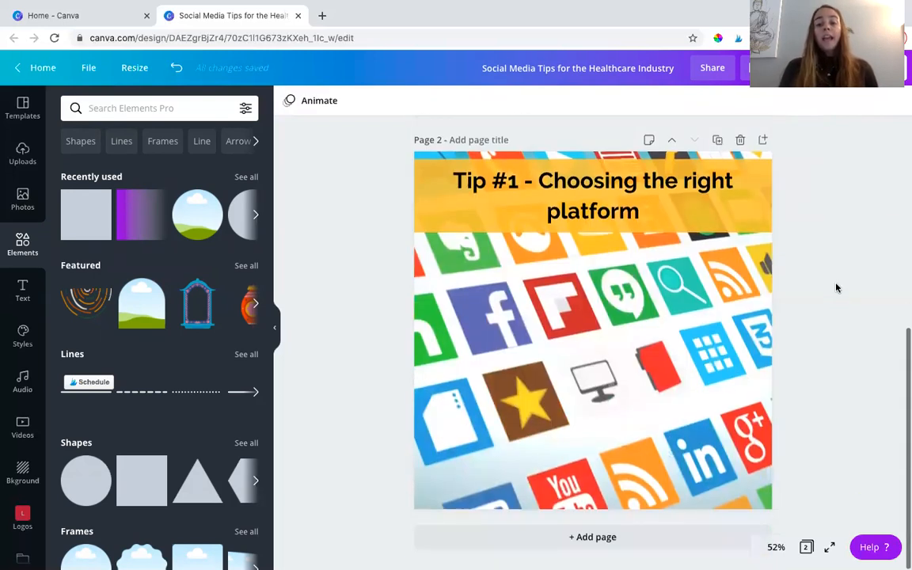
left_click(602, 539)
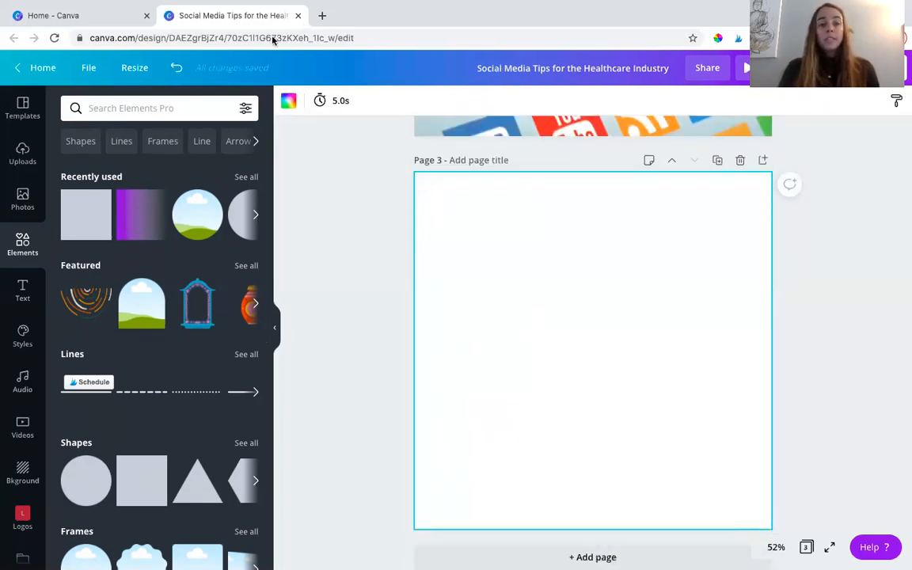
- Search the elements library for "digital marketing"
left_click(133, 109)
type("d")
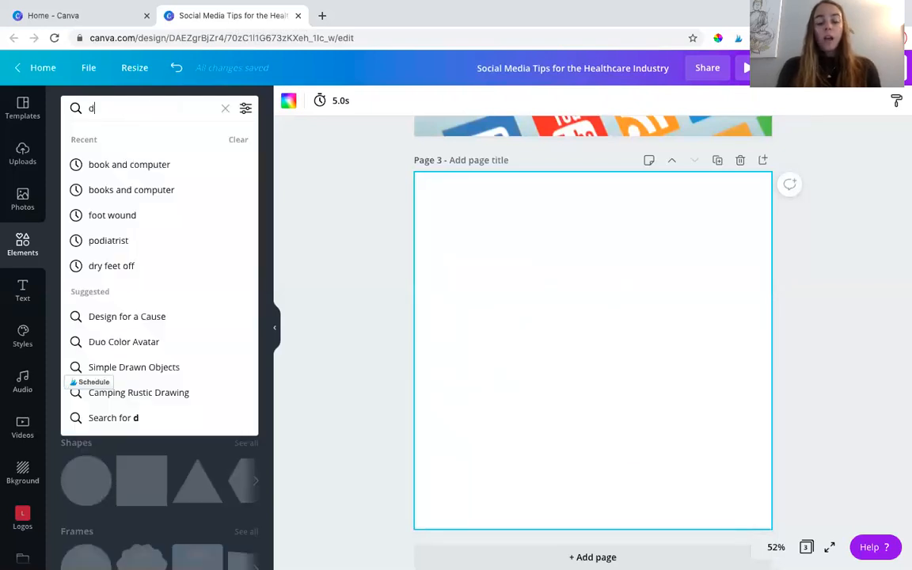
type("igital market")
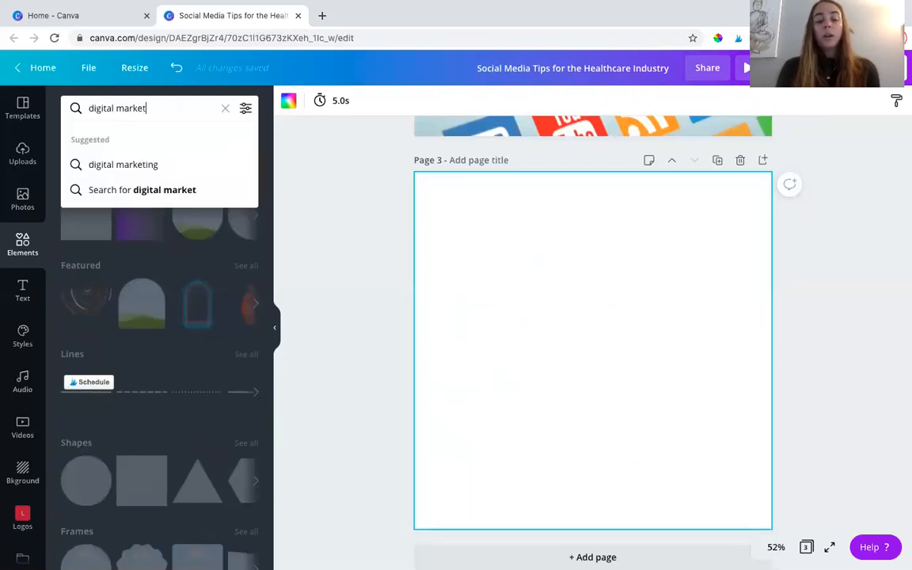
type("ing")
key("Return")
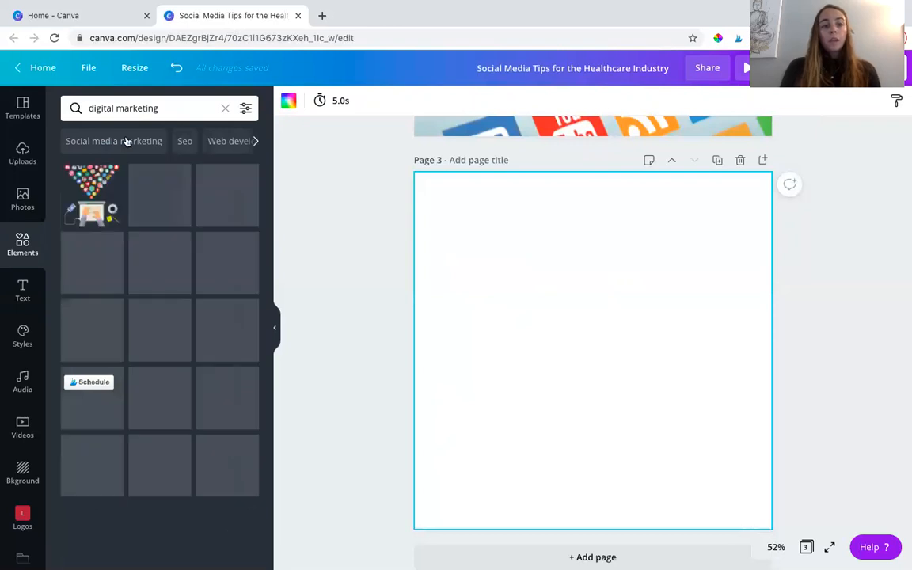
- Search the photo library for "digital marketing" and fill page 3 with the photo of a laptop and phone showing charts
left_click(25, 168)
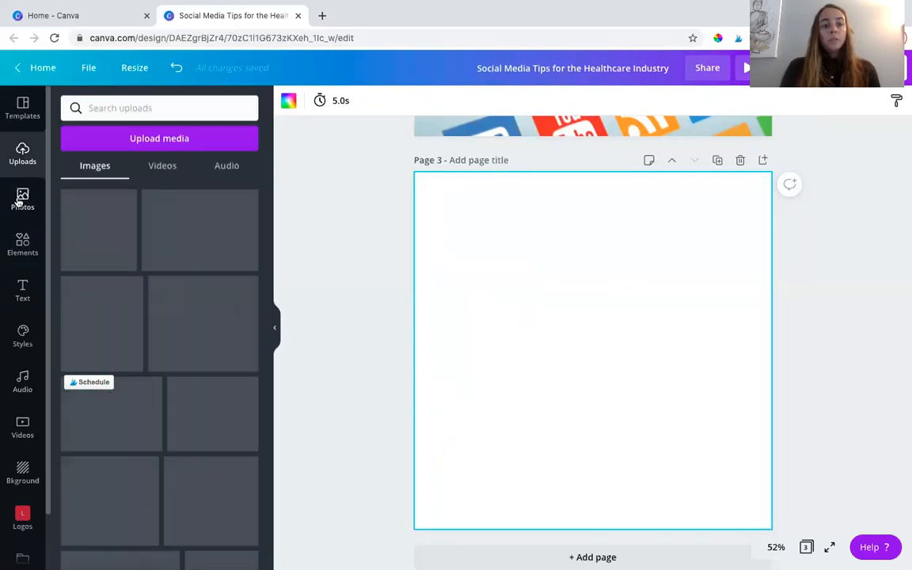
left_click(19, 202)
left_click(143, 110)
type("digital")
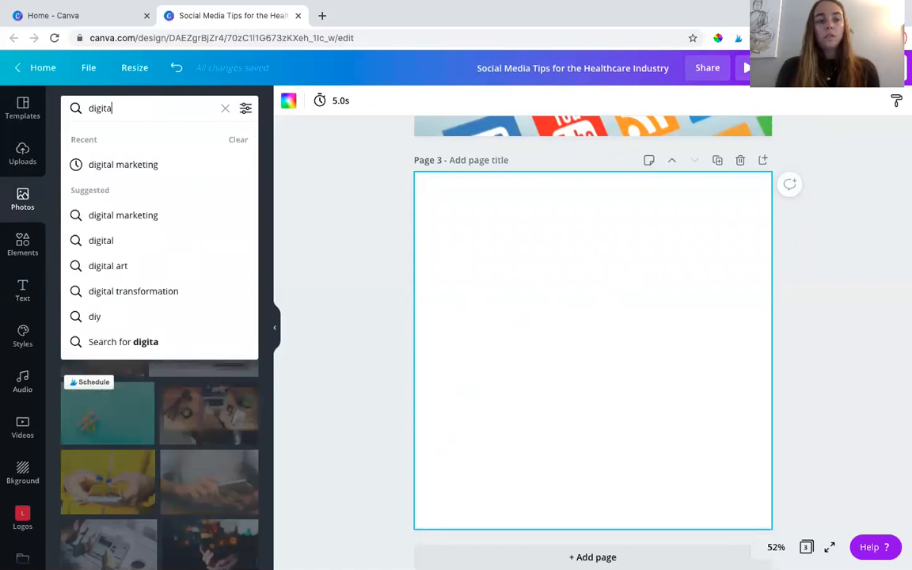
left_click(132, 165)
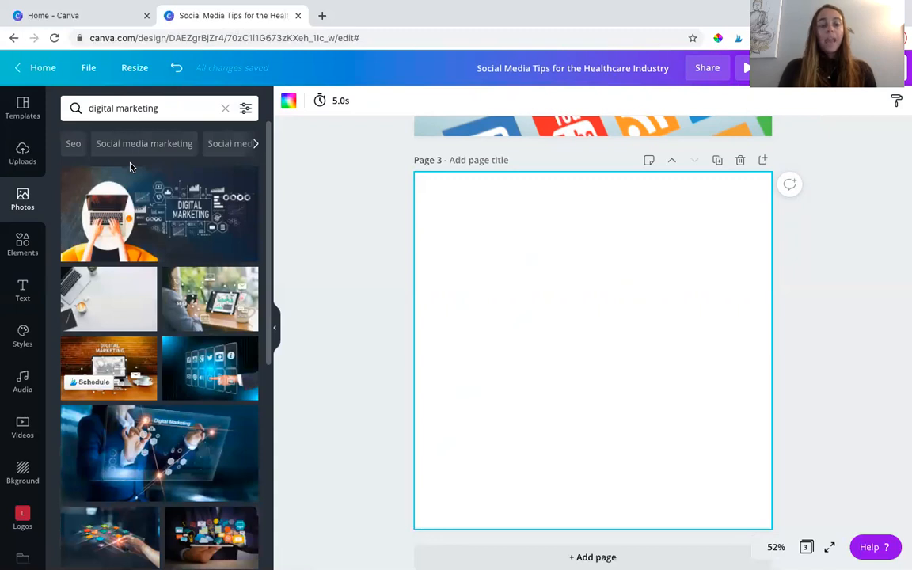
scroll(126, 298, "down", 3)
scroll(127, 298, "down", 3)
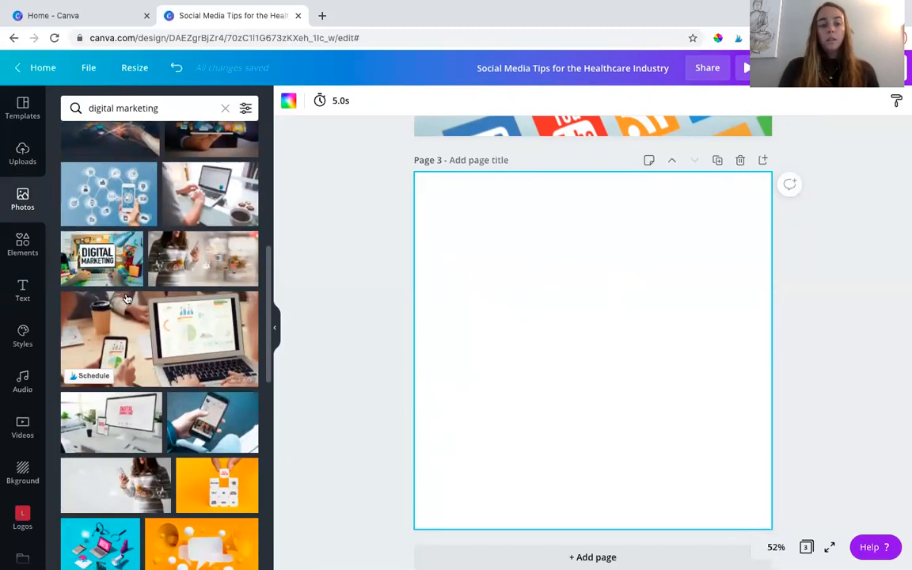
scroll(126, 298, "down", 1)
left_click_drag(105, 283, 421, 310)
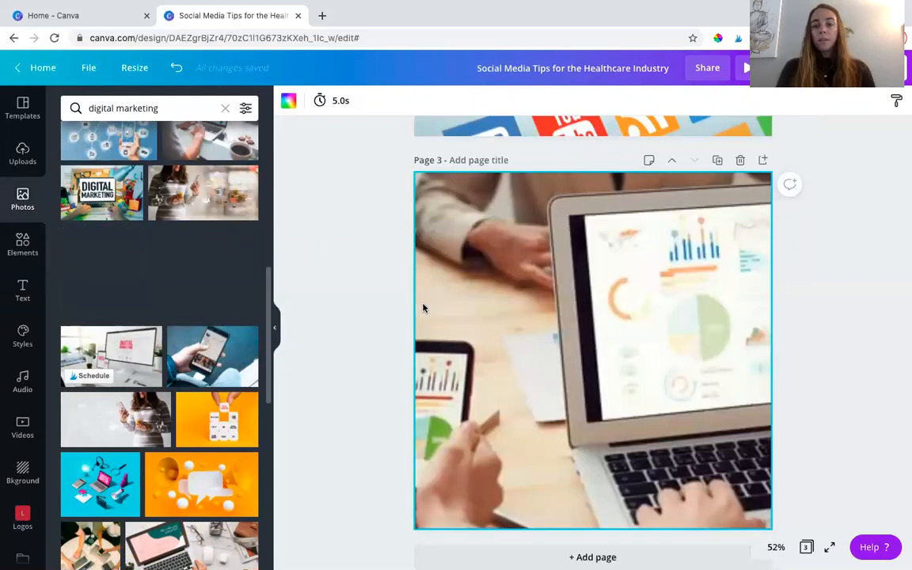
- Shift page 3's background photo within its crop to show the coffee cup and whole phone, and deselect it
double_click(546, 296)
left_click_drag(545, 296, 598, 296)
double_click(599, 296)
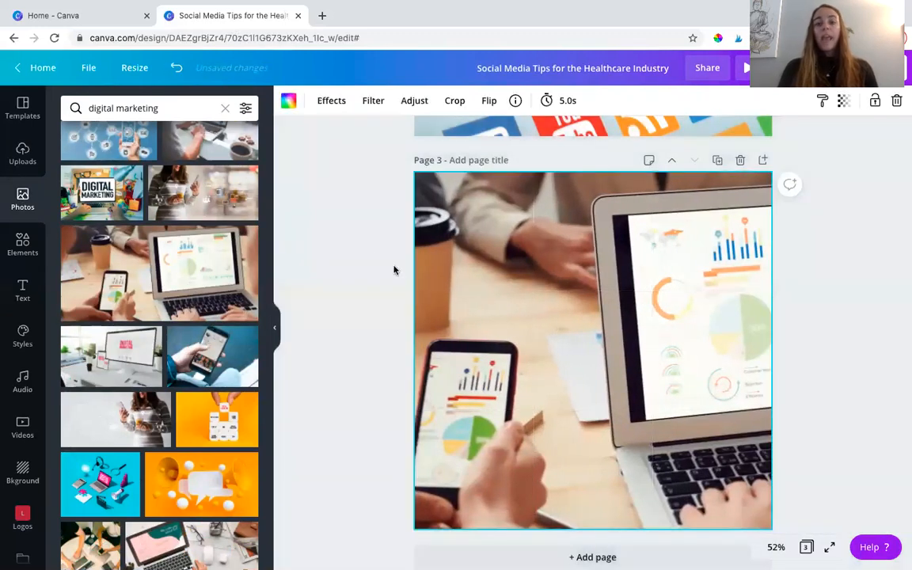
left_click(368, 257)
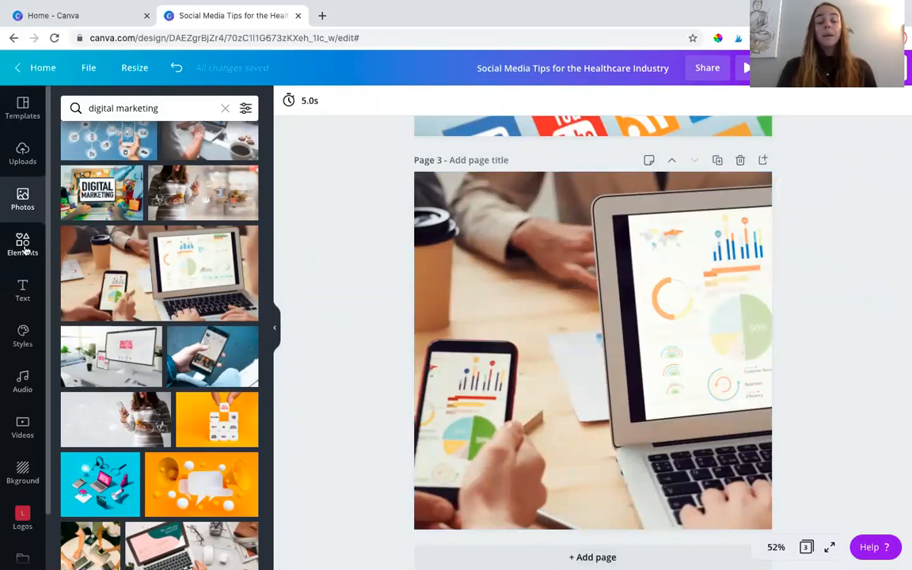
- Copy the see-through yellow banner from page 2 onto page 3
scroll(373, 267, "up", 5)
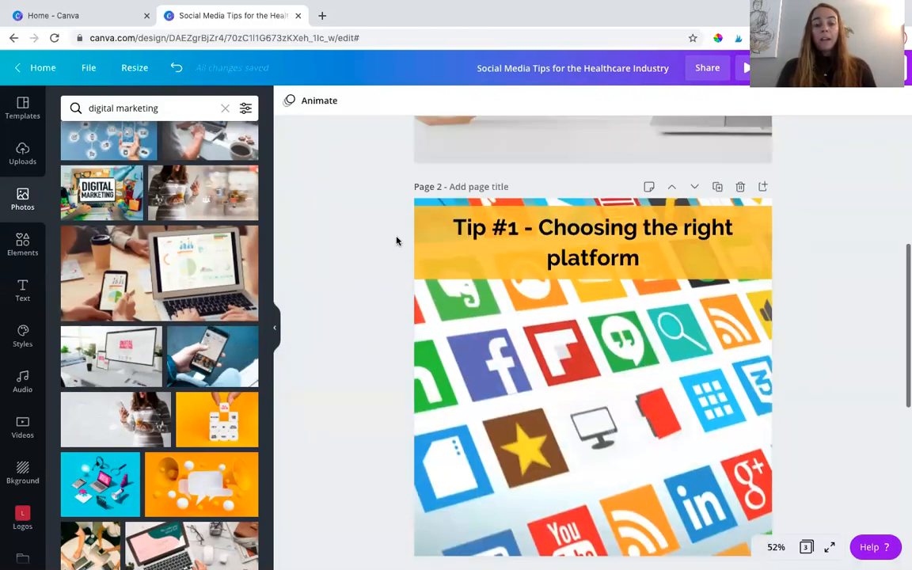
left_click(424, 212)
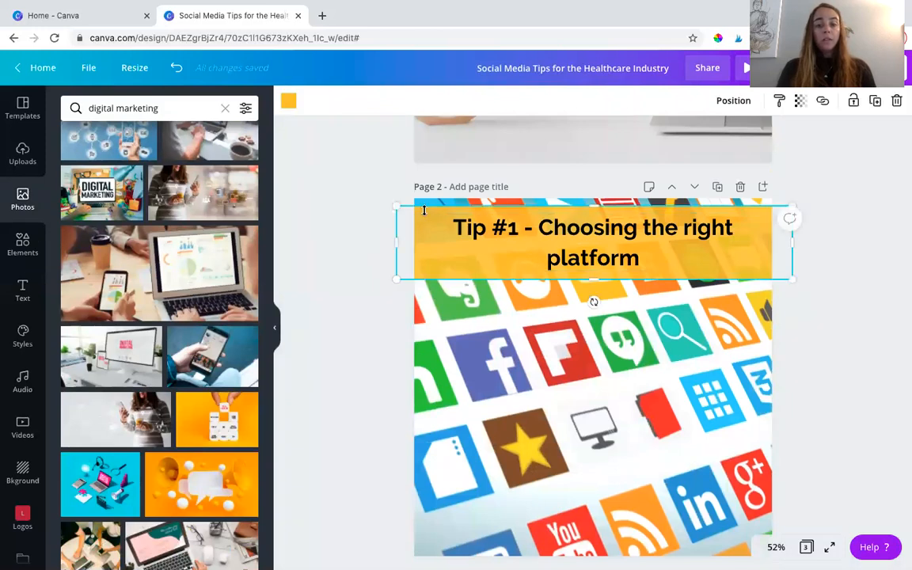
scroll(427, 277, "down", 5)
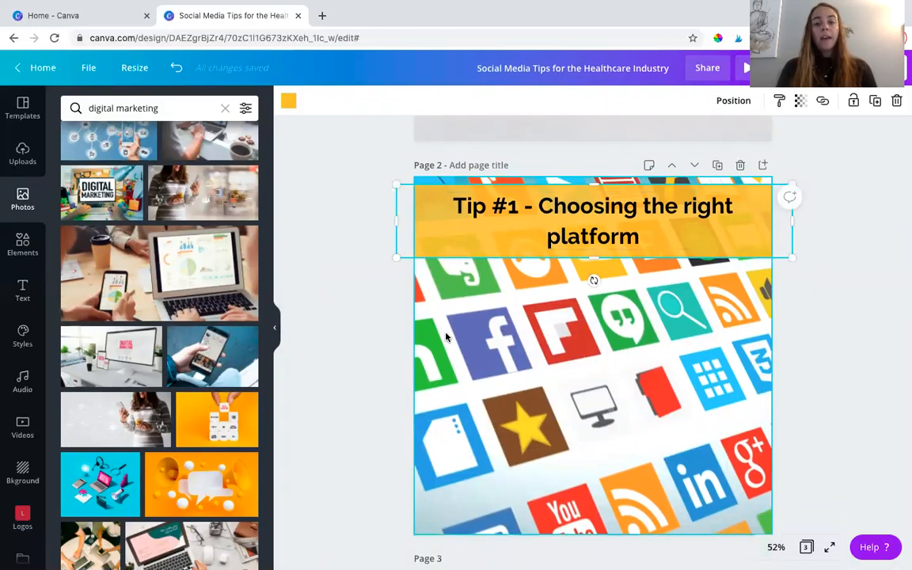
left_click(448, 358)
key("ctrl+v")
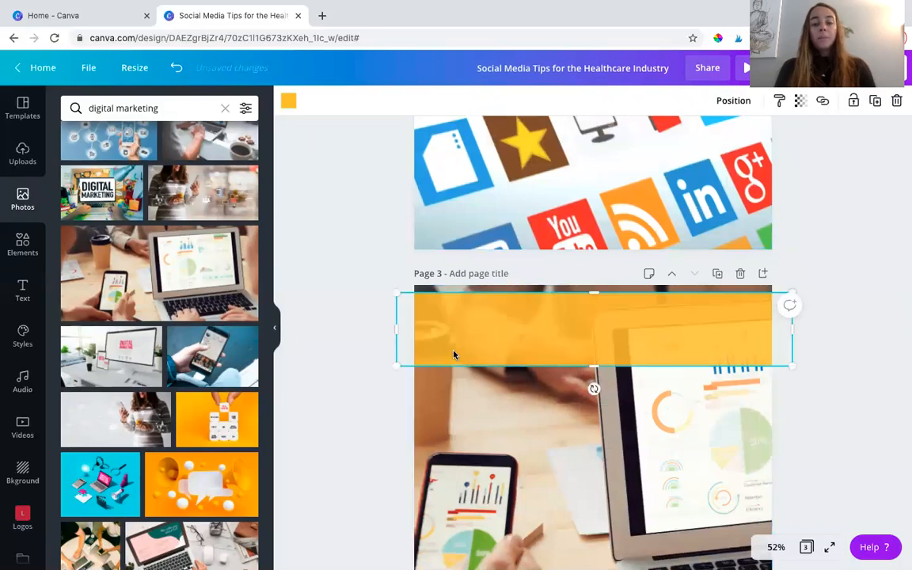
- Copy the "Tip #1 - Choosing the right platform" text from page 2 onto page 3's yellow banner
scroll(467, 342, "up", 5)
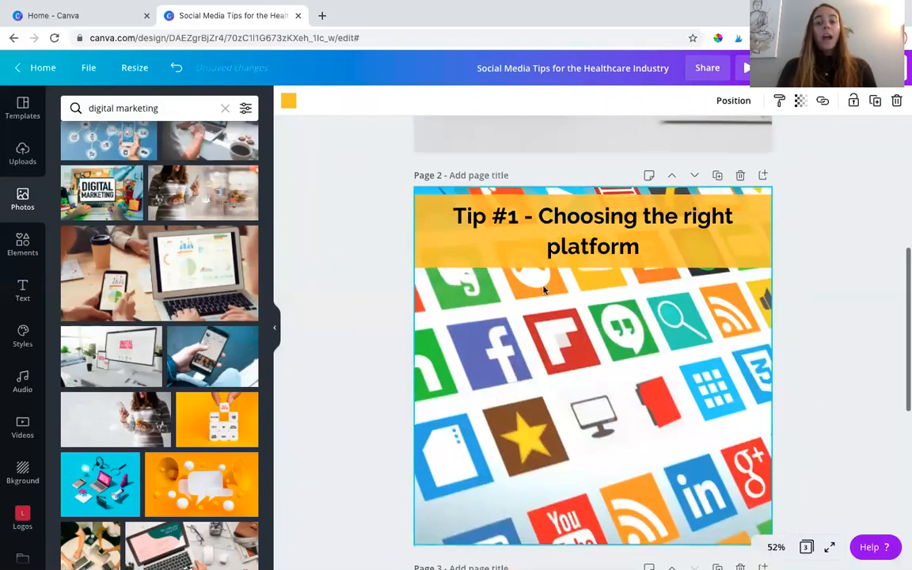
left_click(570, 250)
scroll(570, 250, "down", 5)
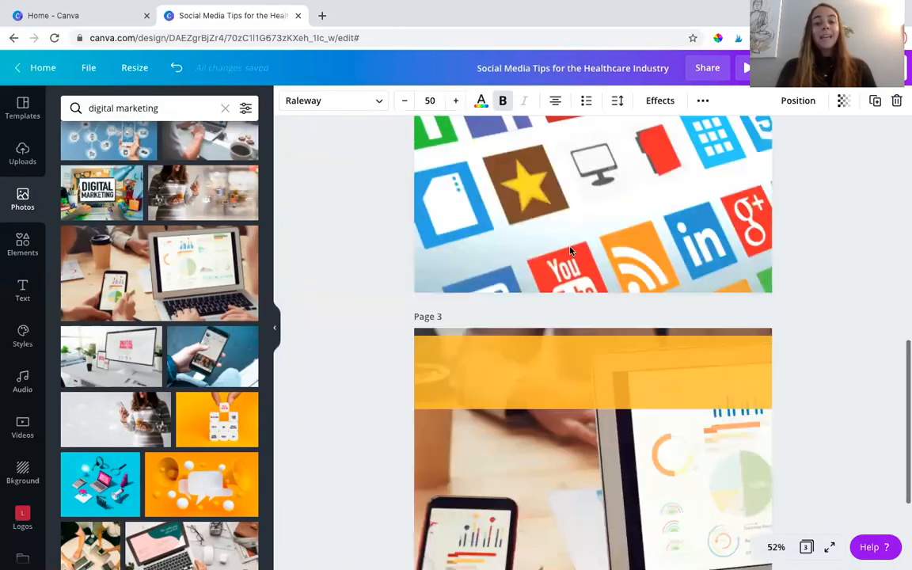
left_click(564, 277)
key("ctrl+v")
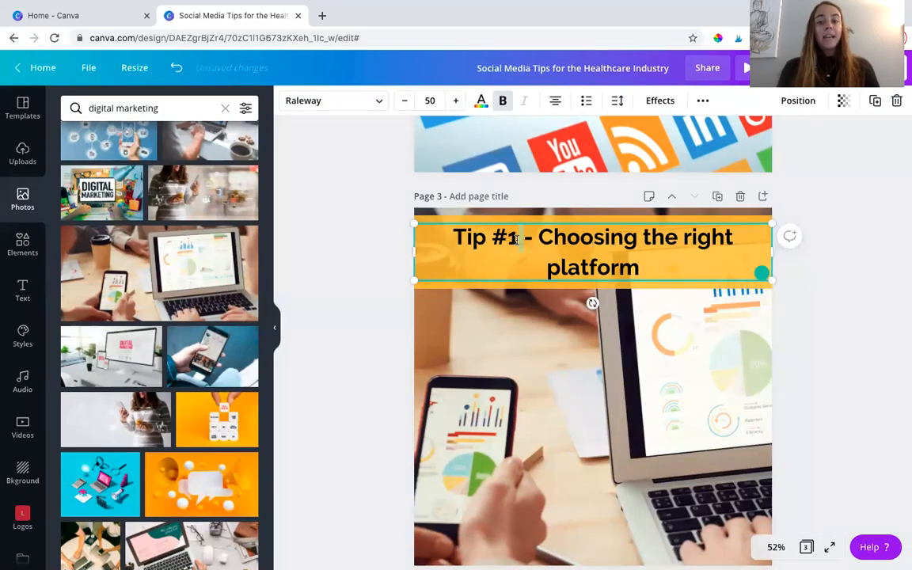
- Change page 3's banner text to "Tip #2 - Checking your analytics" and deselect it
key("BackSpace")
key("BackSpace")
type("2")
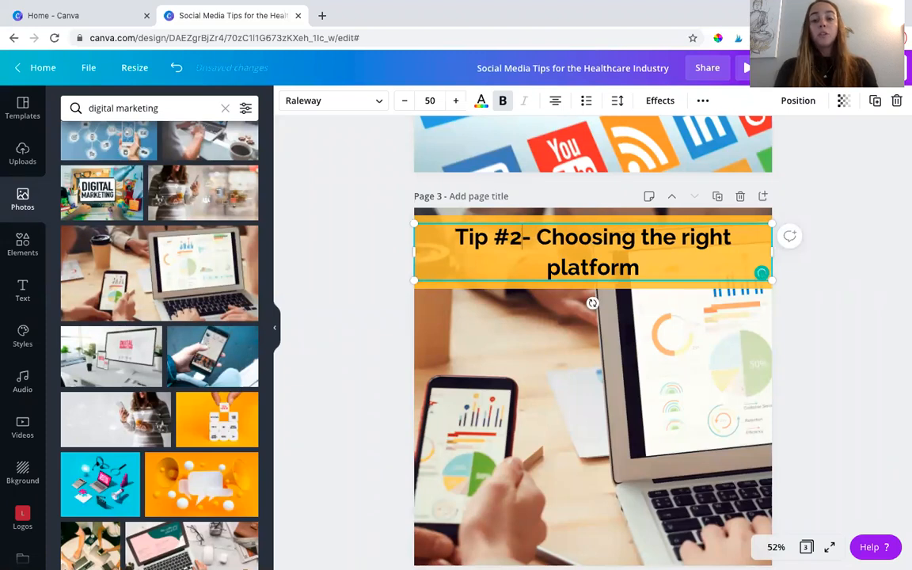
left_click(545, 239, "shift")
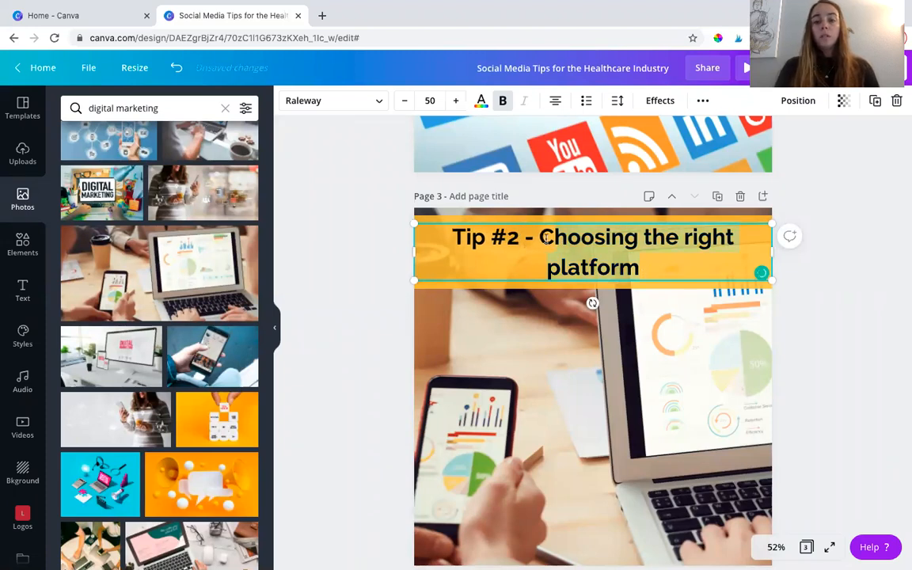
key("ctrl+x")
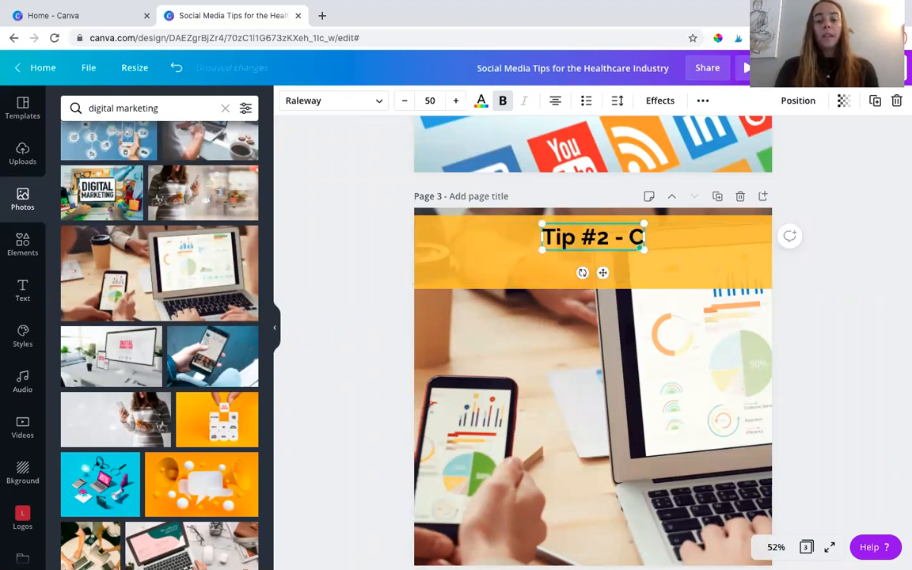
type("hec")
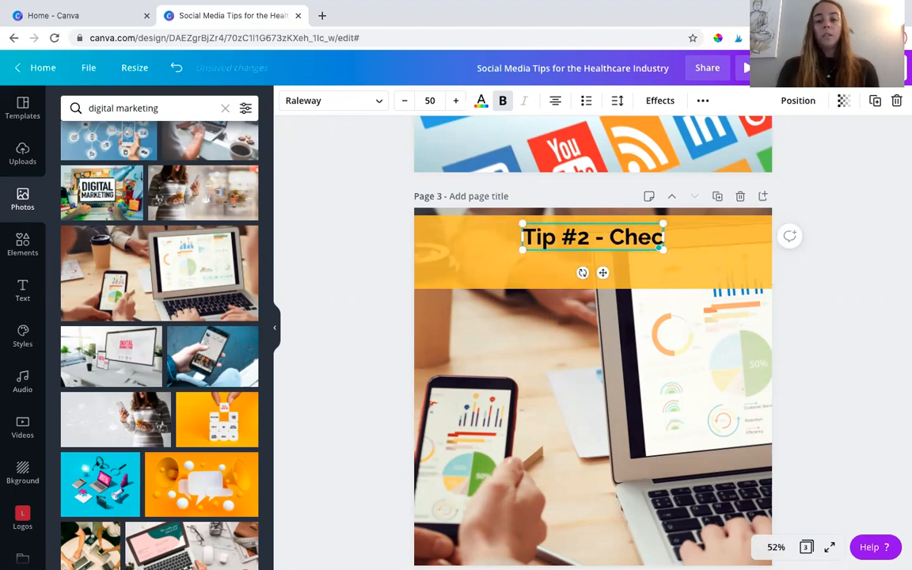
type("king you")
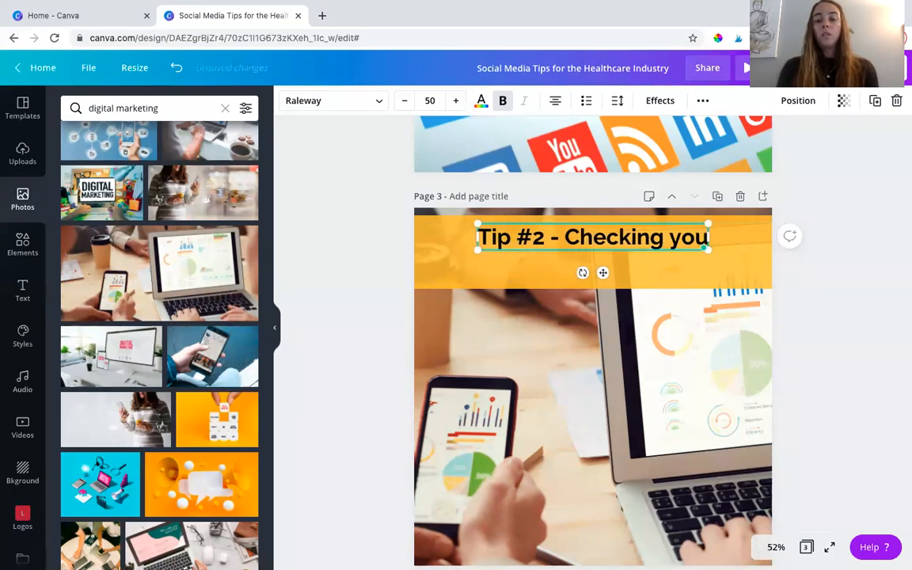
type("r analytics")
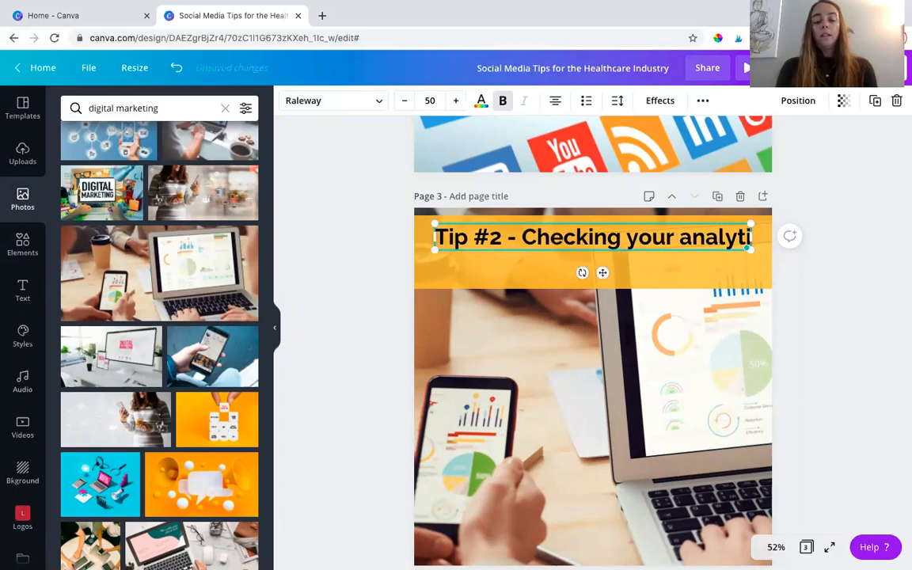
left_click(873, 186)
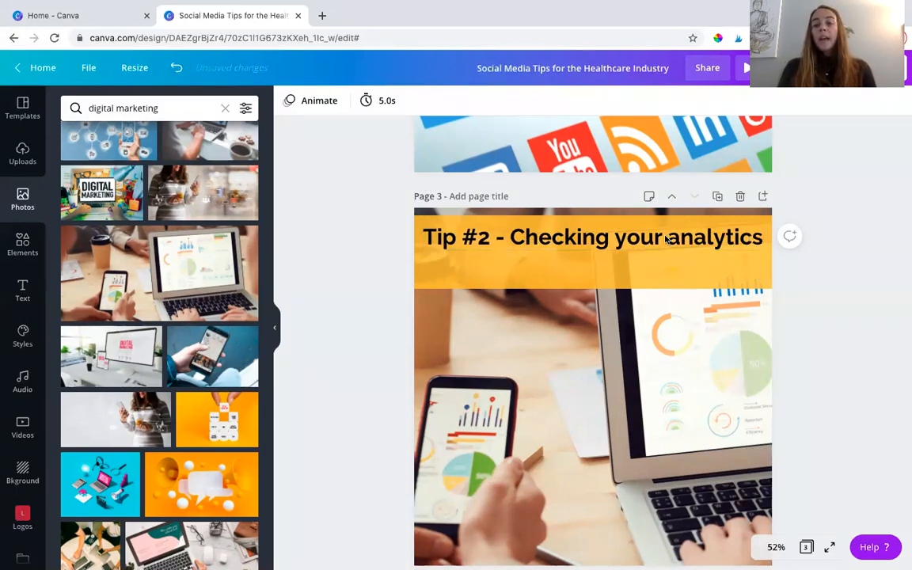
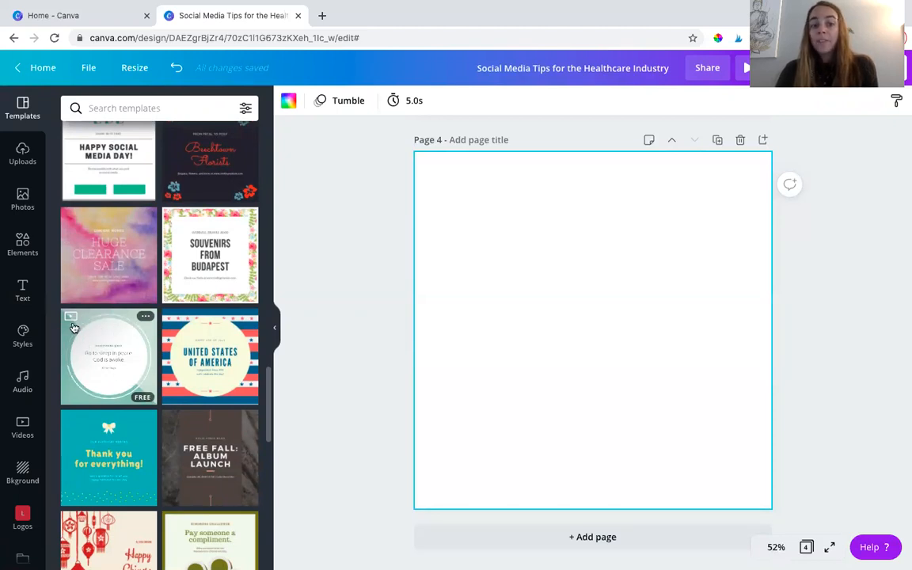
- Browse the templates and apply the animated "Cyber Monday Sale" template to the blank page 4
scroll(159, 366, "down", 5)
scroll(158, 367, "down", 3)
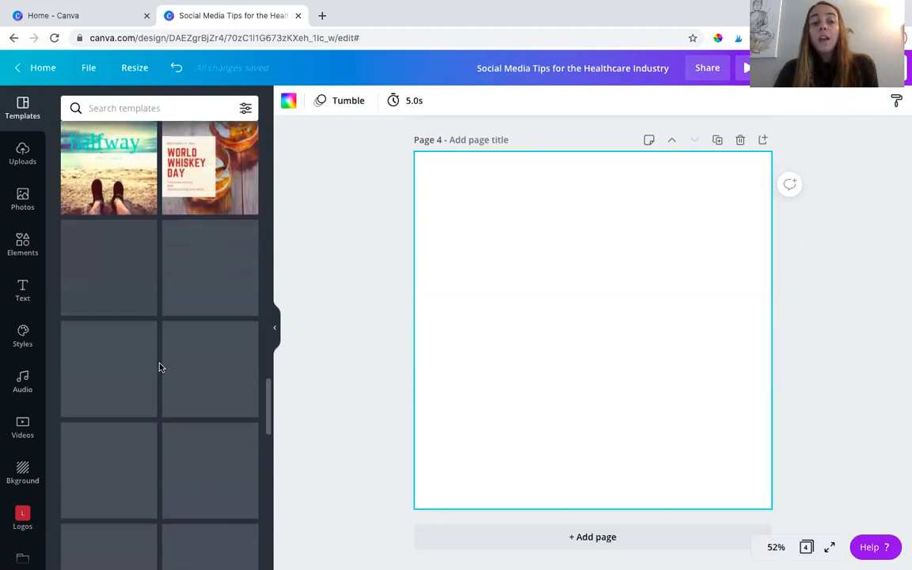
scroll(158, 366, "down", 2)
scroll(158, 366, "down", 5)
scroll(158, 366, "down", 1)
scroll(159, 366, "down", 1)
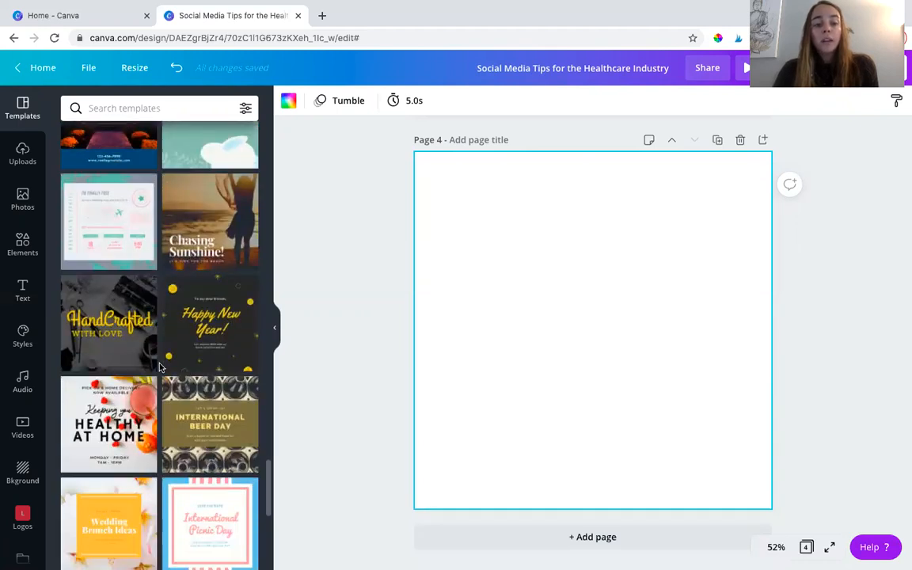
scroll(158, 367, "down", 4)
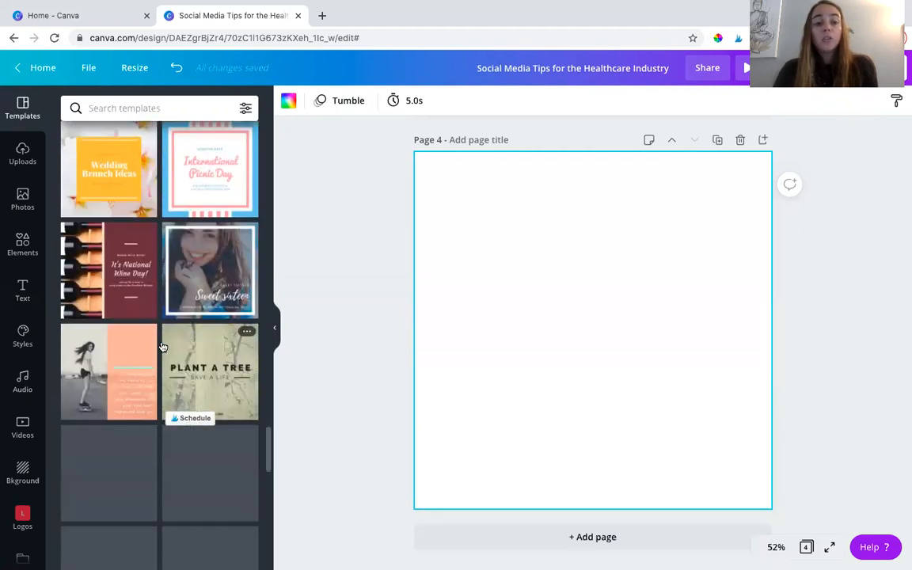
scroll(161, 347, "down", 3)
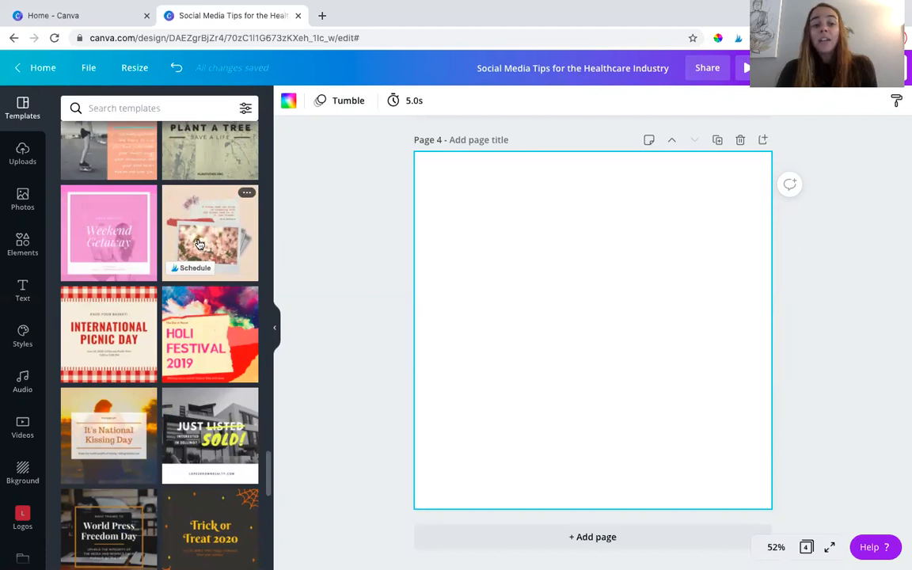
scroll(162, 261, "down", 4)
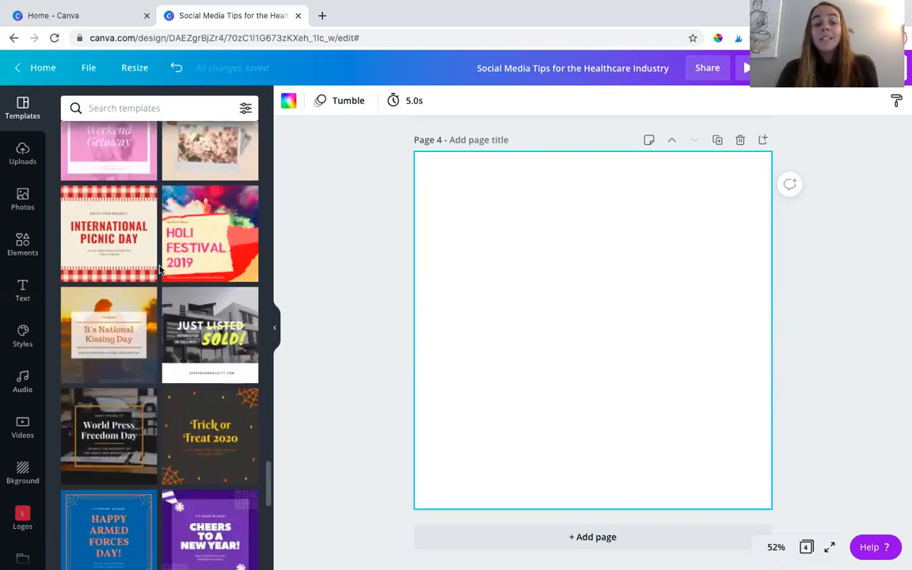
scroll(159, 270, "down", 4)
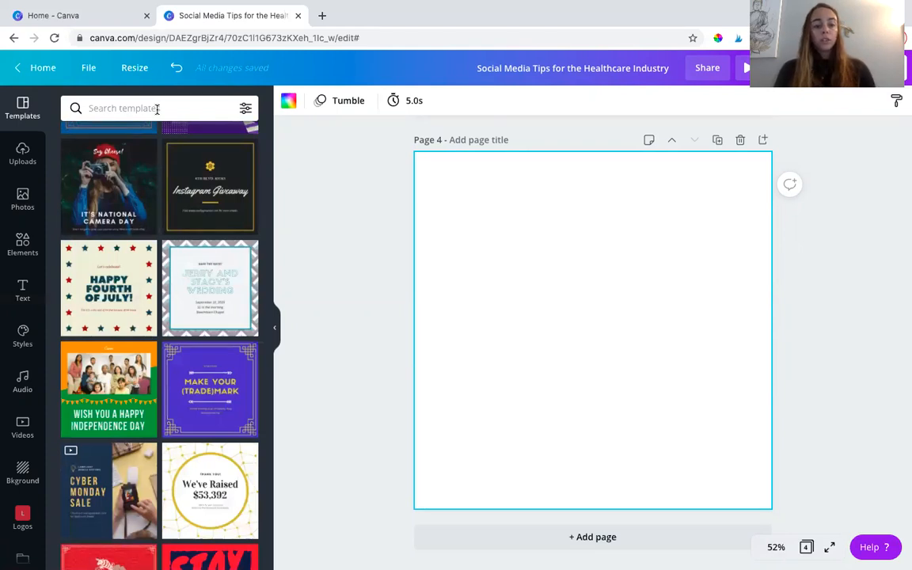
left_click(118, 496)
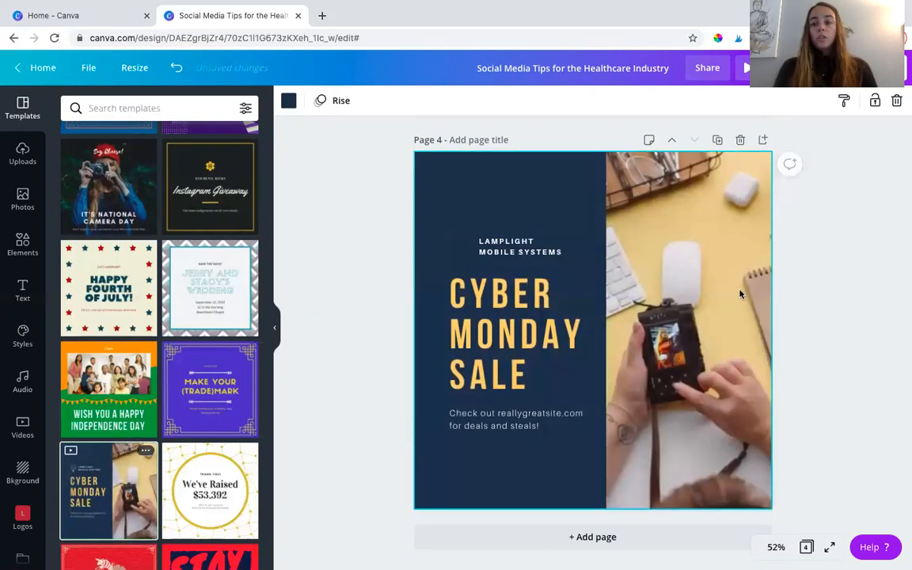
- Search the video library for "digital marketing"
left_click(22, 427)
left_click(182, 107)
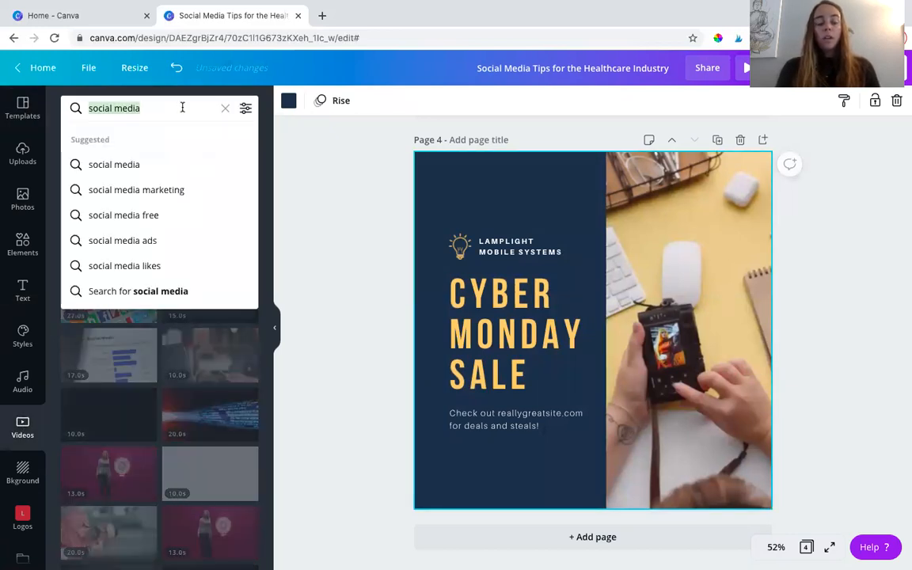
type("digital ma")
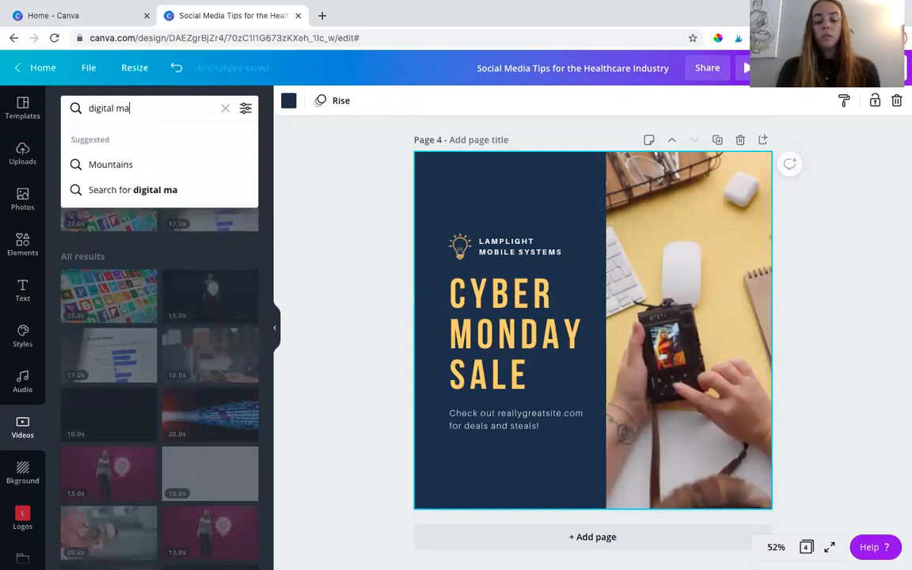
type("rketing")
key("Return")
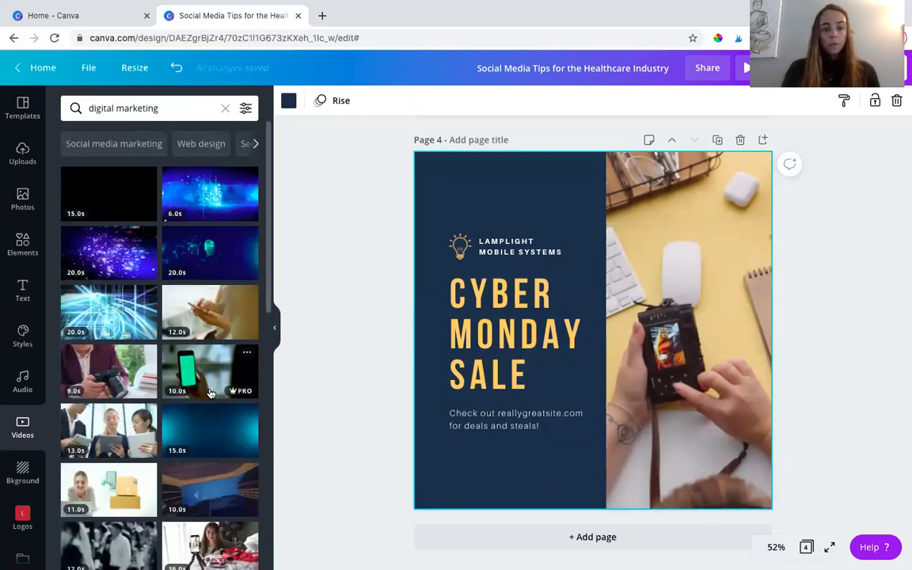
- Replace page 4's camera video with the 36-second clip of a woman filming herself with a phone on a tripod
scroll(210, 393, "down", 3)
scroll(210, 393, "down", 2)
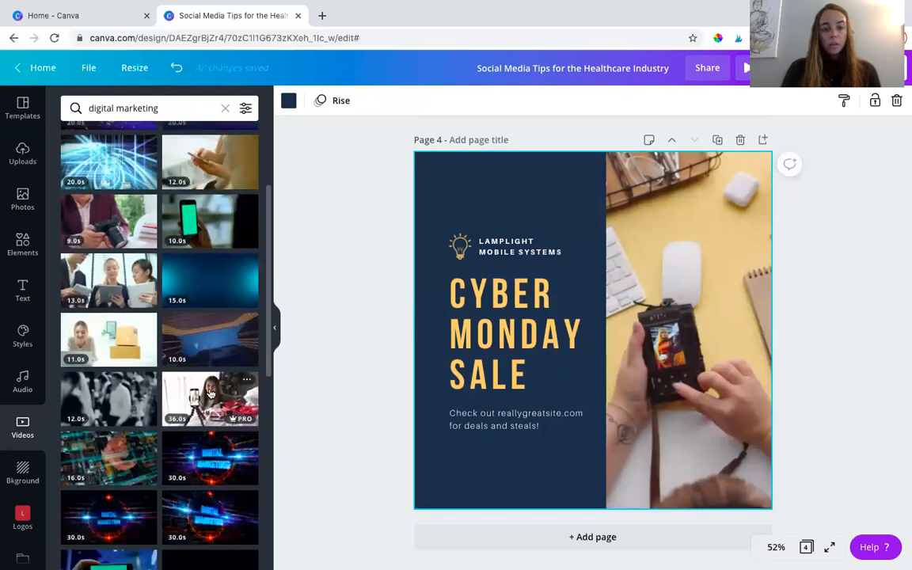
left_click_drag(211, 393, 674, 314)
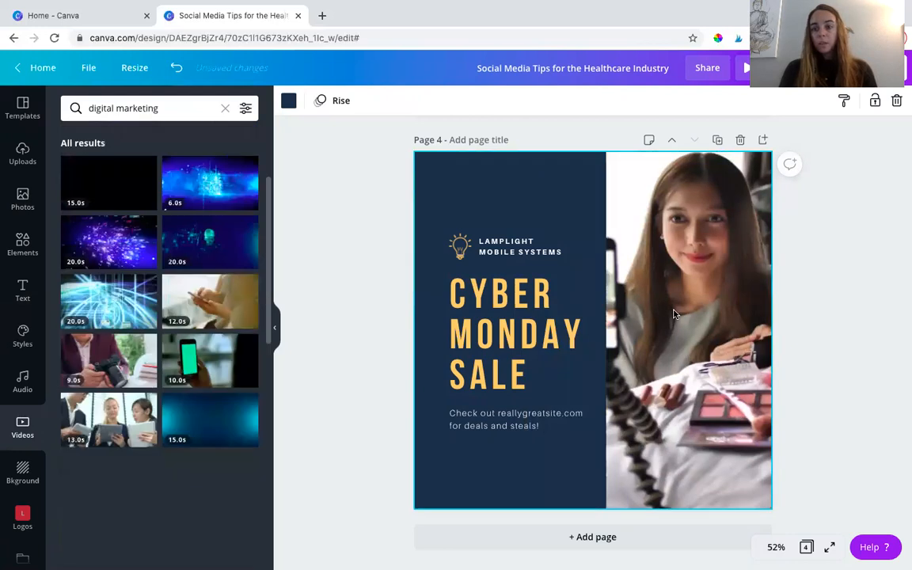
- Shift the new video to the right inside its frame on page 4 so more of the phone shows
double_click(673, 310)
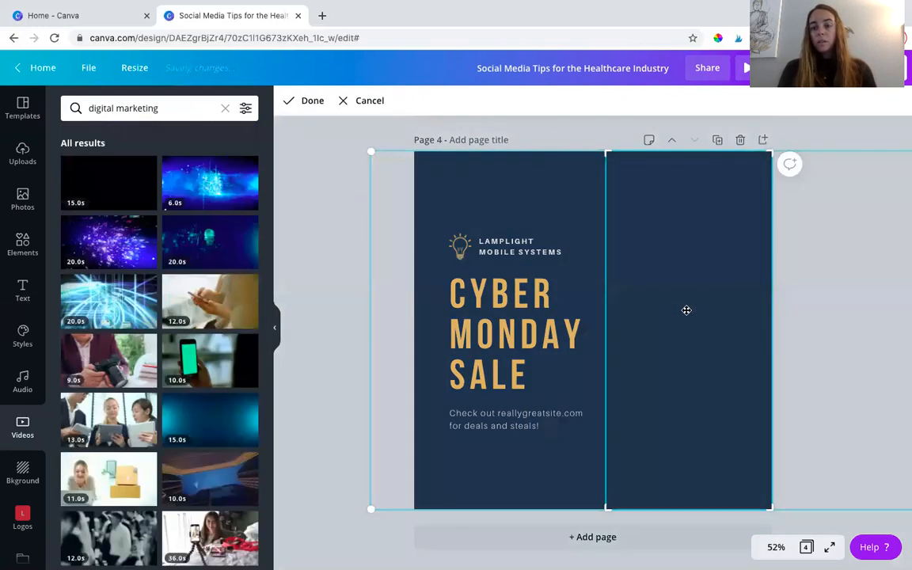
double_click(687, 311)
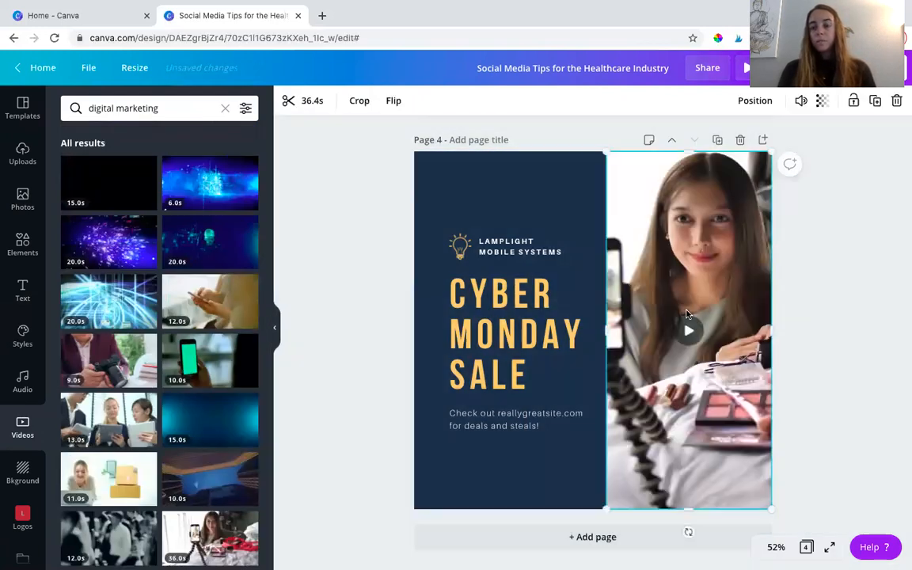
double_click(692, 262)
left_click_drag(693, 262, 735, 260)
double_click(736, 260)
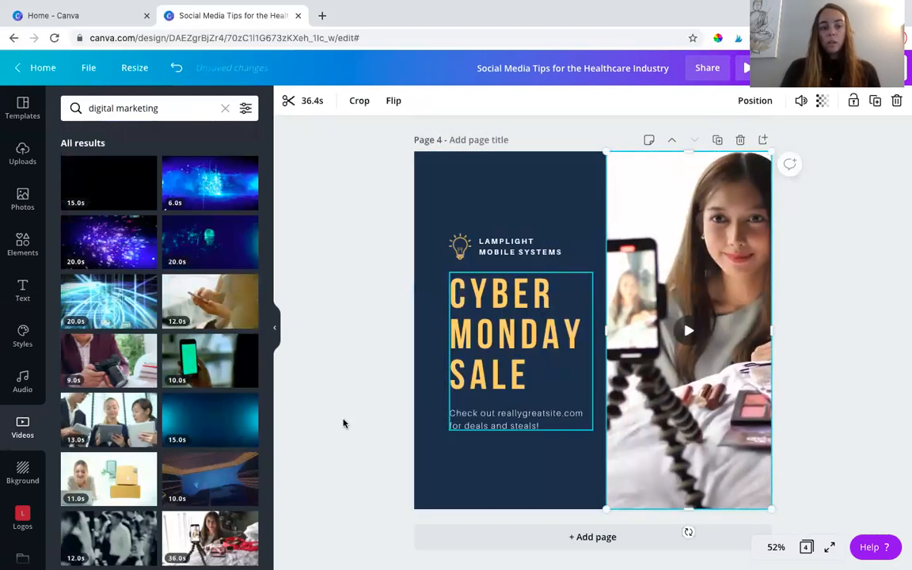
- Search the video library for "video marketing" and look through the clips
left_click(172, 109)
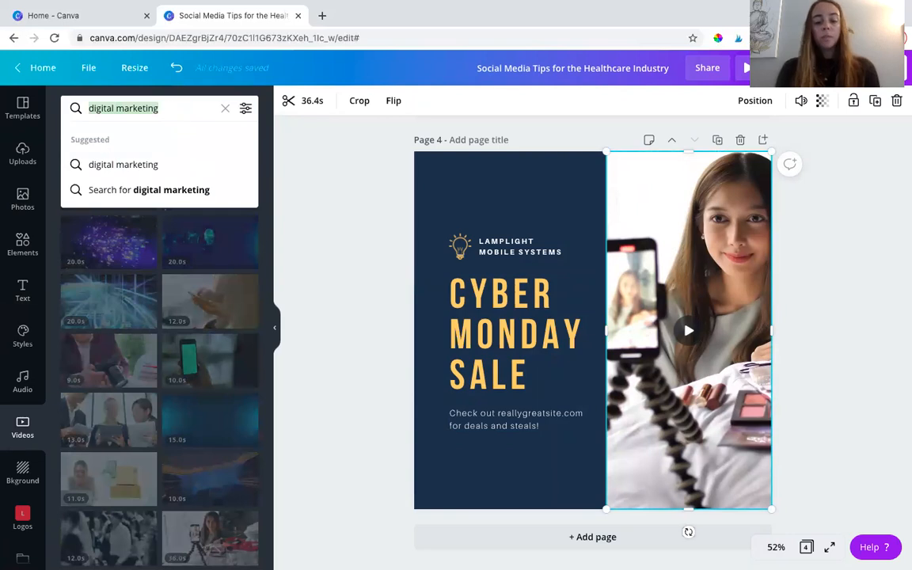
type("video marke")
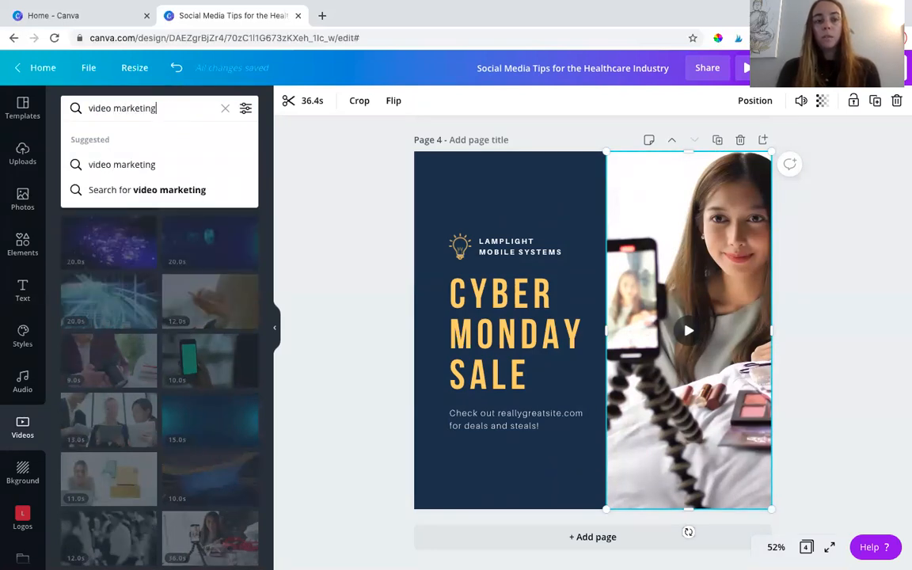
type("ting")
key("Return")
scroll(182, 364, "down", 2)
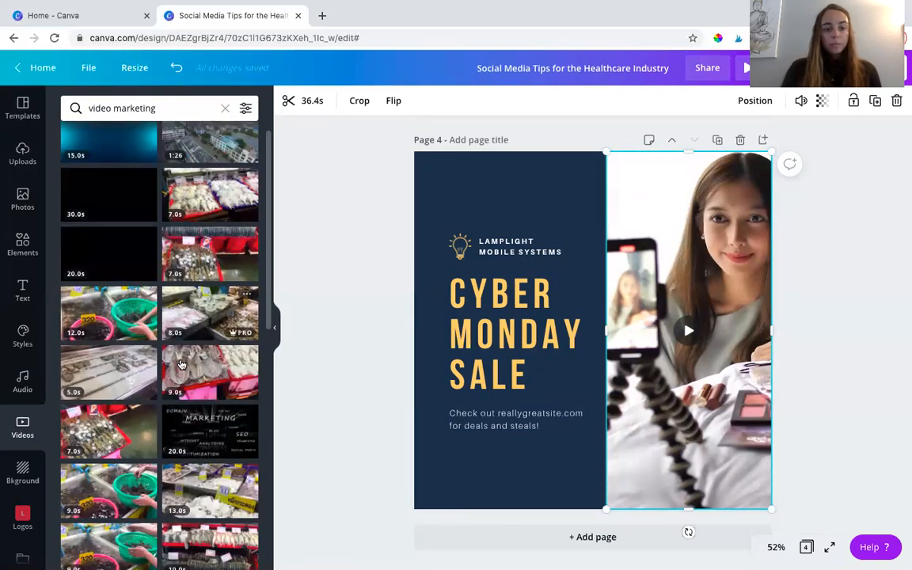
scroll(181, 364, "down", 3)
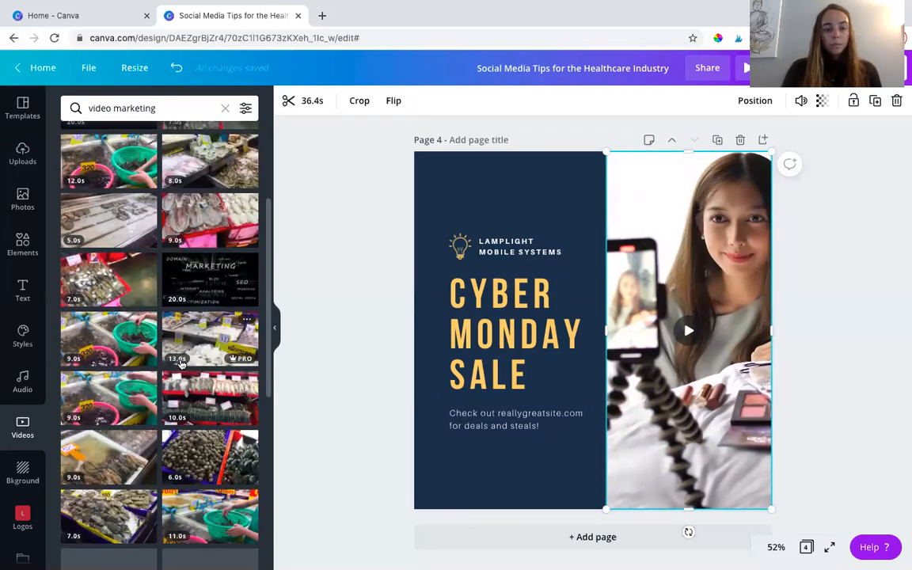
- Widen page 4's video frame leftward over the dark blue area so the whole phone fits in
left_click(558, 190)
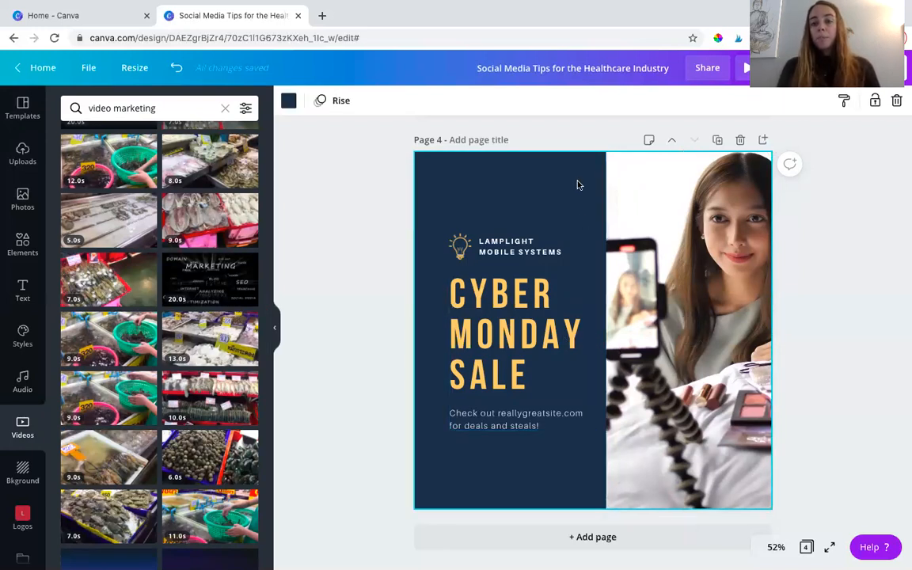
left_click(615, 325)
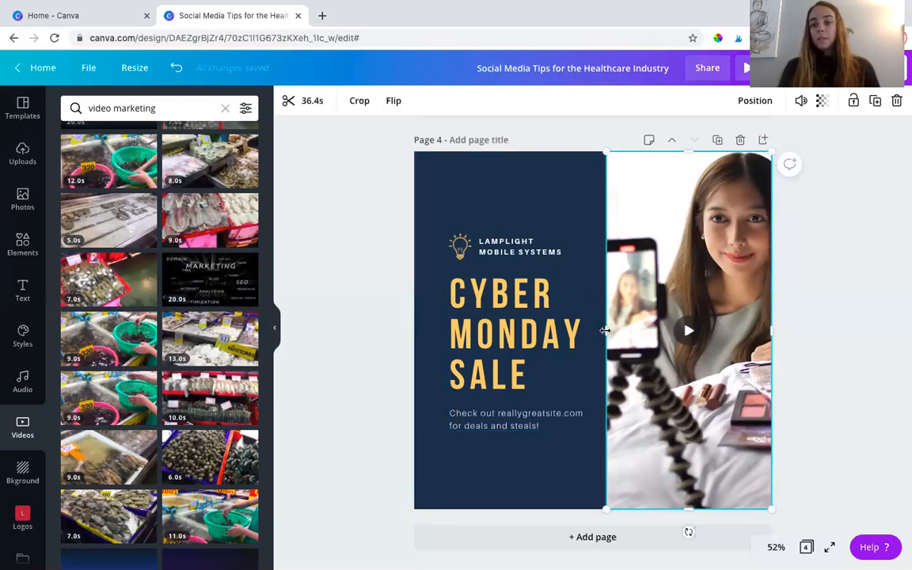
left_click_drag(594, 330, 534, 382)
- Ungroup page 4's heading and subtext, move both left clear of the video, and deselect them
left_click(496, 422)
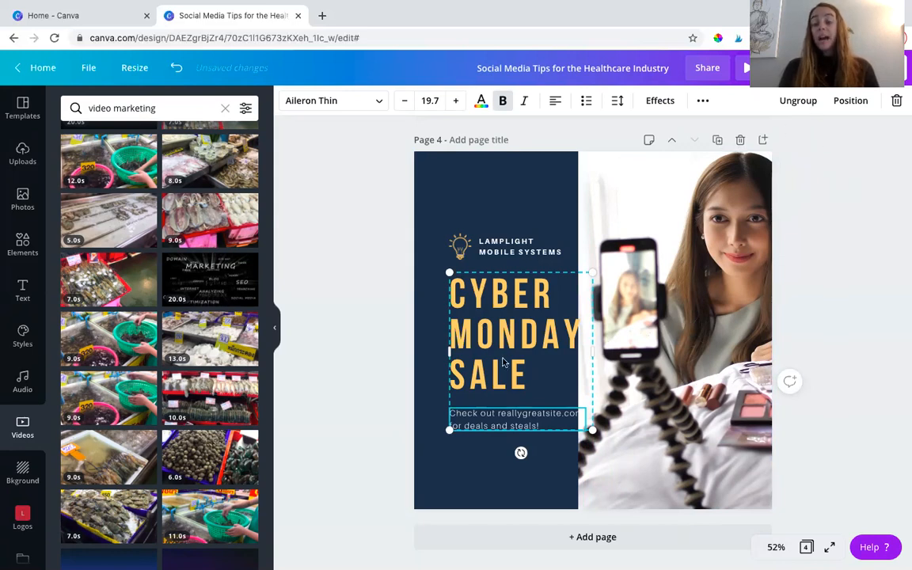
left_click(798, 101)
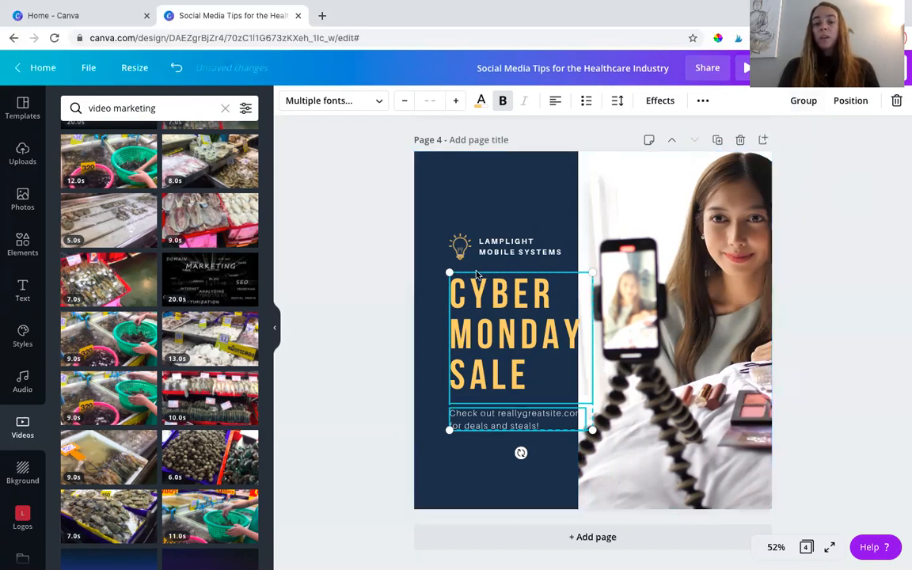
left_click_drag(503, 336, 474, 337)
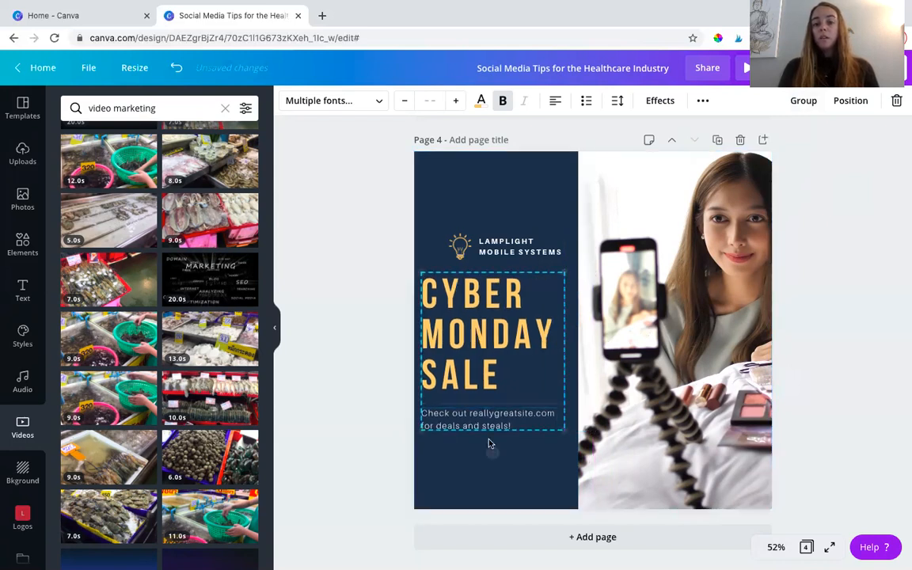
left_click(445, 482)
- Replace the "Cyber Monday Sale" heading with "TIP # 3 - CONTENT STRATEGY"
left_click(457, 333)
double_click(456, 332)
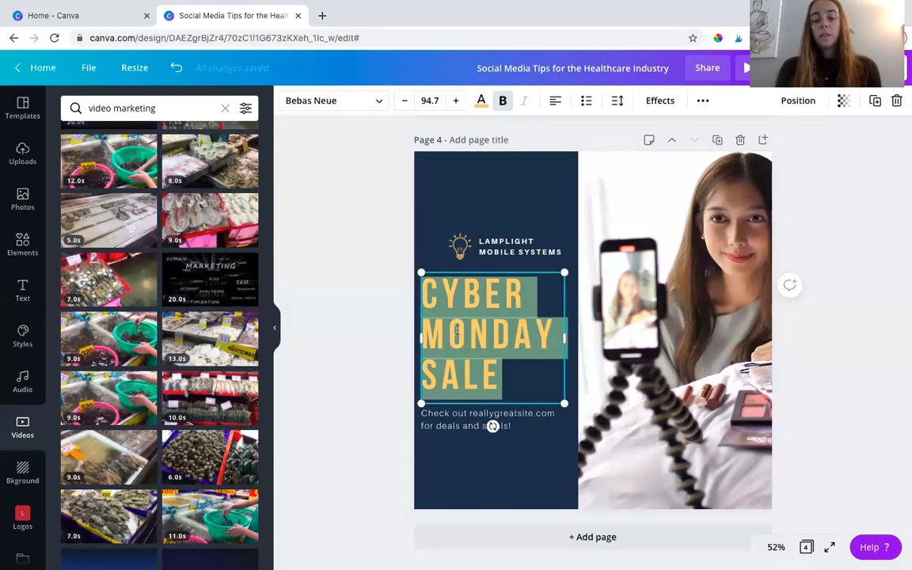
type("TIP #")
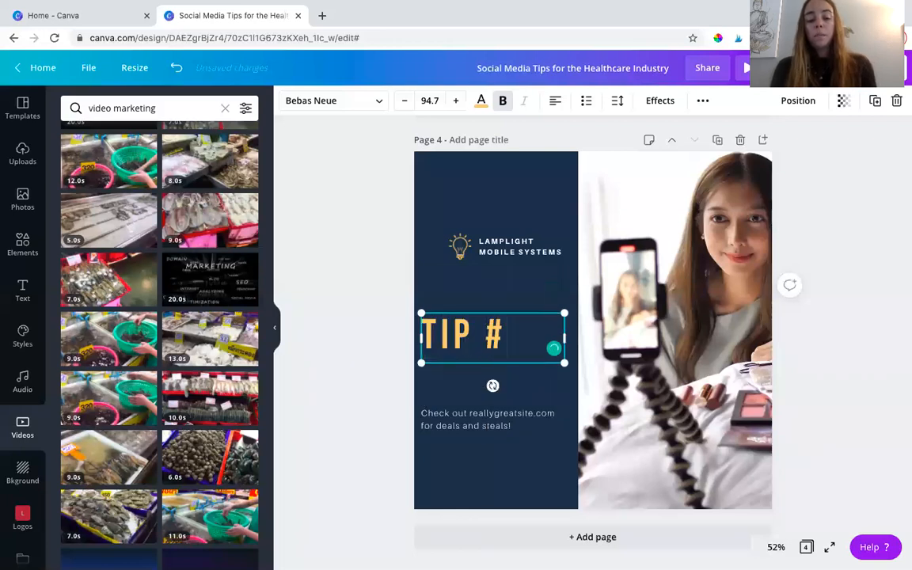
type(" 3")
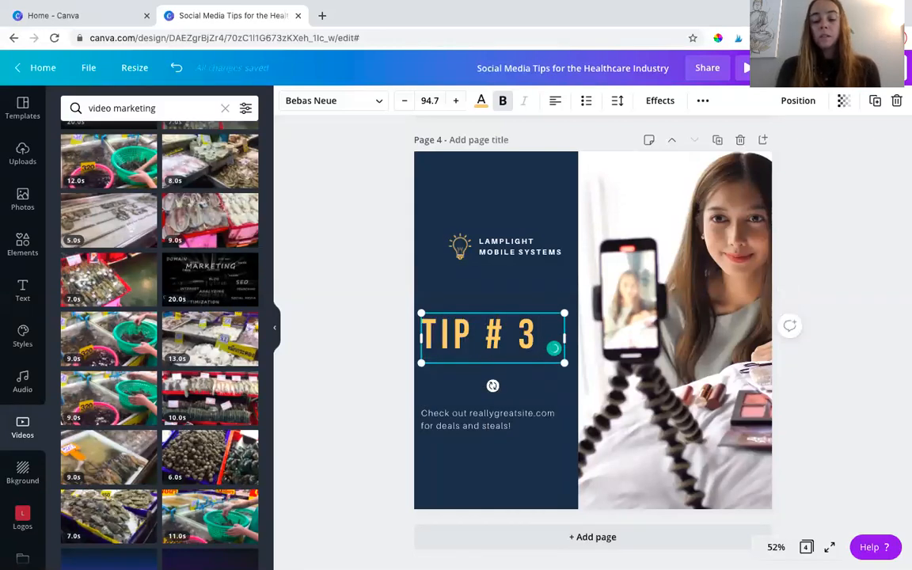
key("Return")
type("- CONTENT STRATEGY")
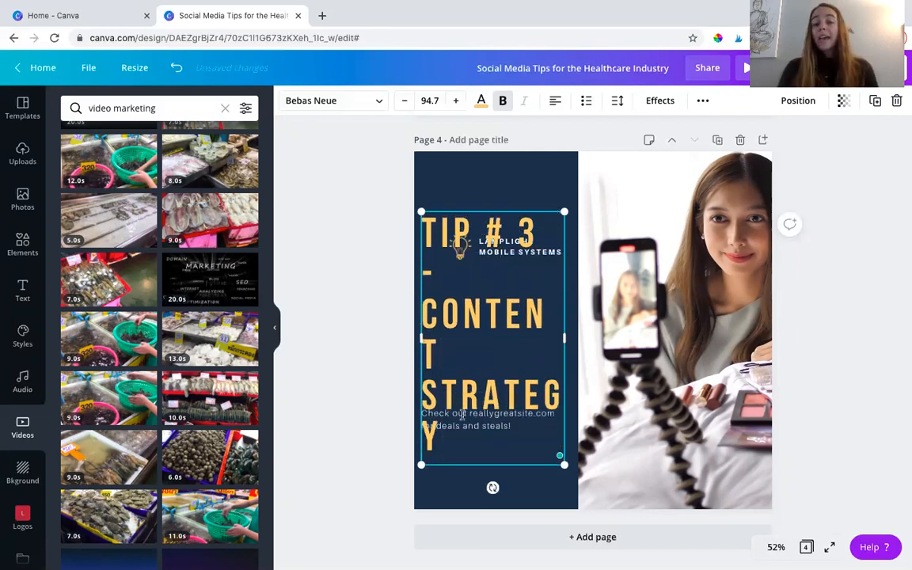
- Set the whole Tip # 3 heading in Raleway and turn off its all-uppercase formatting
left_click_drag(445, 438, 416, 249)
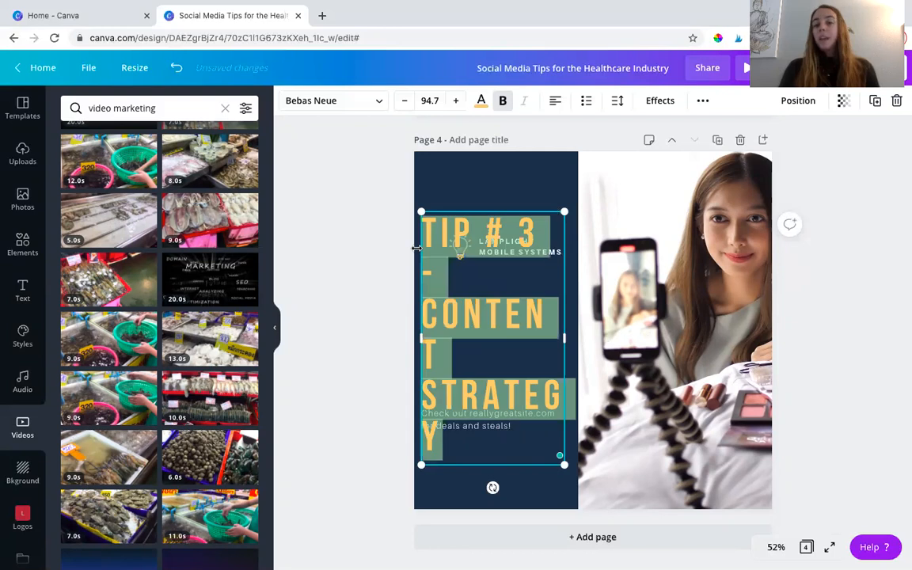
left_click(335, 101)
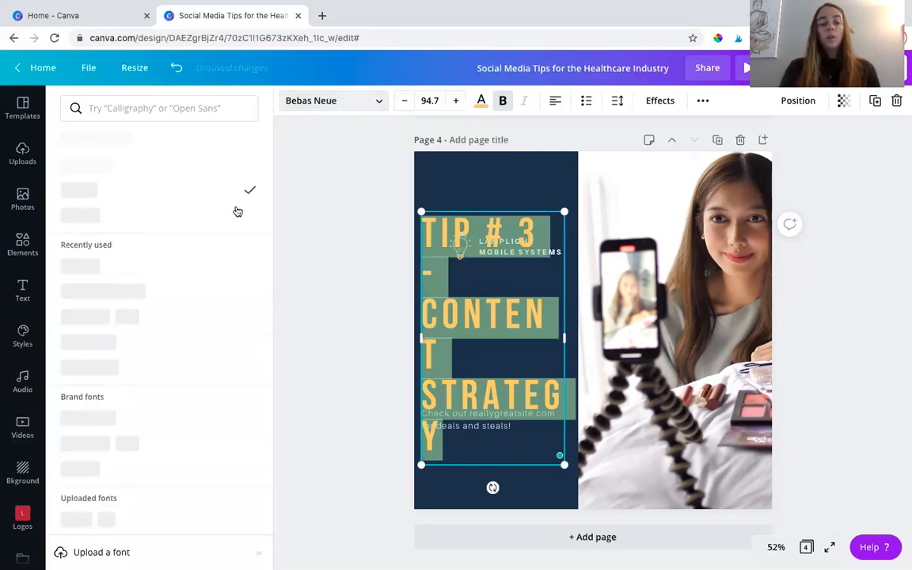
left_click(112, 264)
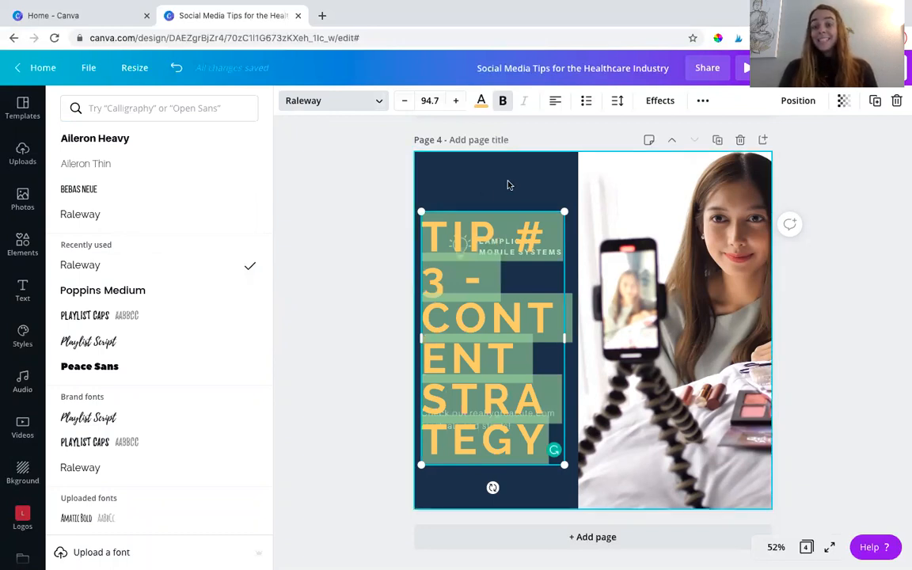
left_click(701, 102)
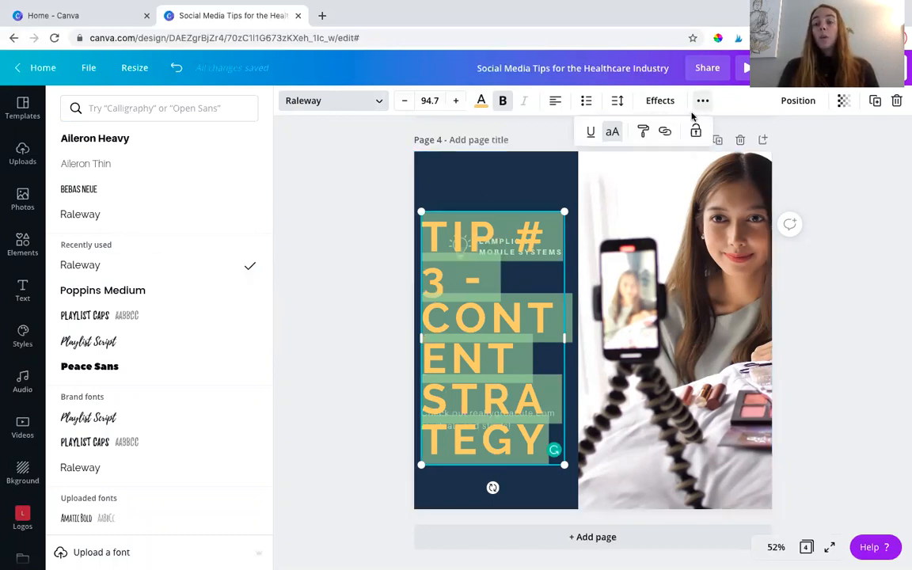
left_click(612, 133)
- Check page 3's banner text size, then set page 4's heading to size 50 and colour it black
scroll(495, 186, "up", 6)
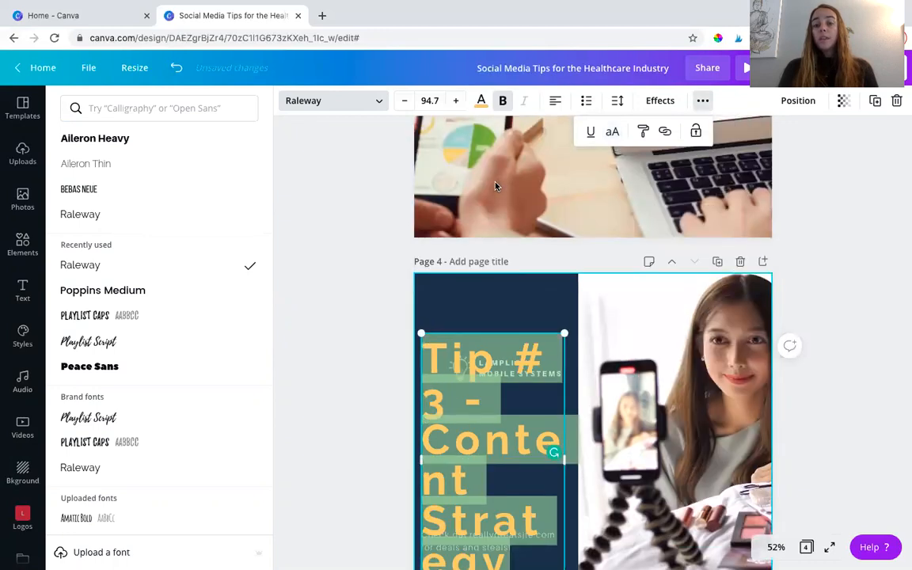
scroll(494, 185, "up", 1)
left_click(490, 339)
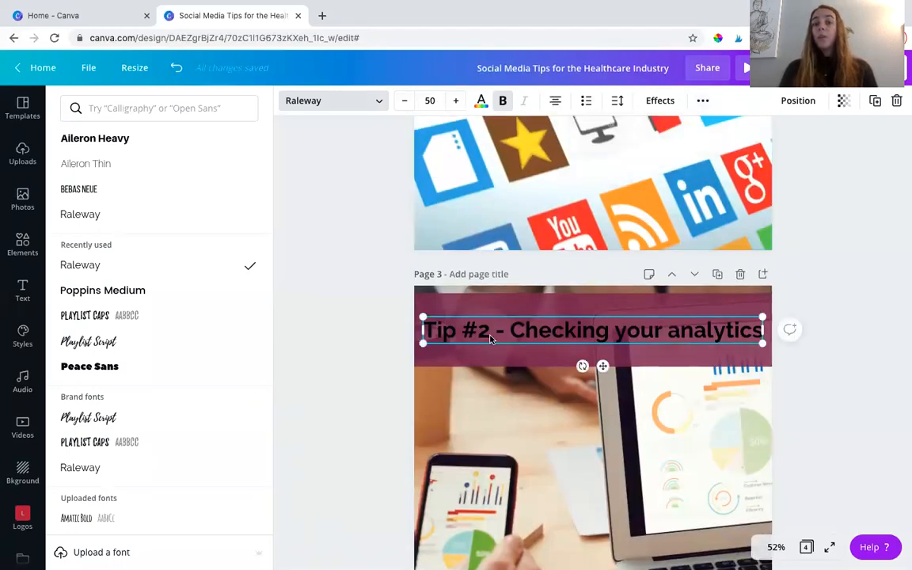
scroll(490, 339, "down", 5)
left_click(465, 420)
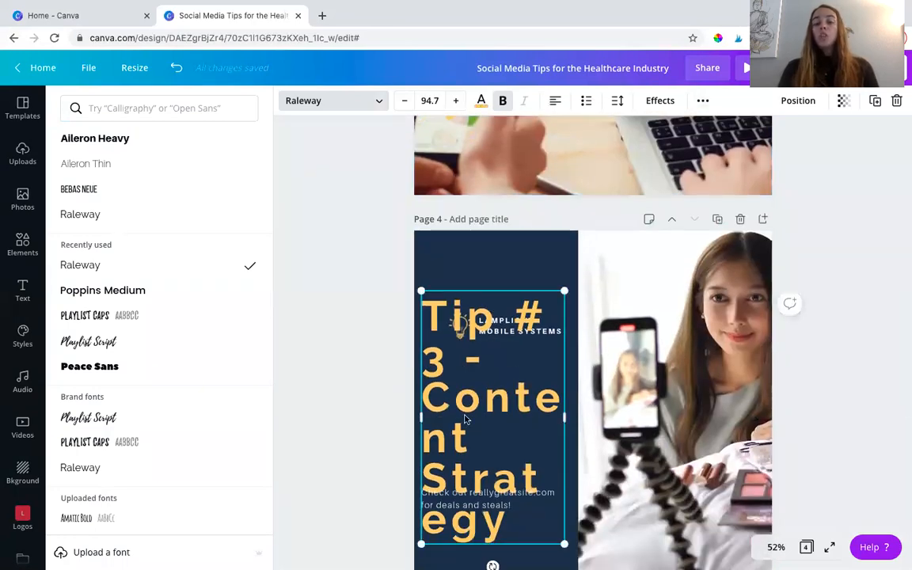
double_click(465, 418)
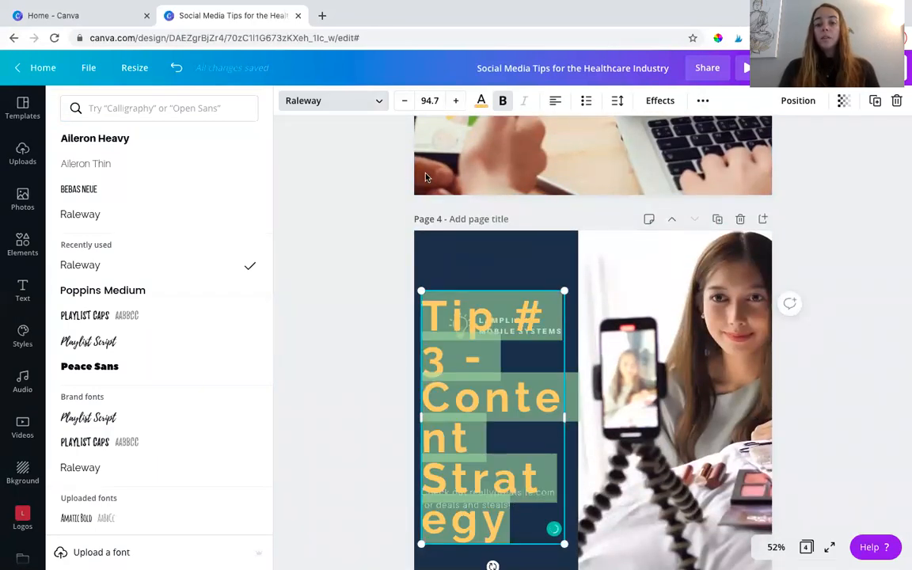
left_click(434, 101)
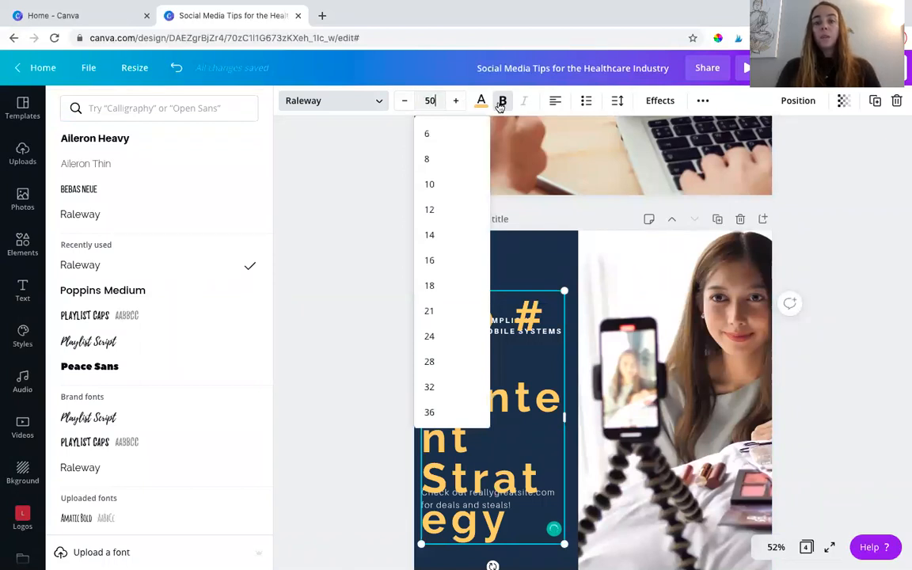
type("50")
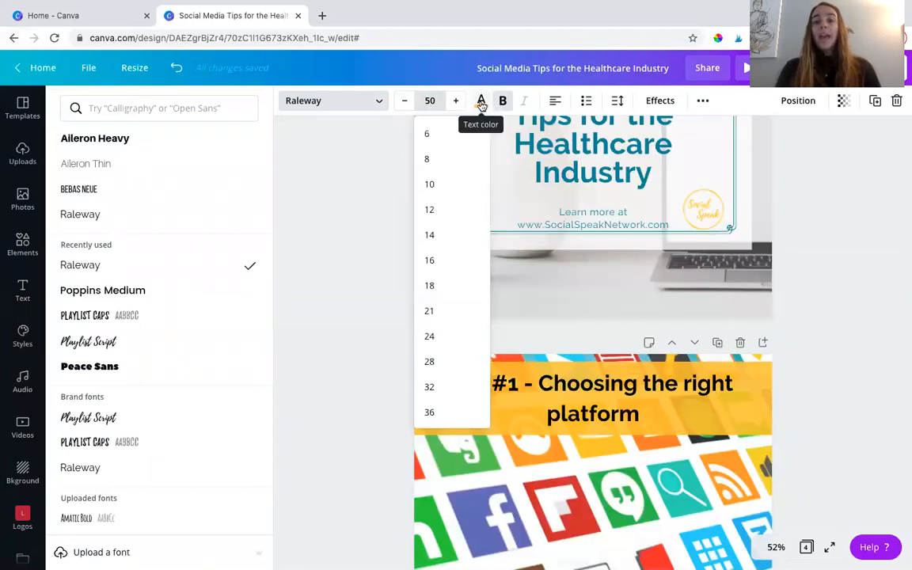
left_click(480, 103)
left_click(74, 225)
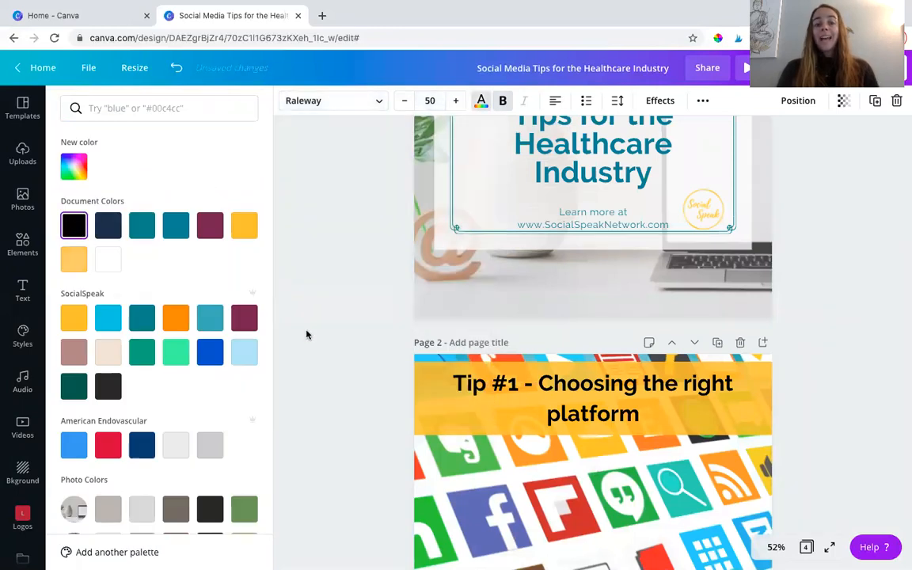
- Delete the "Lamplight Mobile Systems" text on page 4, then move the lightbulb icon near the top of the blue area and enlarge it
scroll(313, 336, "down", 10)
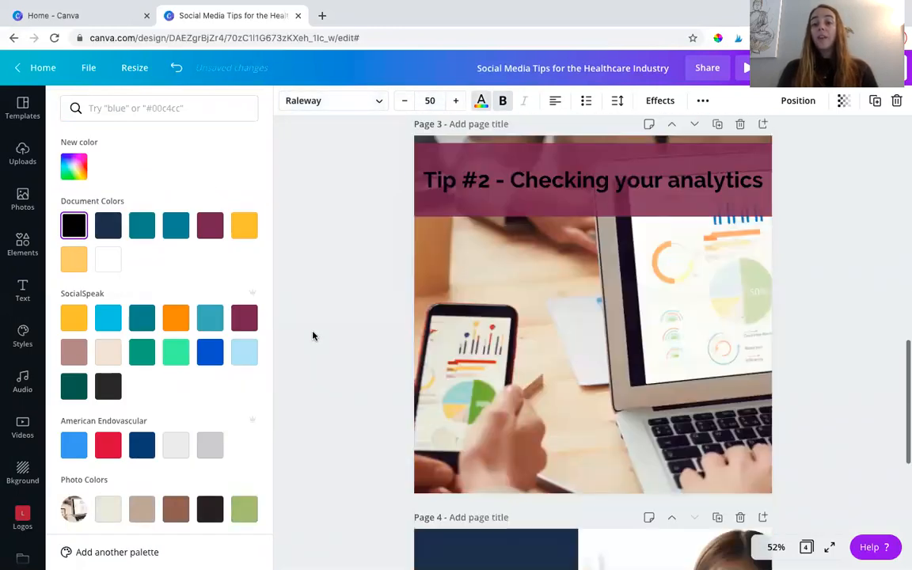
scroll(313, 336, "down", 5)
scroll(313, 336, "up", 1)
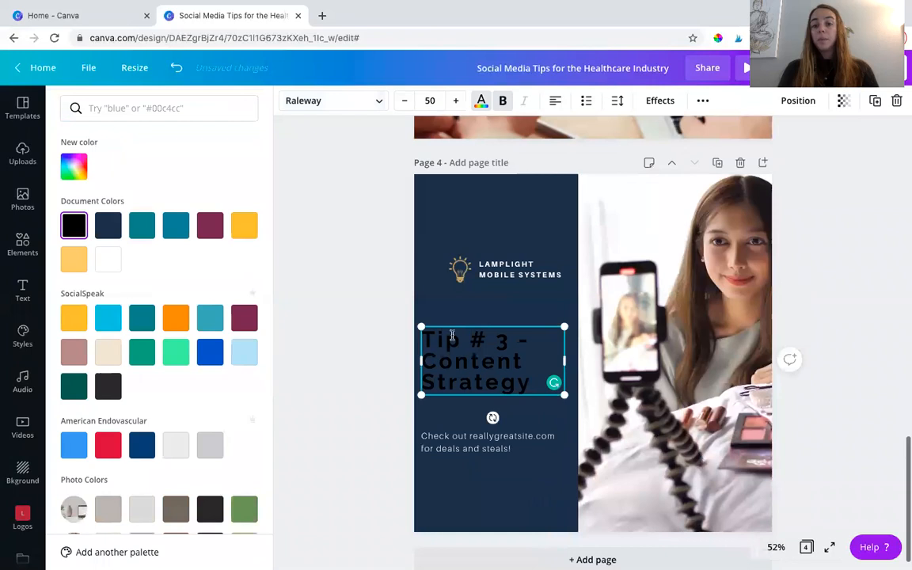
left_click(505, 275)
key("Delete")
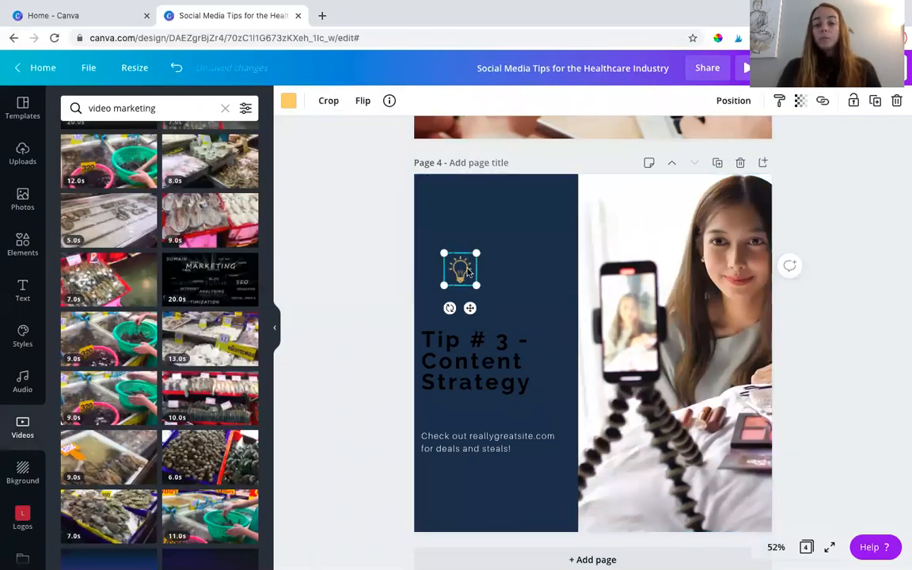
left_click_drag(458, 270, 509, 238)
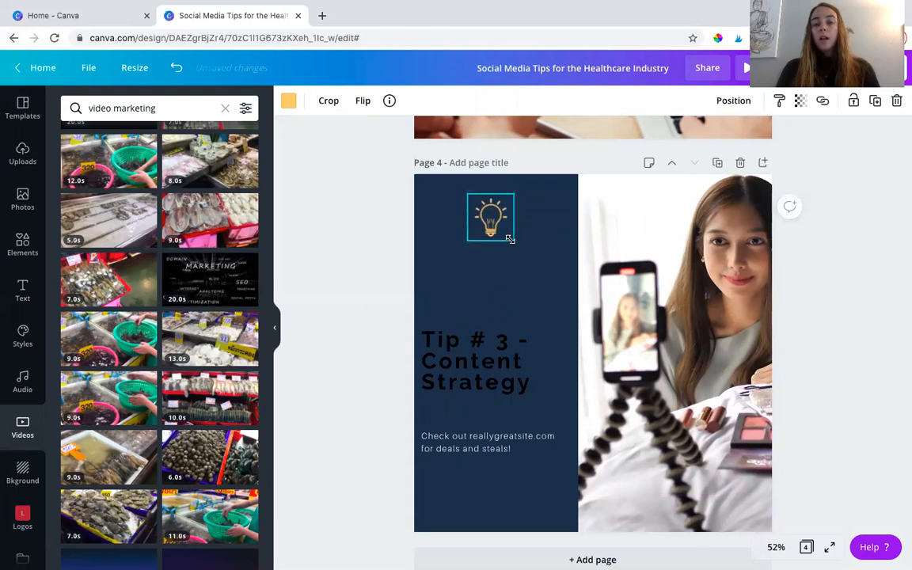
- Change page 4's dark blue background to the dusty pink brand colour from the SocialSpeak palette
left_click(444, 231)
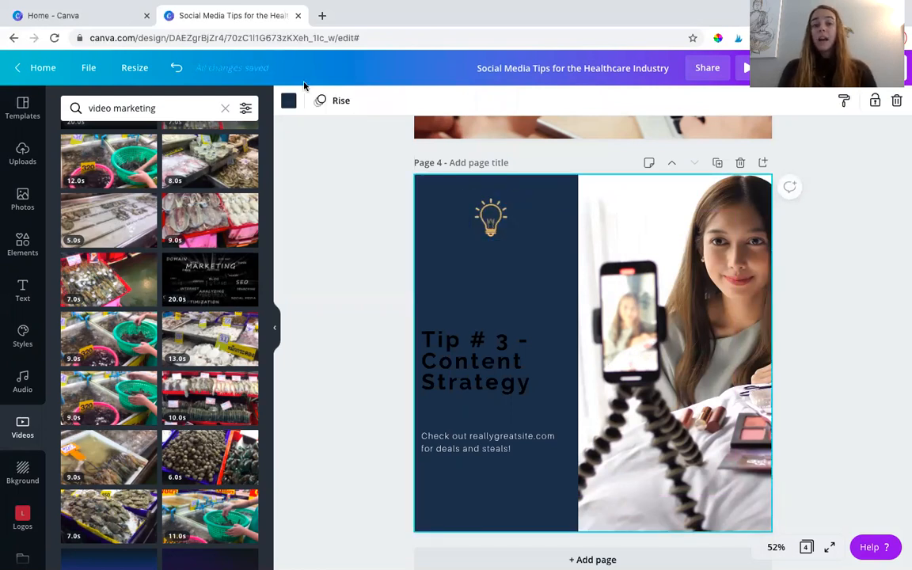
left_click(289, 101)
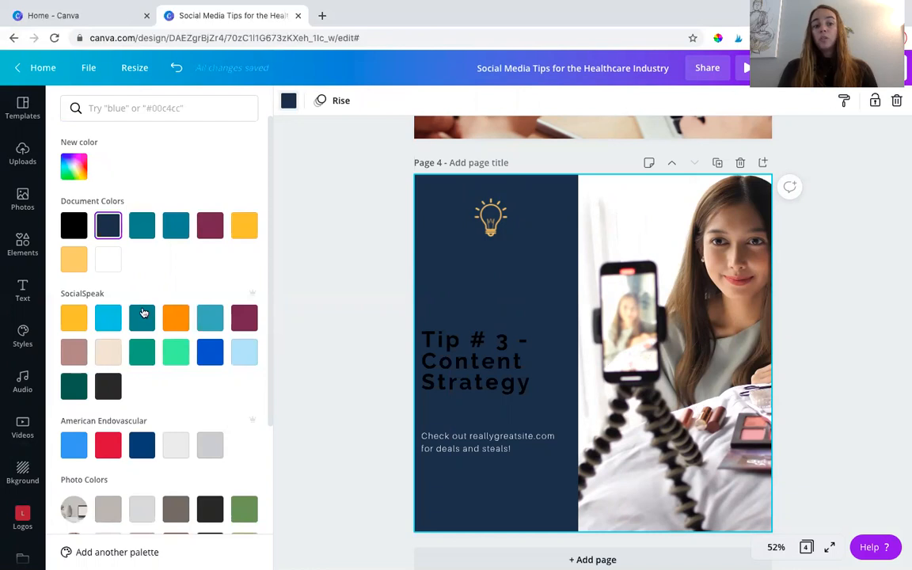
left_click(74, 354)
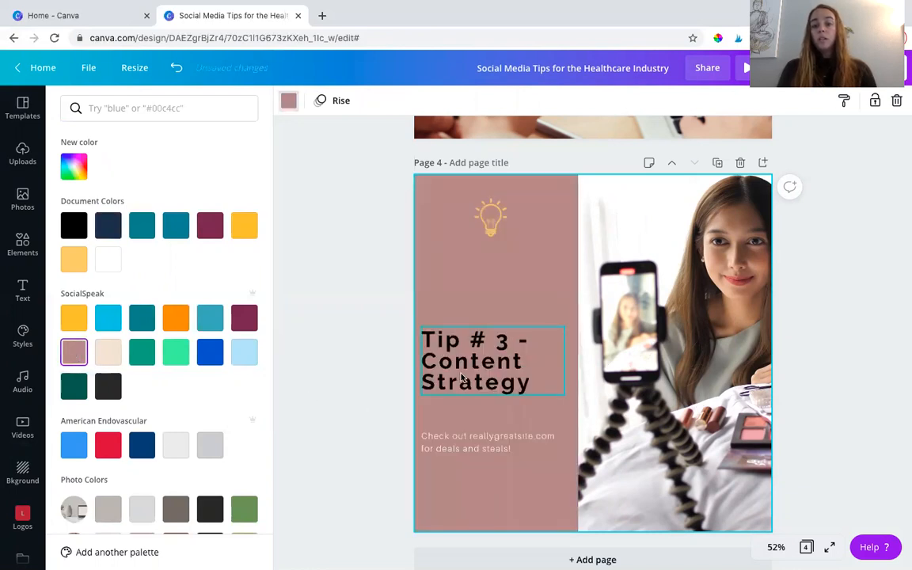
- Move the Tip # 3 heading up closer to the lightbulb and set its letter spacing to 0
left_click_drag(470, 370, 476, 325)
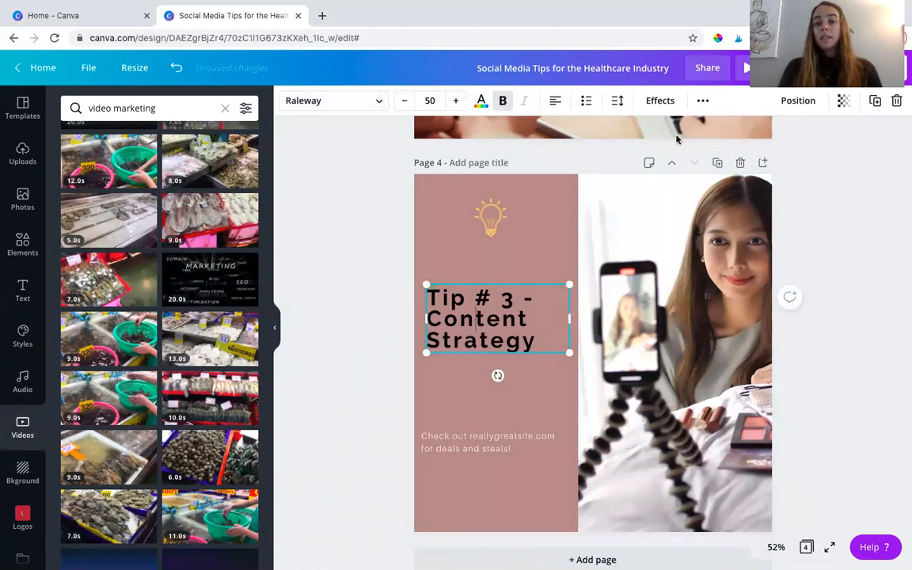
left_click(617, 101)
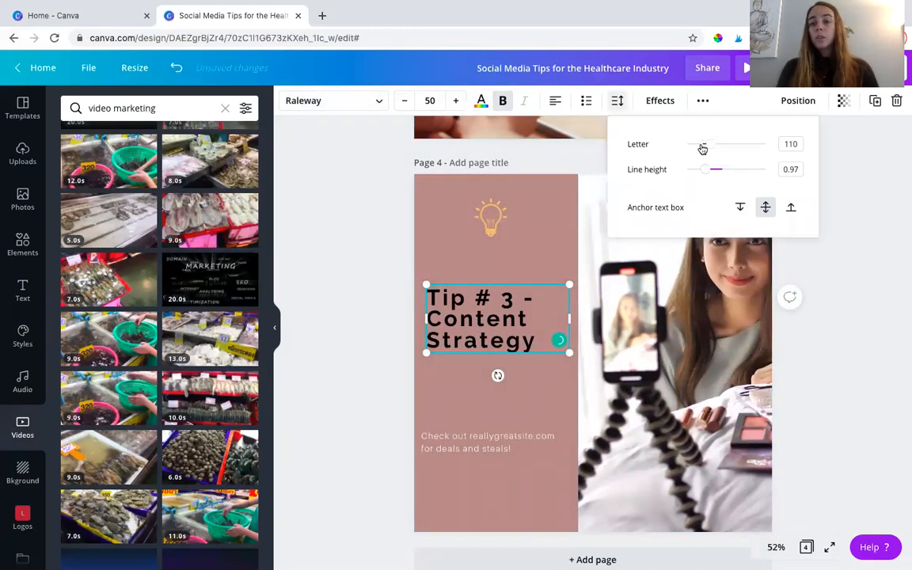
left_click_drag(708, 151, 702, 151)
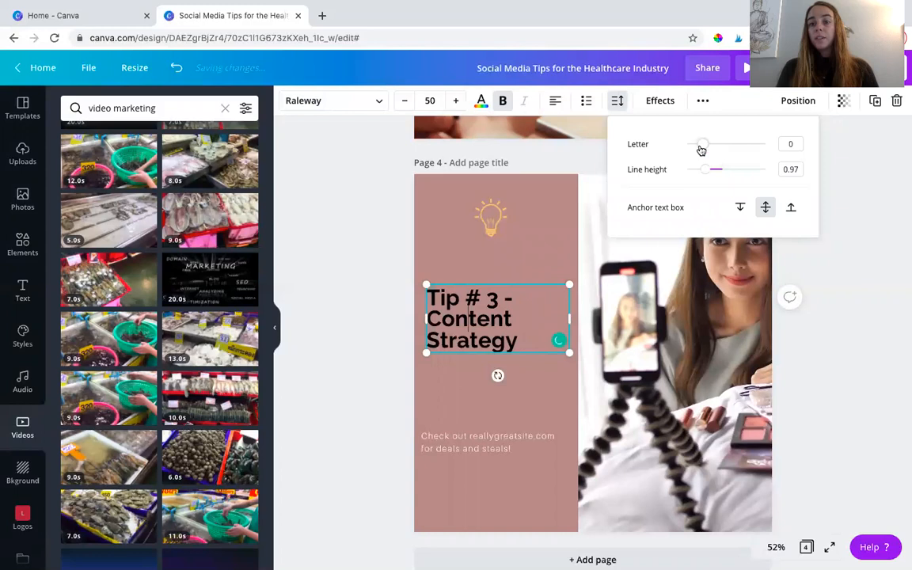
- Recolour page 4's lightbulb icon in the dark teal from the SocialSpeak palette
left_click(490, 221)
left_click(288, 104)
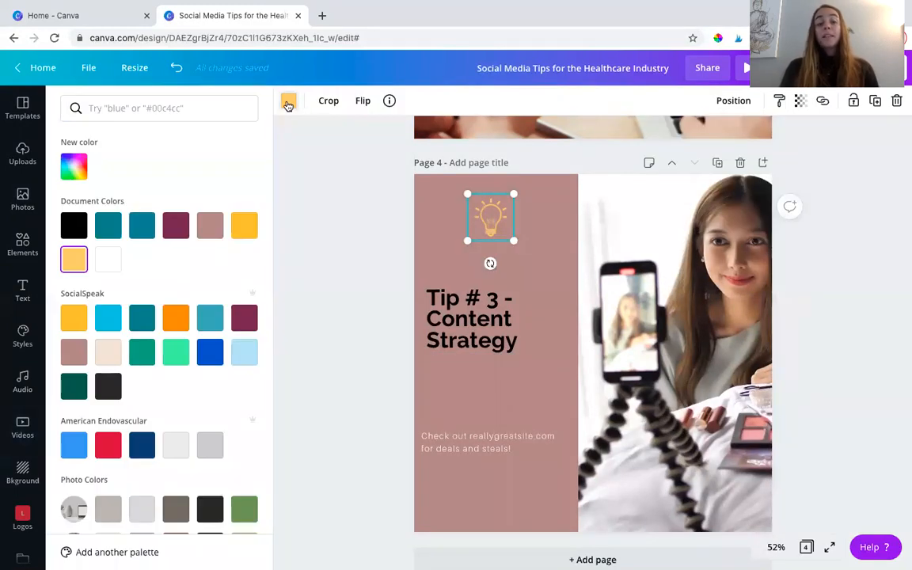
left_click(143, 317)
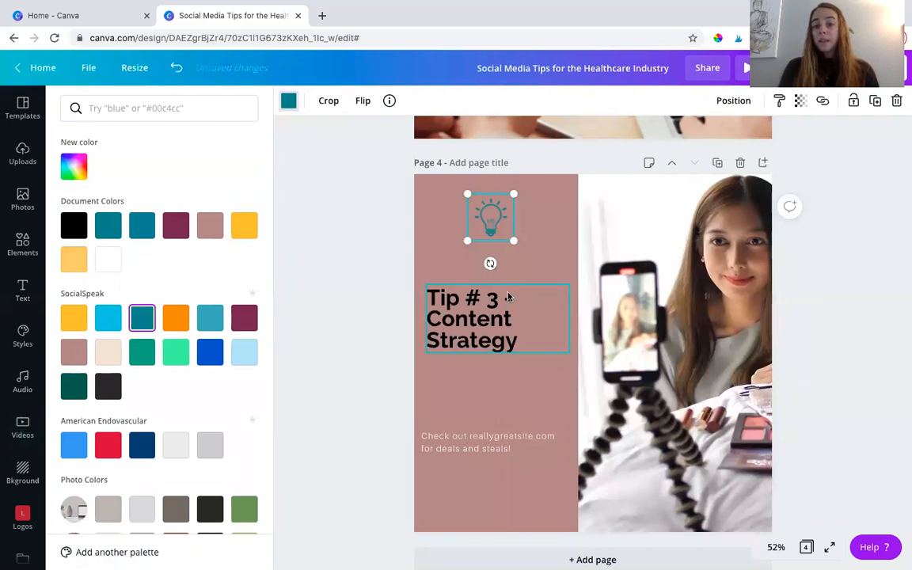
left_click(476, 449)
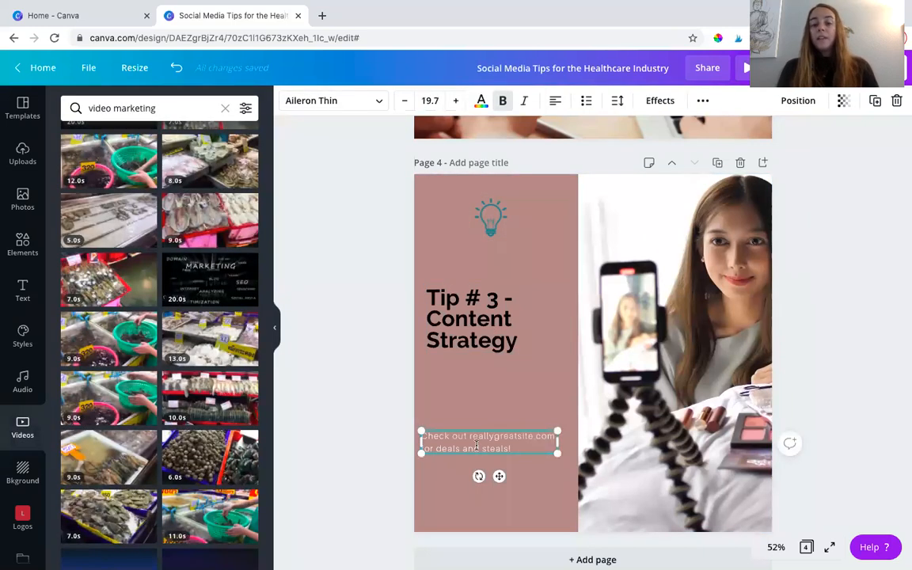
left_click(486, 448)
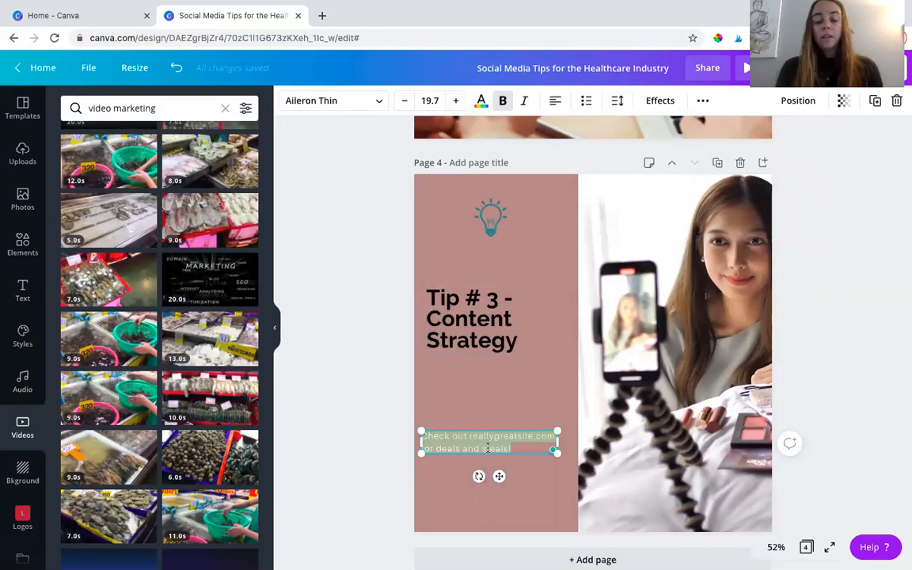
type("Check")
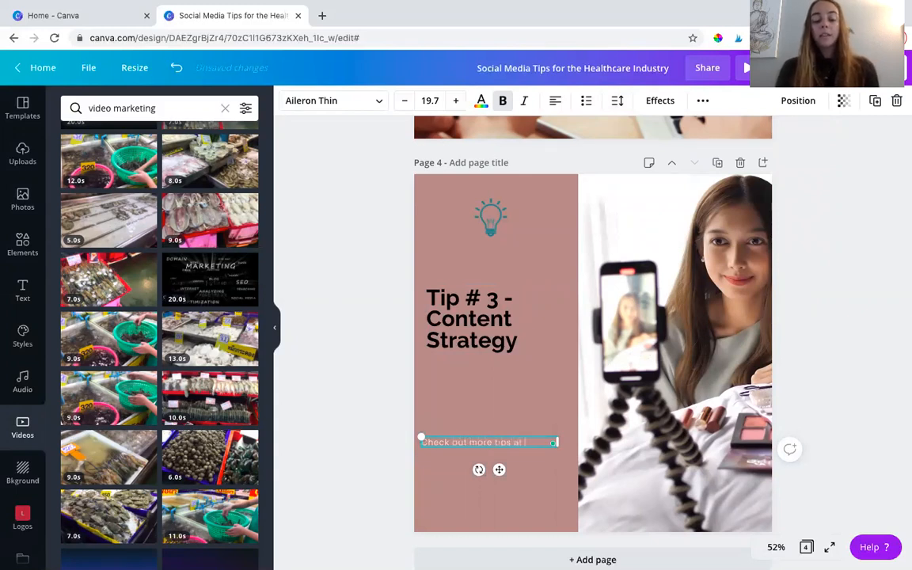
type("out more tips at www.S")
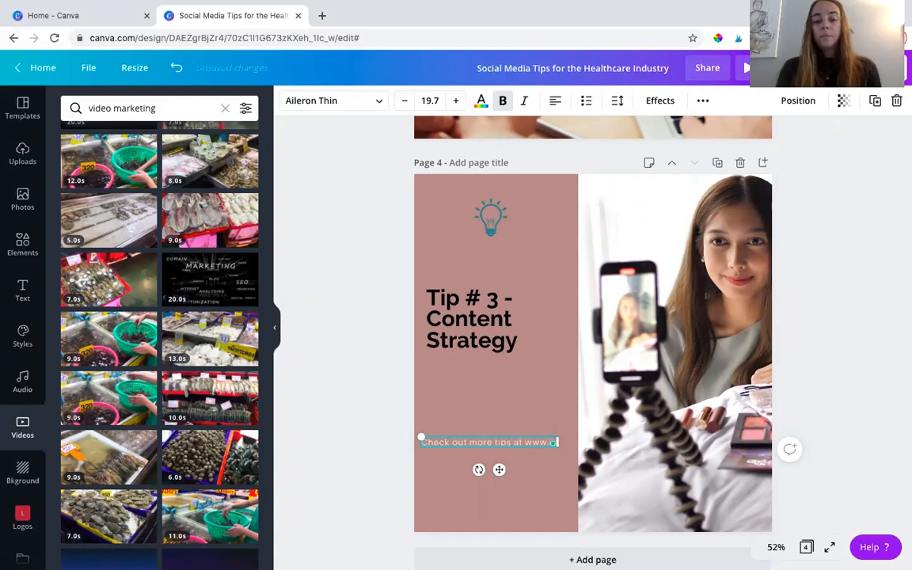
type("ocialSpeak")
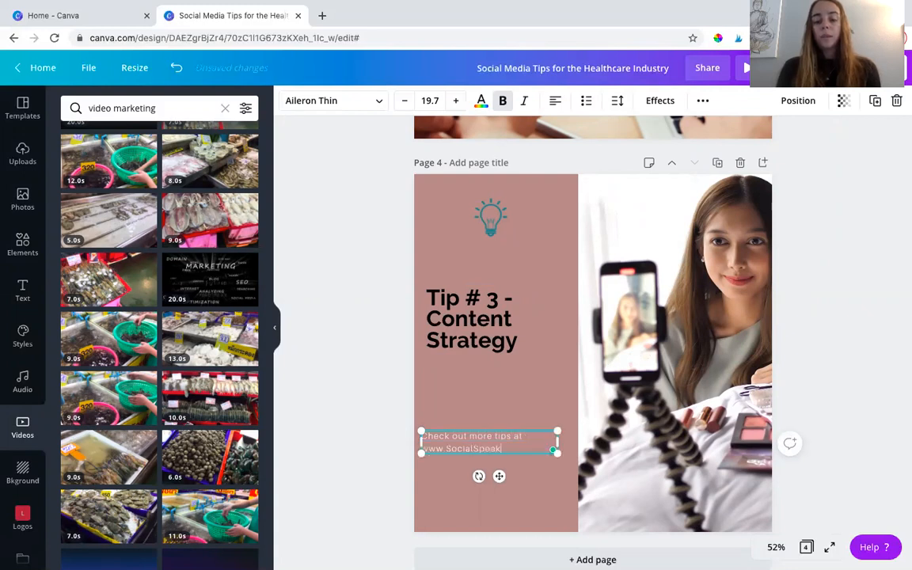
type("Network.com")
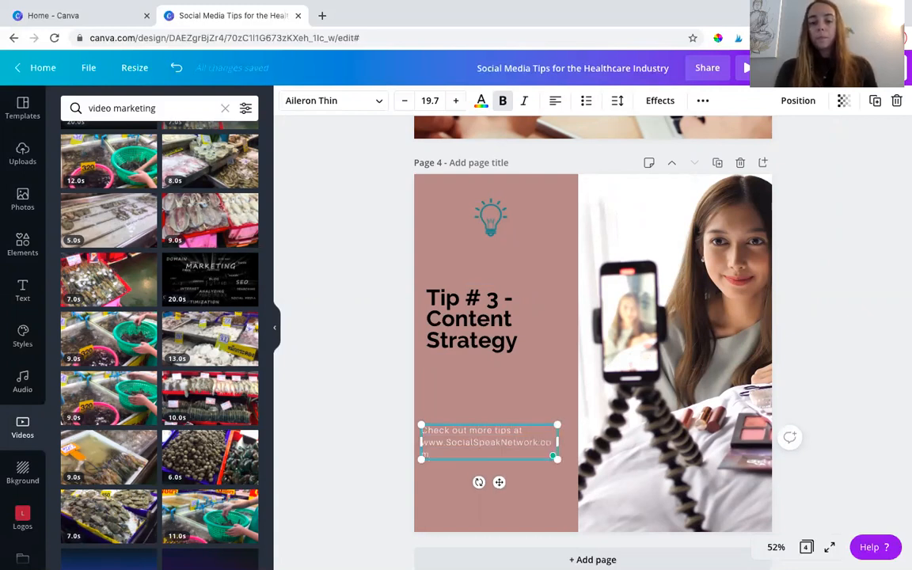
mouse_move(559, 442)
left_mouse_down()
mouse_move(571, 443)
mouse_move(547, 447)
left_mouse_up()
- Set the whole website text in Raleway at size 20 and remove its bold formatting
key("ctrl+a")
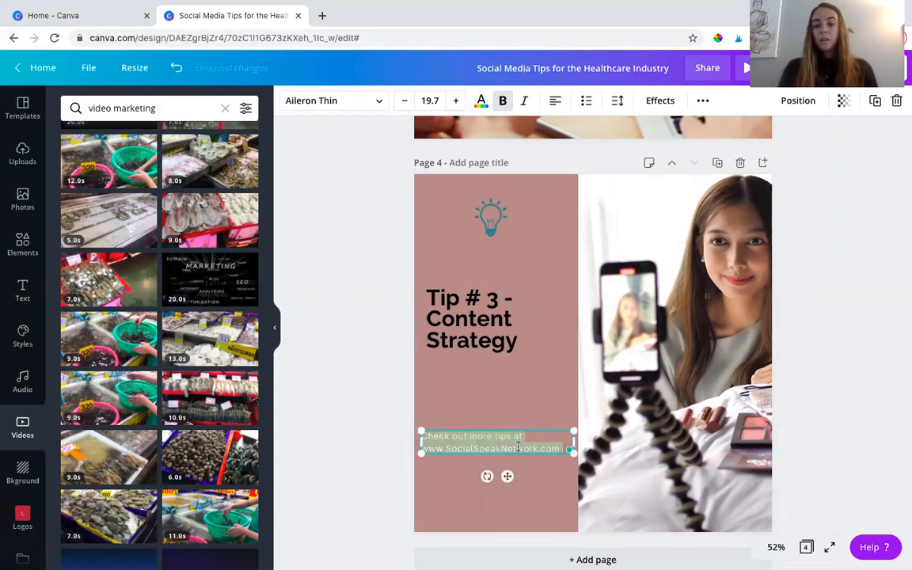
left_click(350, 106)
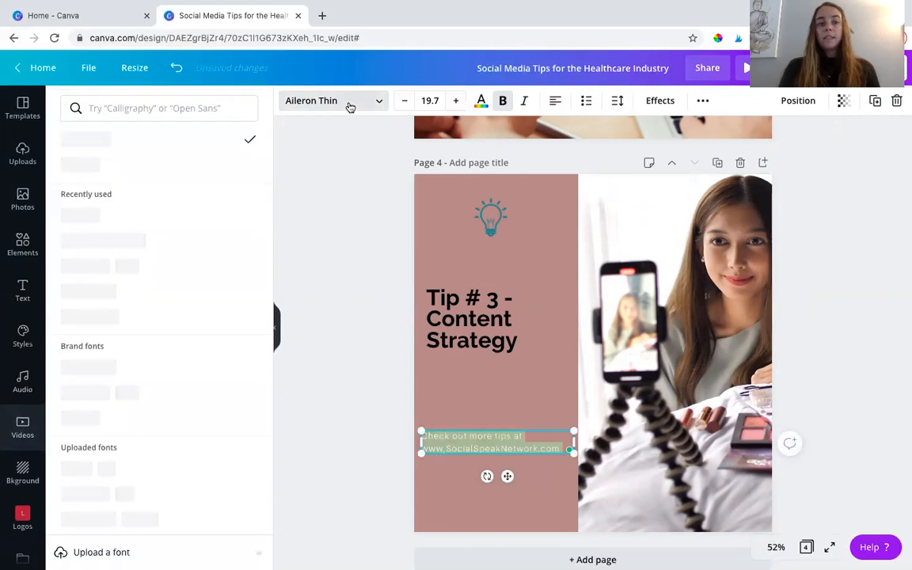
left_click(174, 216)
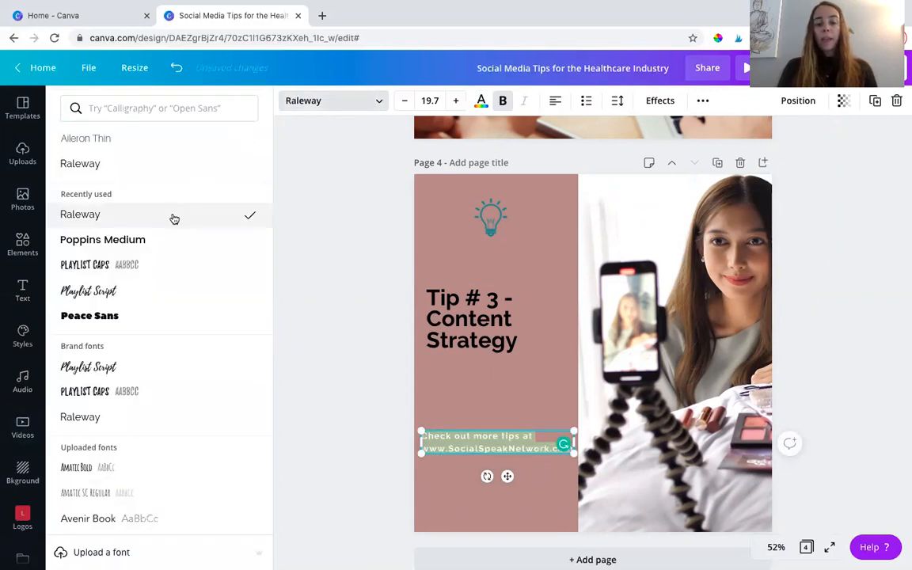
left_click(432, 100)
type("20")
key("Return")
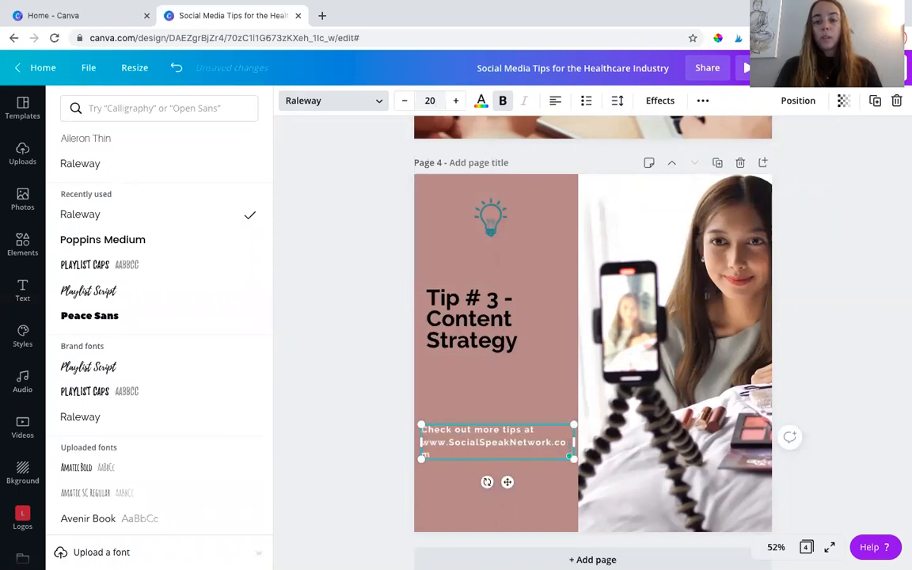
left_click(503, 101)
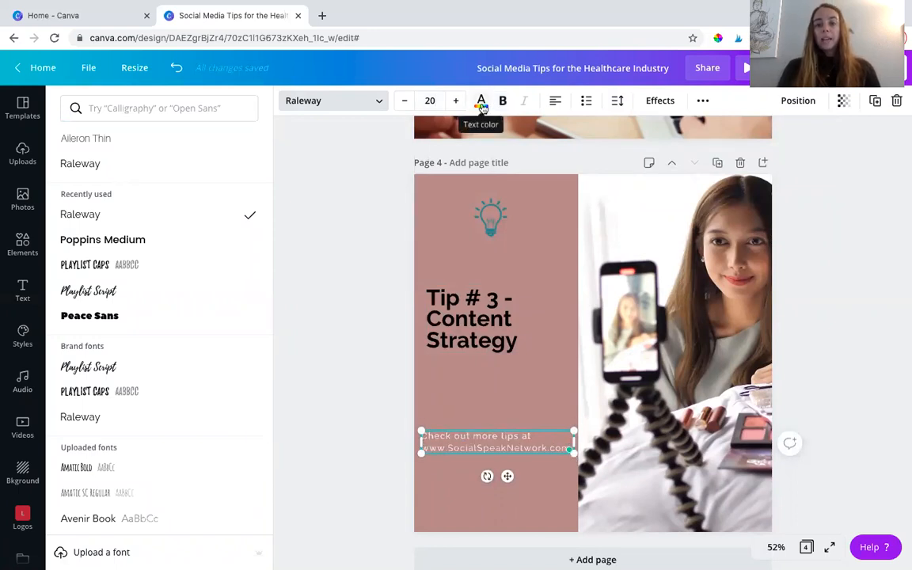
- Colour the website text black and move it down to the lower edge of page 4's pink area
left_click(480, 101)
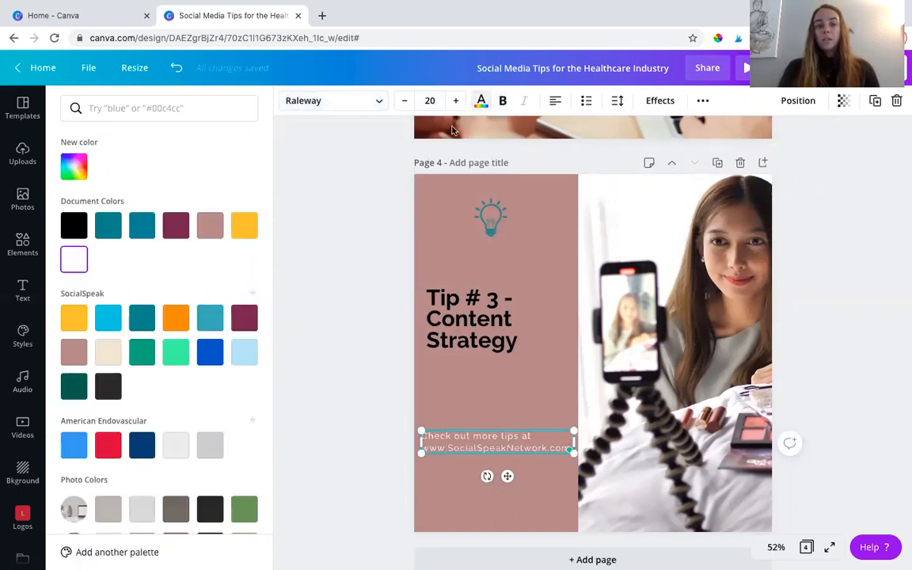
left_click(177, 227)
left_click(140, 230)
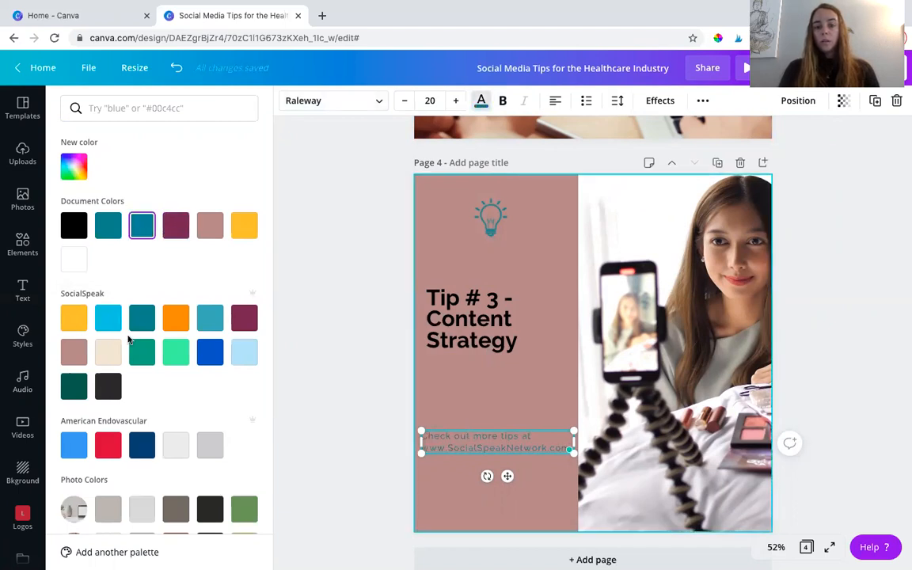
left_click(74, 225)
left_click_drag(475, 459, 475, 492)
- Trim page 4's video to about 5.8 seconds and shift the kept section slightly later
left_click(673, 303)
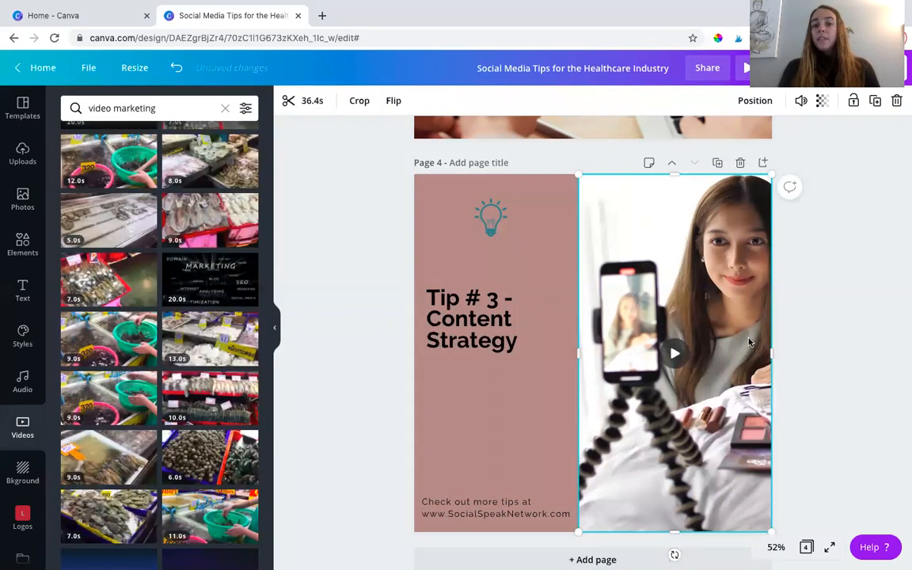
left_click(309, 100)
left_click_drag(863, 101, 428, 101)
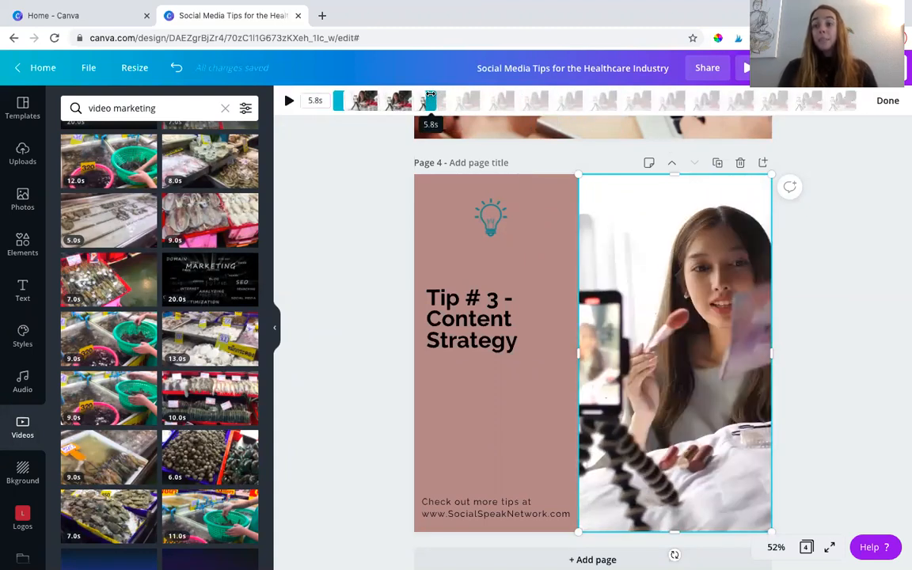
left_click_drag(380, 96, 390, 94)
left_click(350, 210)
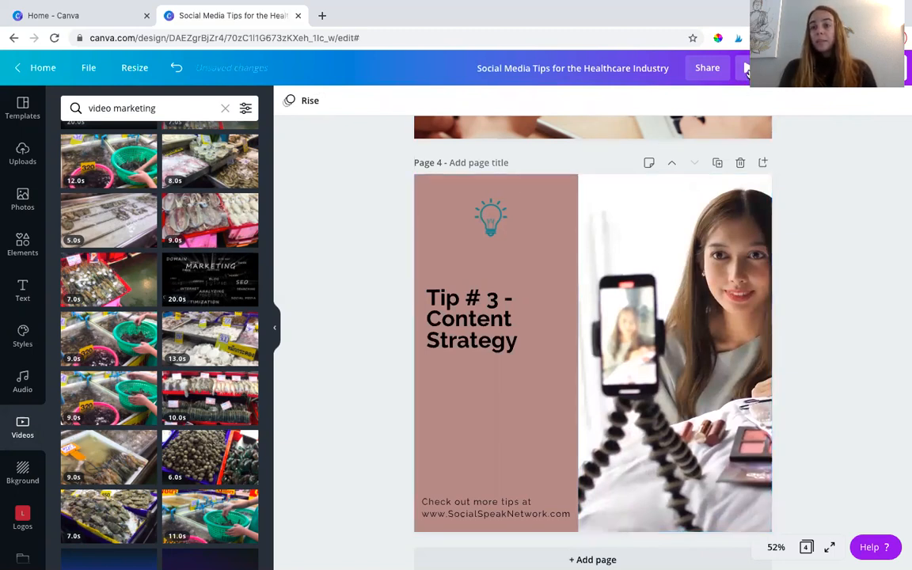
- Play a preview of the complete video post and close it
left_click(746, 70)
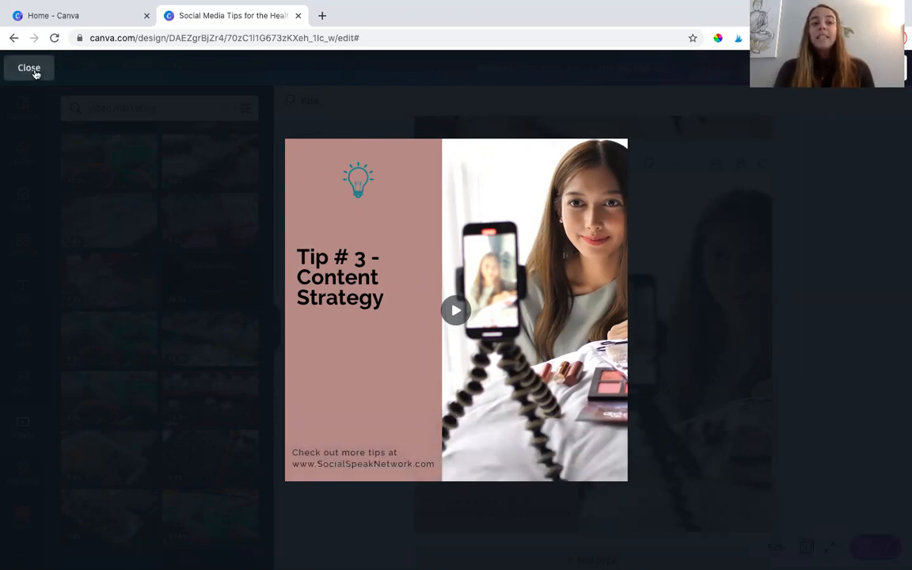
left_click(33, 71)
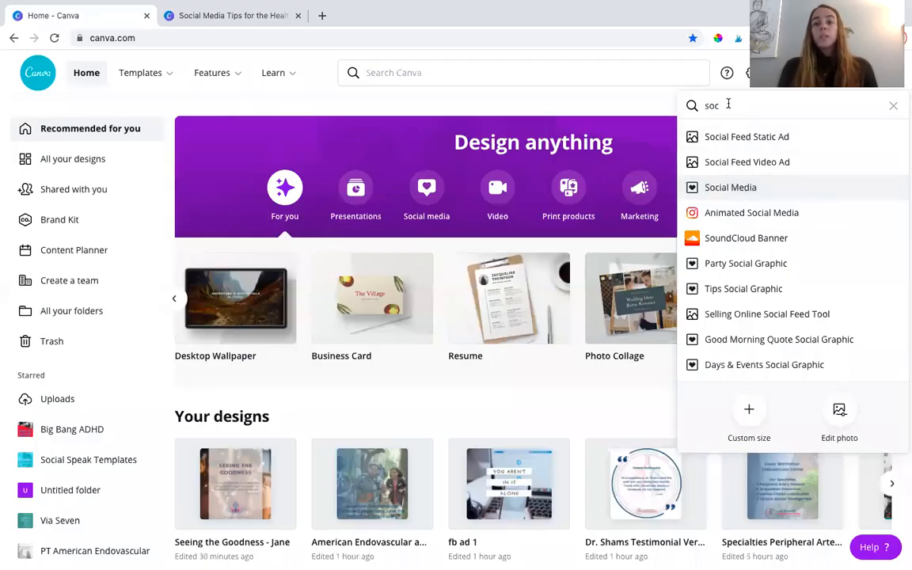
- Search the design types on Canva's home page for "inst", create an Instagram Reels Video design and browse its templates
type("inst")
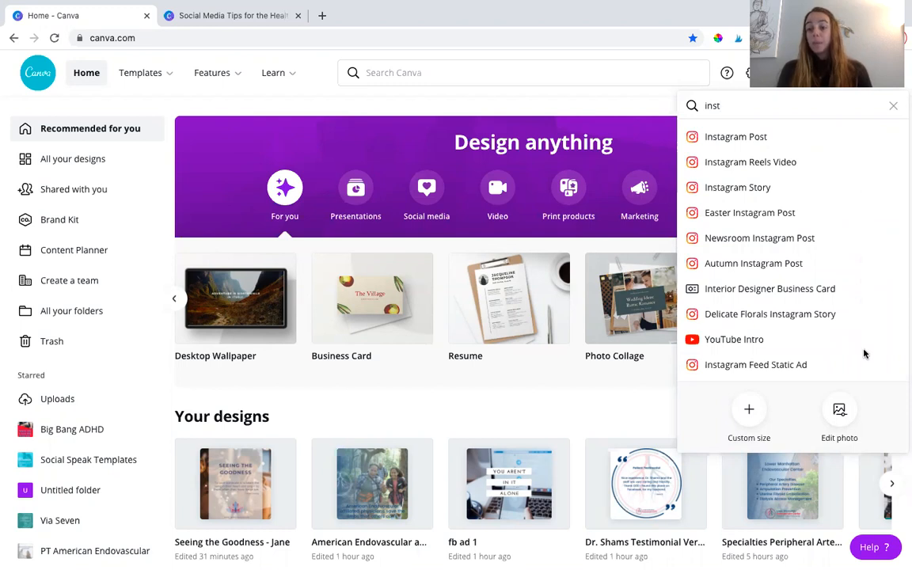
left_click(744, 164)
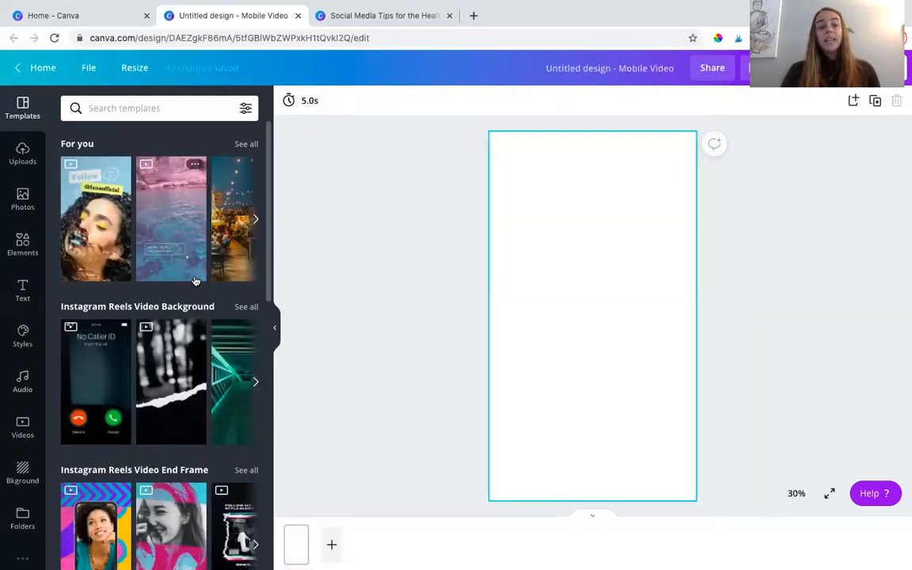
scroll(196, 281, "down", 2)
scroll(196, 281, "down", 4)
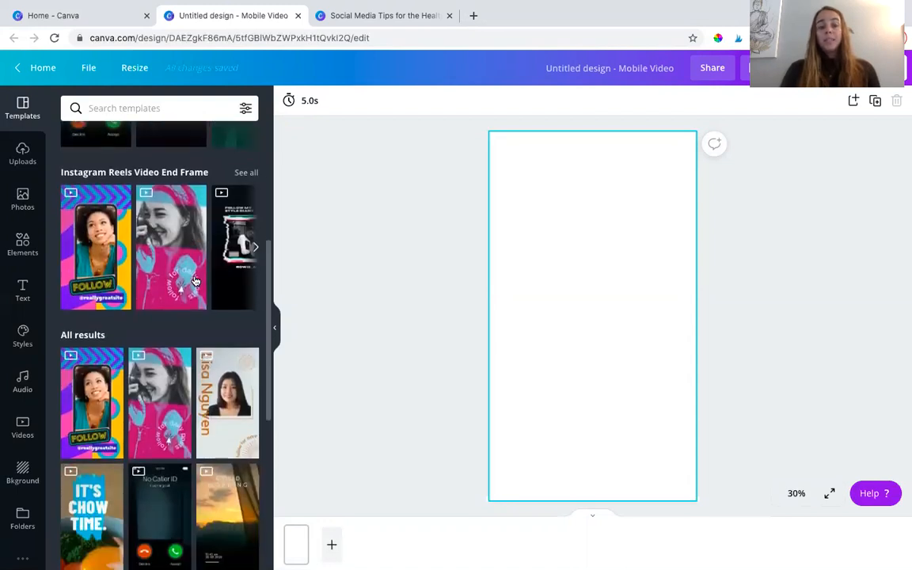
scroll(132, 316, "down", 2)
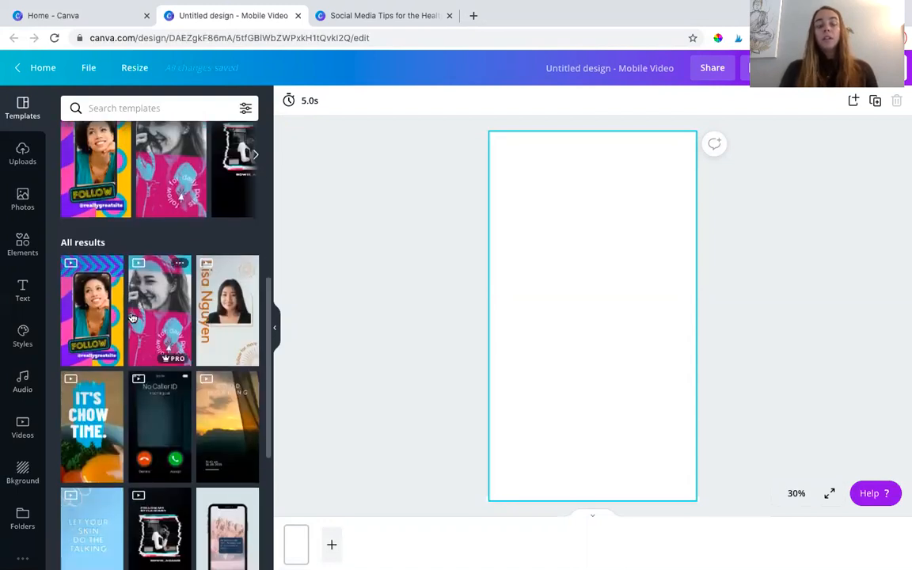
scroll(132, 316, "down", 5)
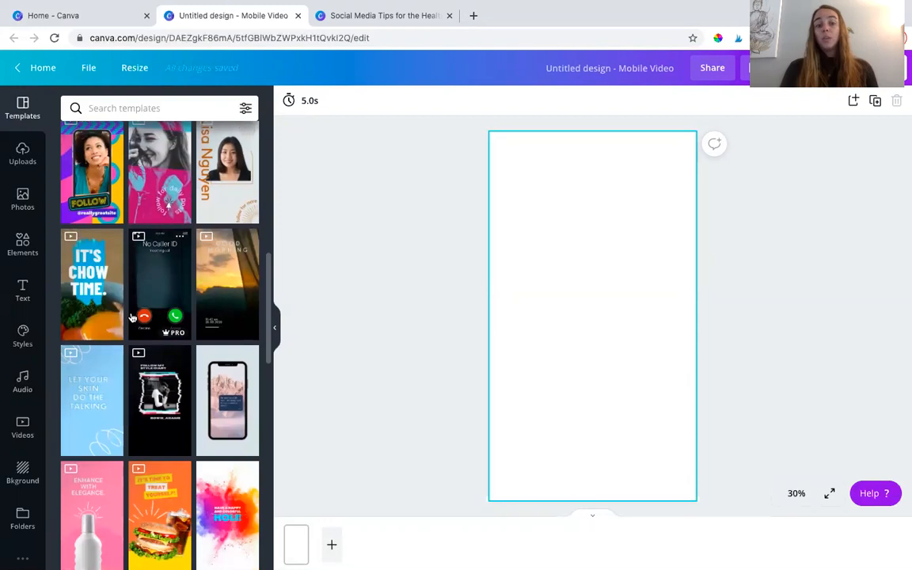